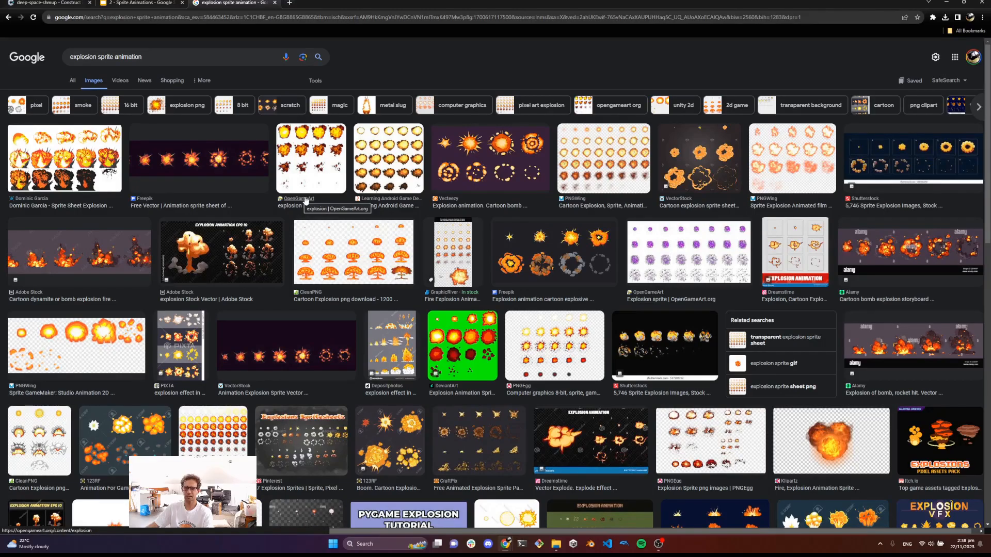
- Open the OpenGameArt explosion result, and switch to File Explorer's assets folder window, closing the separate Animations window
{"action": "left_click", "coordinate": [304, 198]}
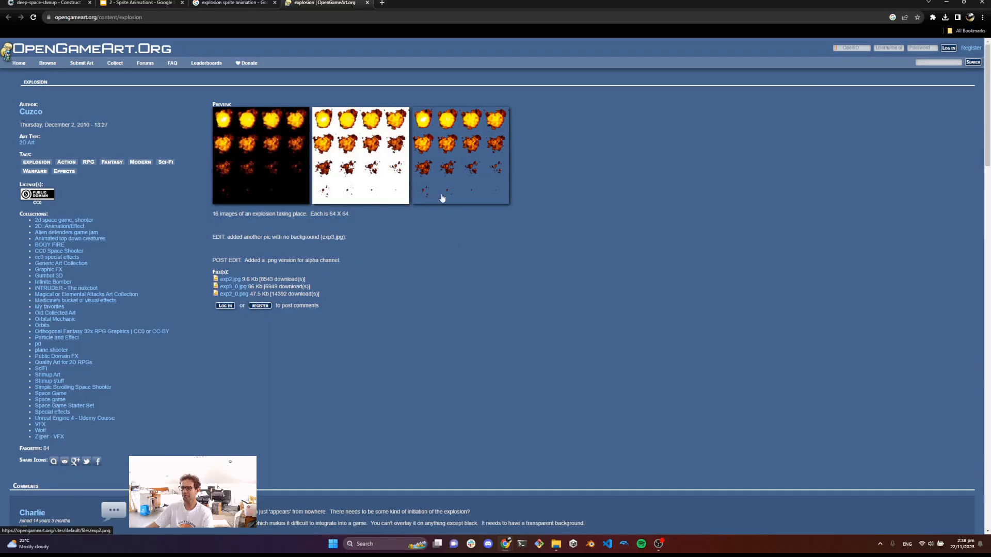
{"action": "left_click", "coordinate": [555, 544]}
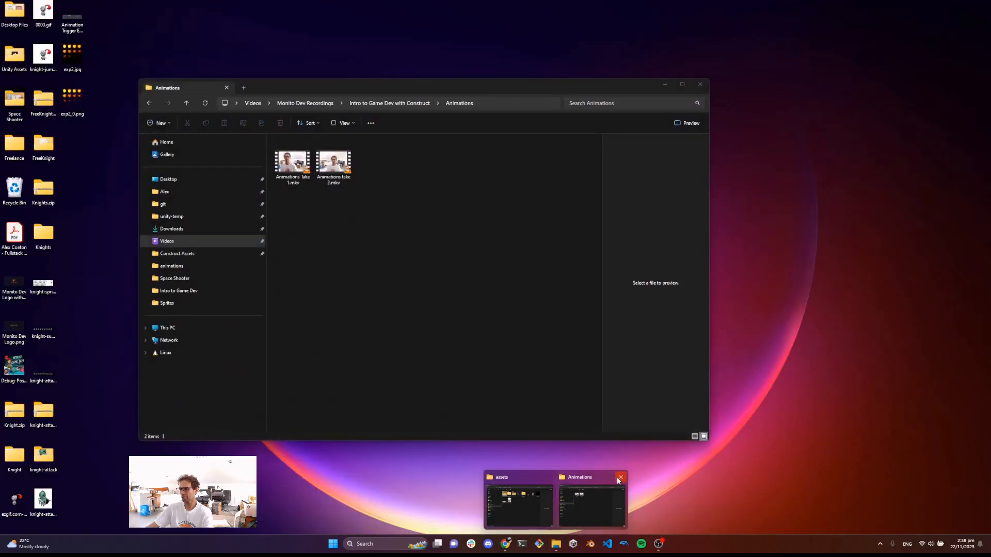
{"action": "left_click", "coordinate": [620, 477]}
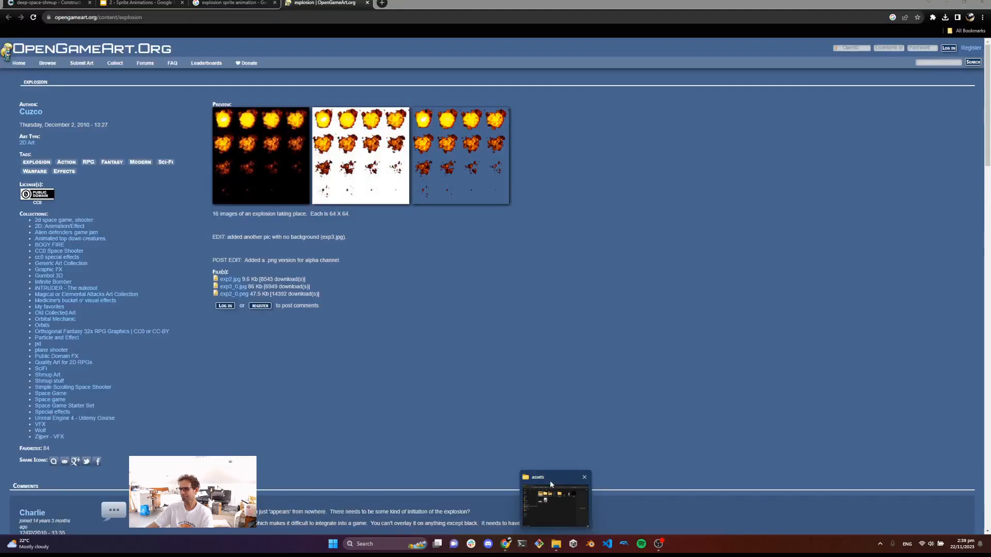
{"action": "left_click", "coordinate": [550, 483]}
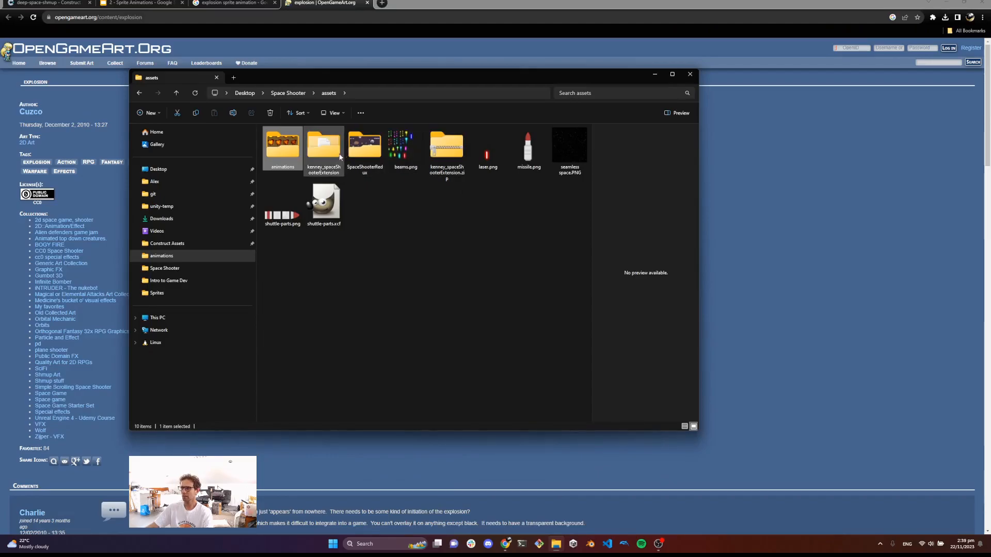
- View the exp2_0.png sprite sheet from the animations folder enlarged, and put the viewer and folder window away
{"action": "double_click", "coordinate": [283, 147]}
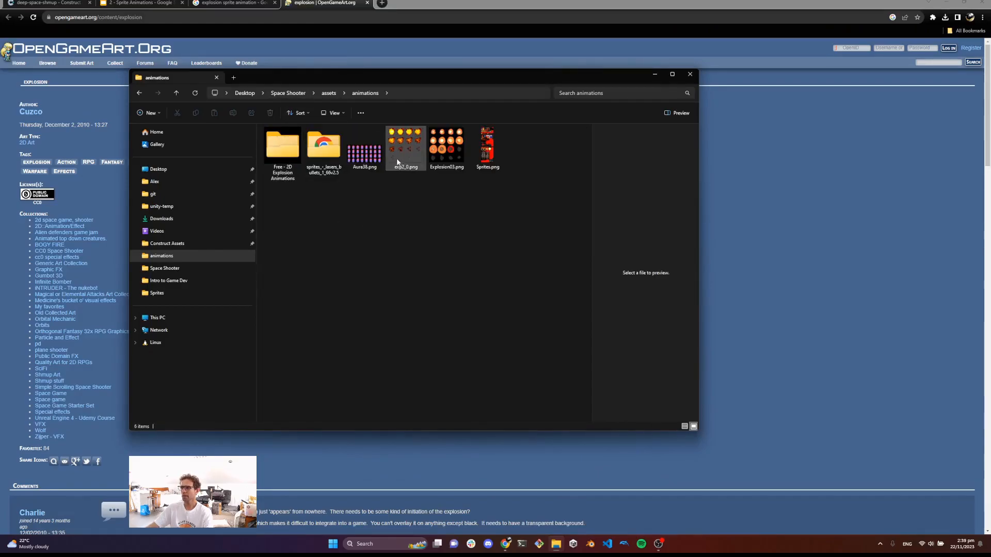
{"action": "double_click", "coordinate": [400, 165]}
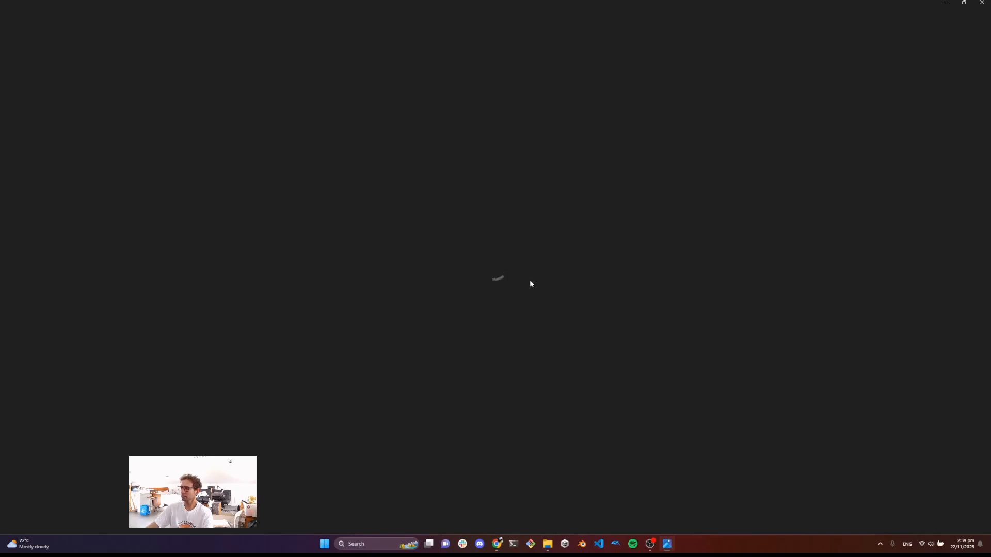
{"action": "scroll", "coordinate": [373, 173], "scroll_direction": "up", "scroll_amount": 5}
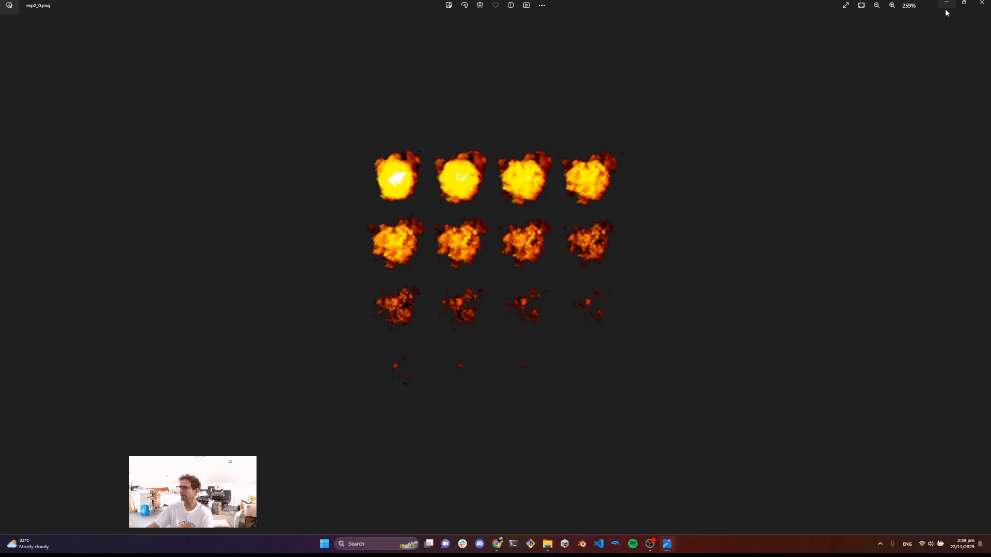
{"action": "left_click", "coordinate": [982, 2]}
{"action": "left_click", "coordinate": [654, 76]}
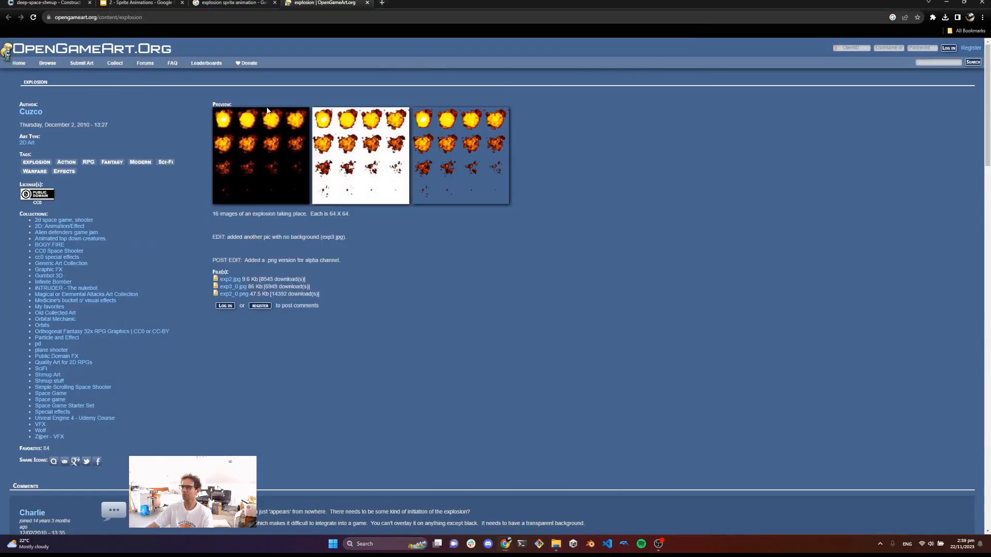
- Switch to the deep-space-shmup project in Construct and insert a new Sprite object in the empty space right of the player ship
{"action": "left_click", "coordinate": [68, 3]}
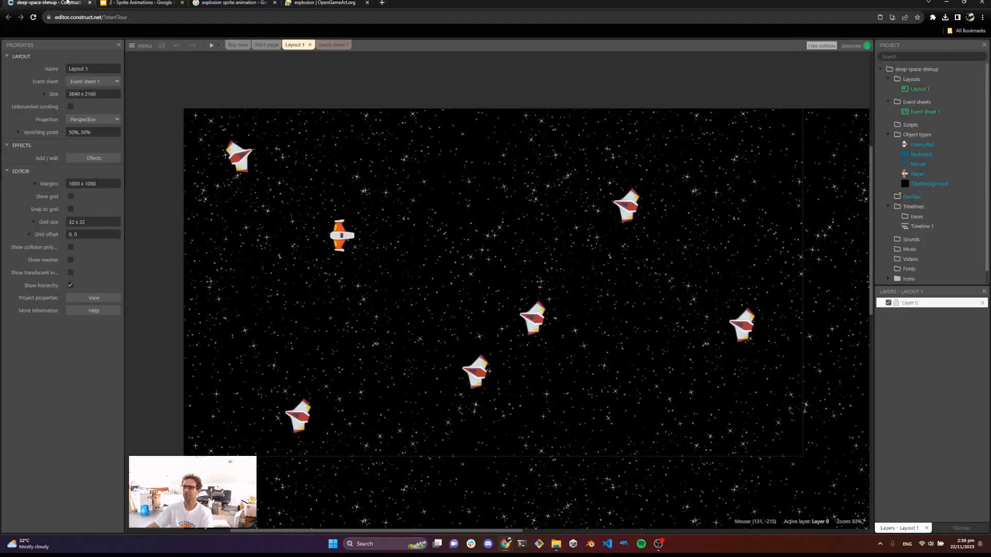
{"action": "right_click", "coordinate": [428, 204]}
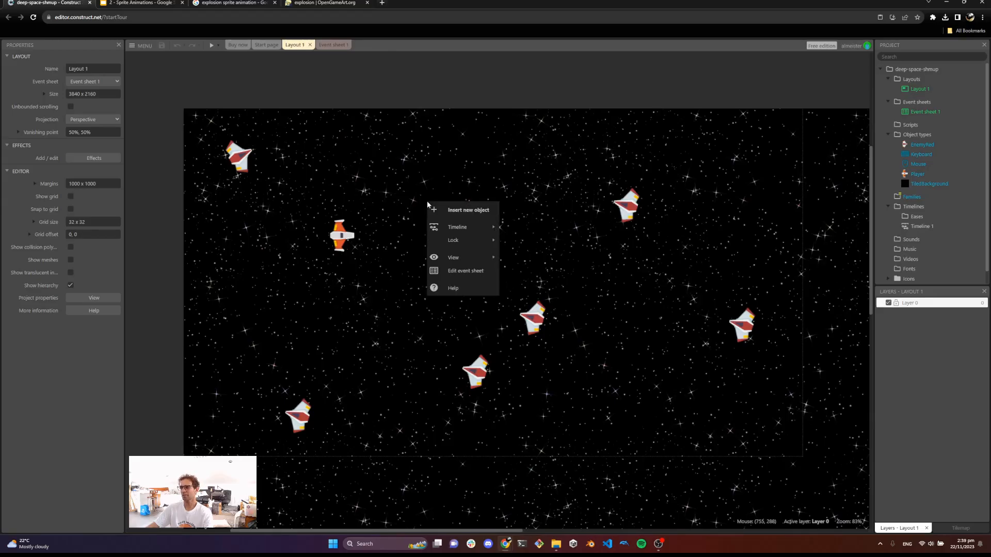
{"action": "left_click", "coordinate": [472, 218]}
{"action": "type", "text": "spr"}
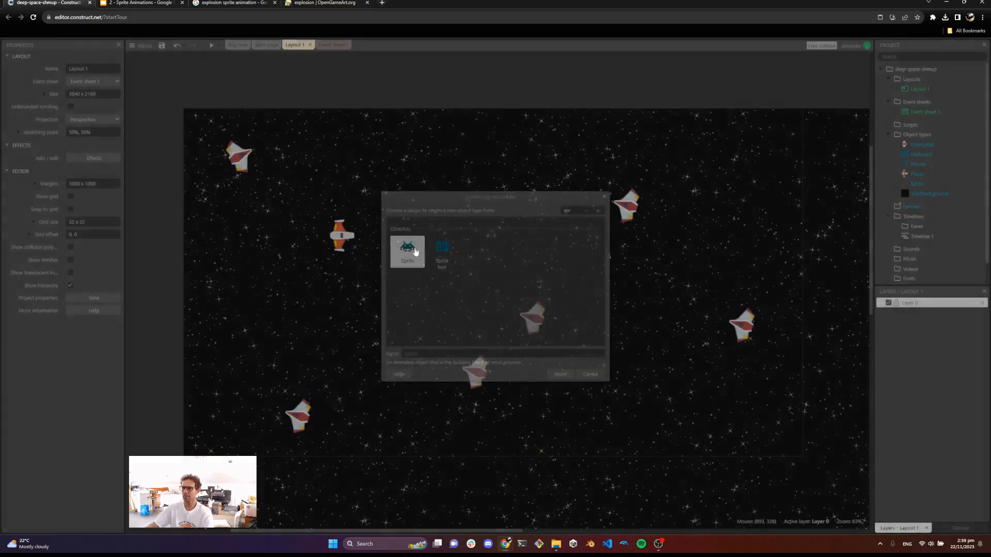
{"action": "double_click", "coordinate": [416, 252]}
{"action": "left_click", "coordinate": [408, 215]}
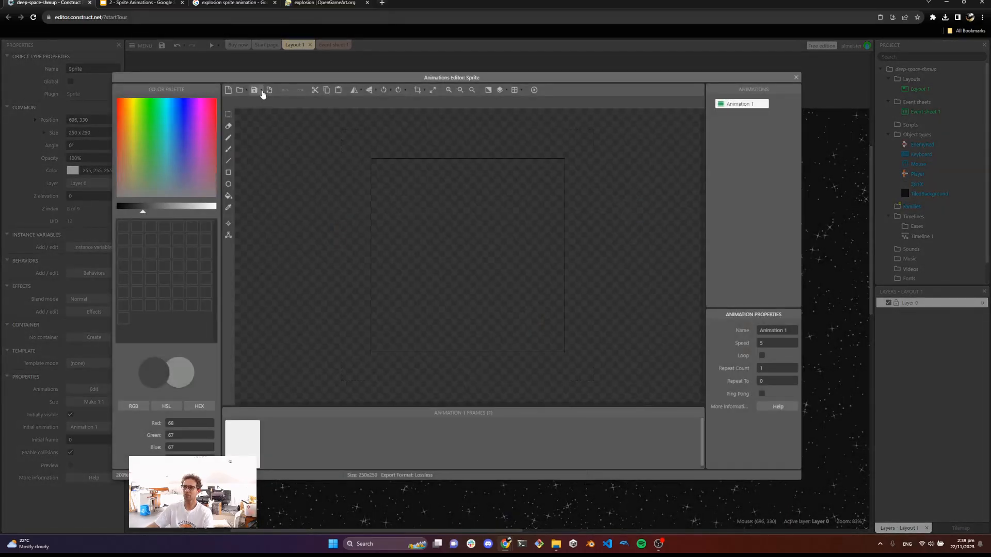
- Load exp2_0.png from the animations folder into the sprite as an animation, using the sprite strip import mode
{"action": "left_click", "coordinate": [243, 93]}
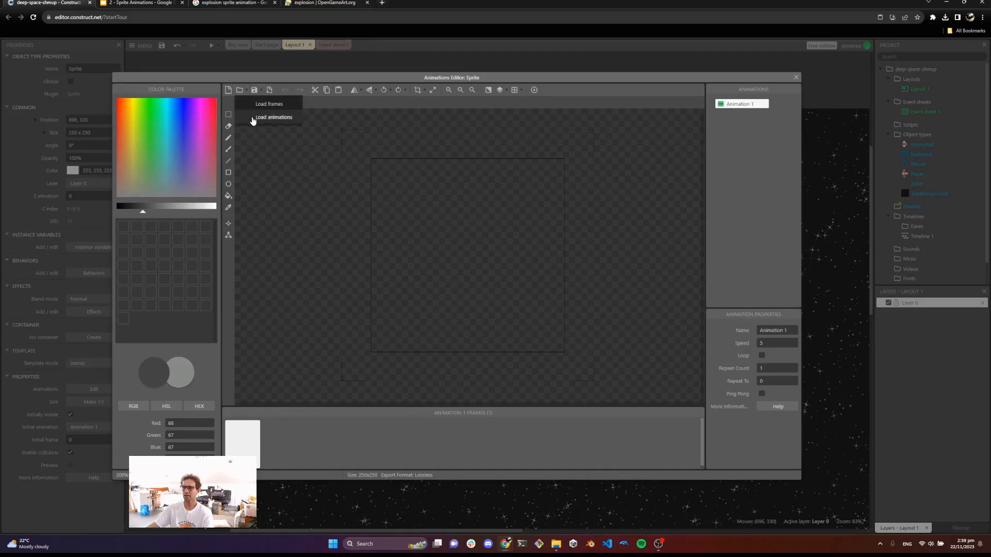
{"action": "left_click", "coordinate": [272, 118]}
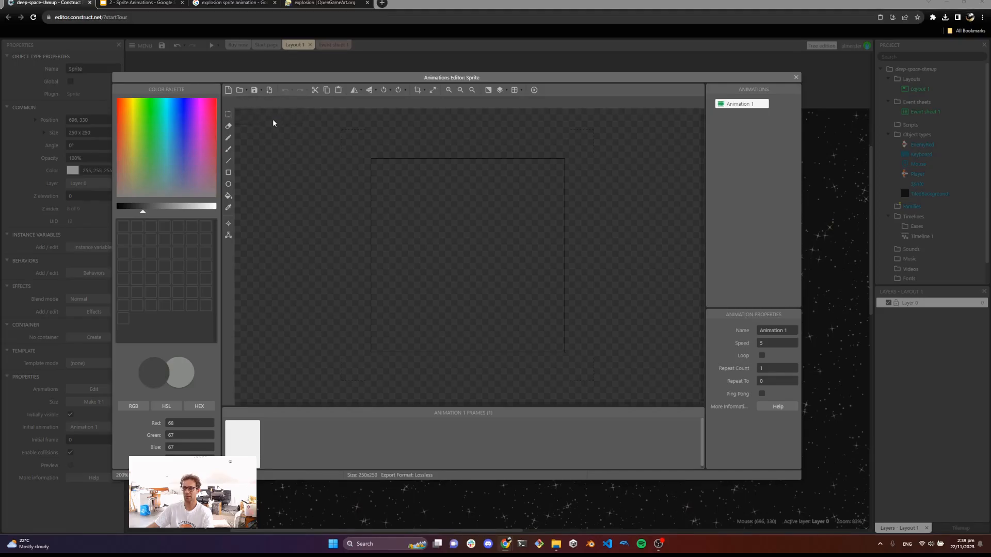
{"action": "left_click", "coordinate": [528, 189]}
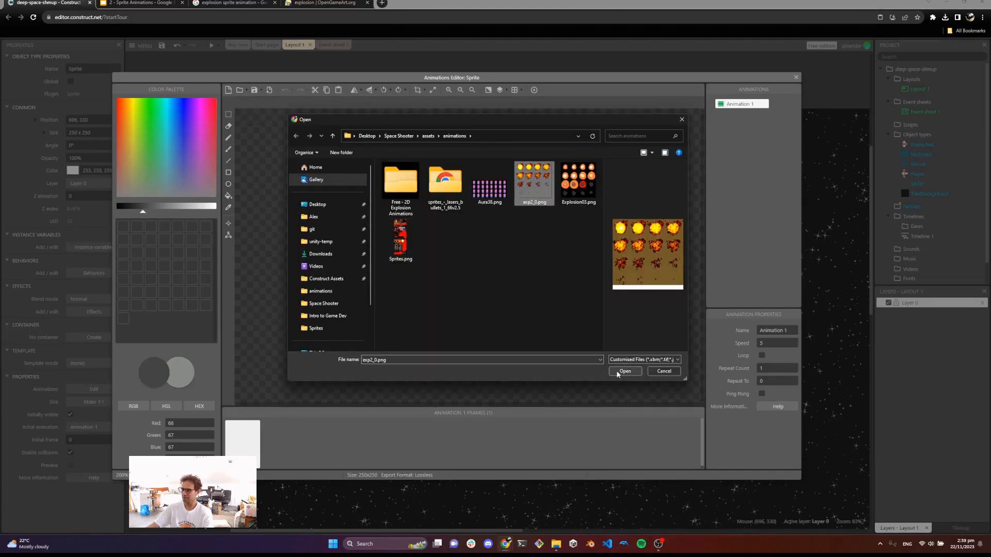
{"action": "left_click", "coordinate": [624, 371]}
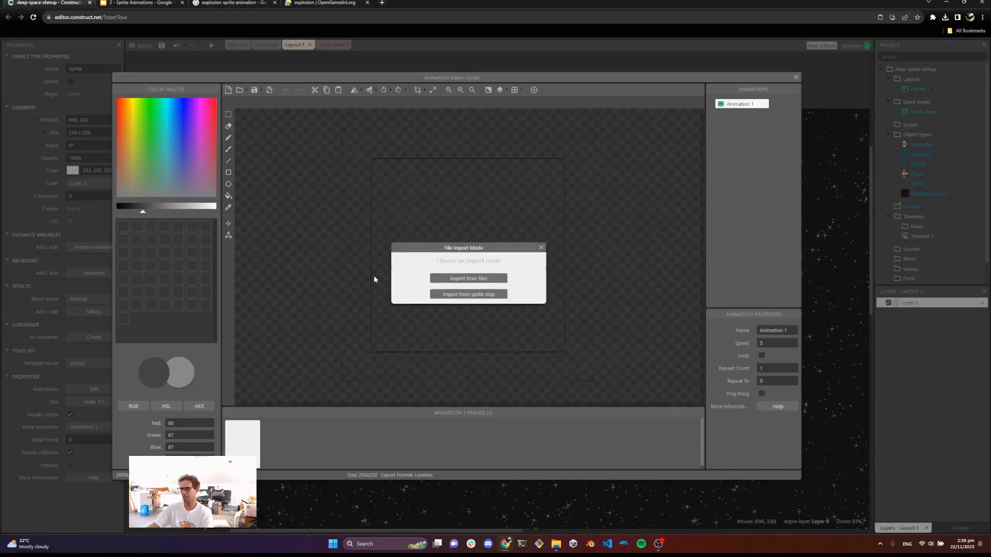
{"action": "left_click", "coordinate": [450, 298]}
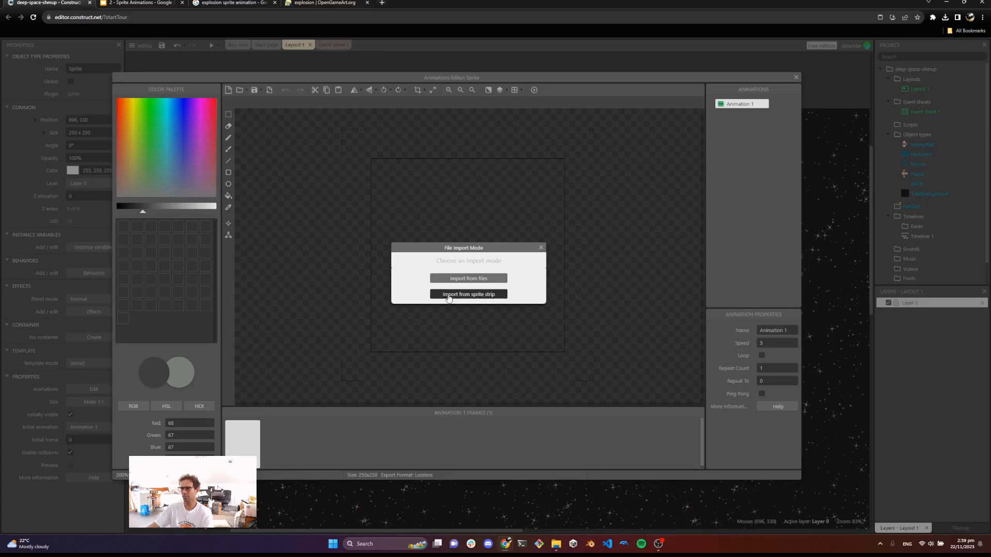
{"action": "left_click", "coordinate": [449, 298]}
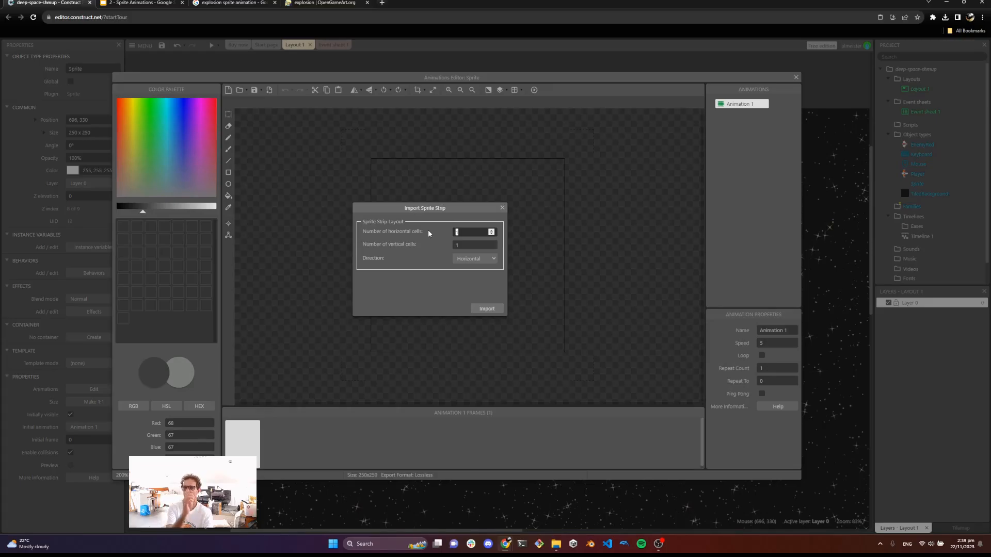
- Check the sheet's grid in the folder preview and import the strip with 4 horizontal and 4 vertical cells
{"action": "left_click", "coordinate": [556, 547]}
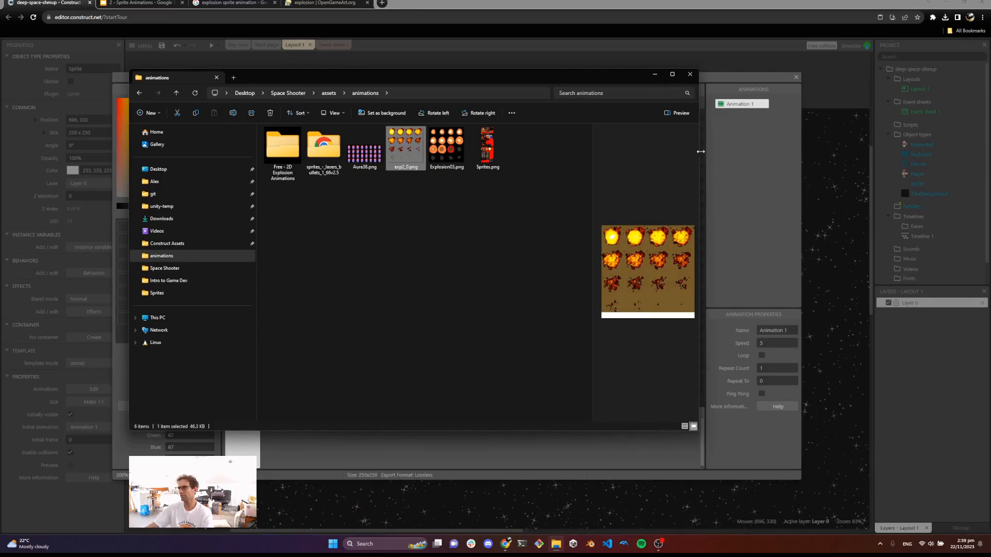
{"action": "left_click", "coordinate": [654, 74]}
{"action": "type", "text": "4"}
{"action": "key", "text": "Tab"}
{"action": "type", "text": "4"}
{"action": "key", "text": "Tab"}
{"action": "left_click", "coordinate": [487, 308]}
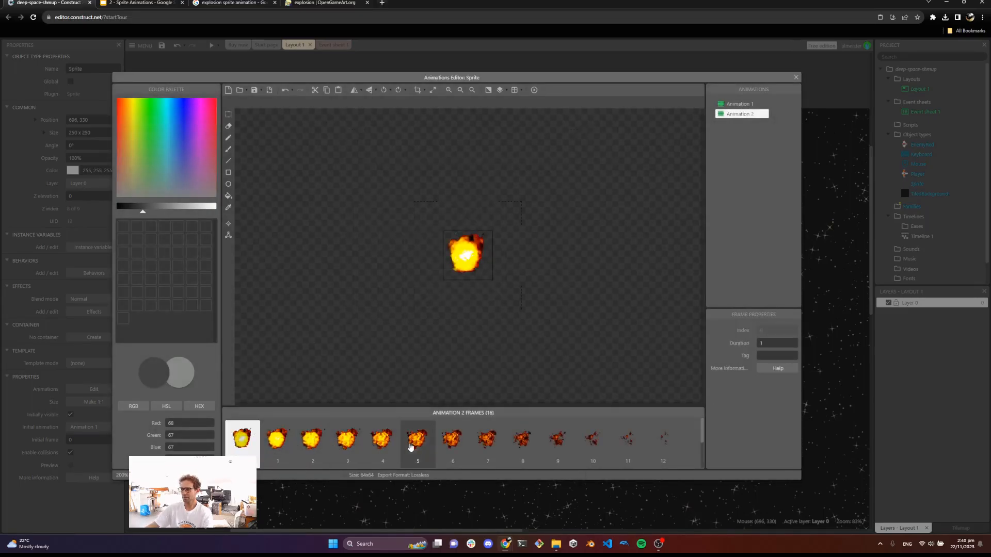
- Examine the imported explosion frames one by one and preview Animation 2 playing
{"action": "left_click", "coordinate": [312, 442]}
{"action": "left_click", "coordinate": [382, 441]}
{"action": "left_click", "coordinate": [462, 448]}
{"action": "left_click", "coordinate": [558, 441]}
{"action": "scroll", "coordinate": [557, 441], "scroll_direction": "down", "scroll_amount": 2}
{"action": "scroll", "coordinate": [556, 443], "scroll_direction": "up", "scroll_amount": 2}
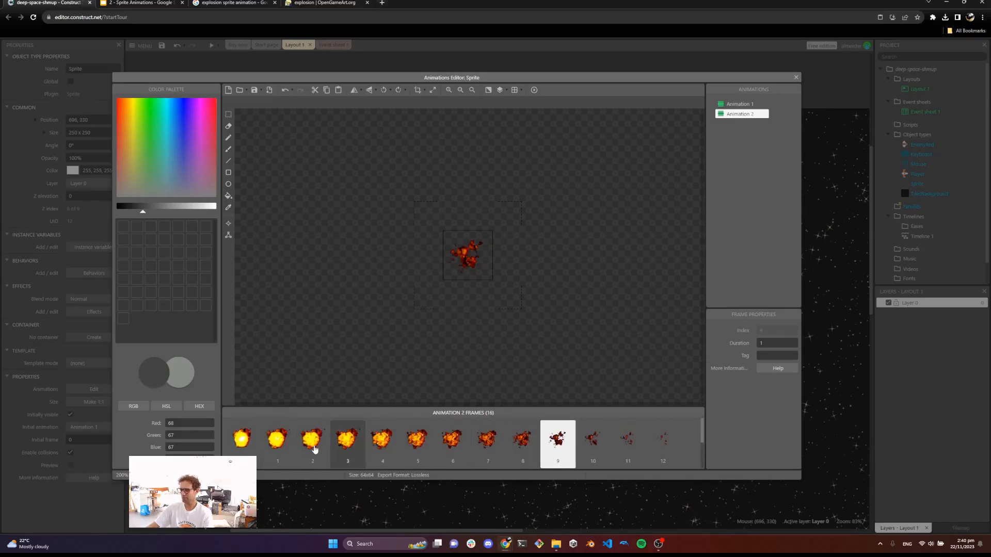
{"action": "left_click", "coordinate": [242, 440]}
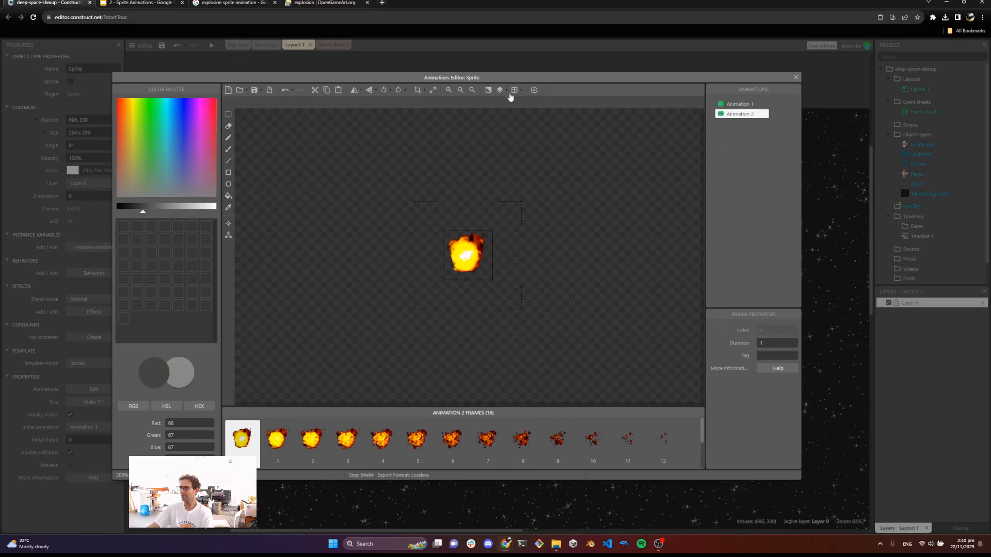
{"action": "left_click", "coordinate": [534, 90]}
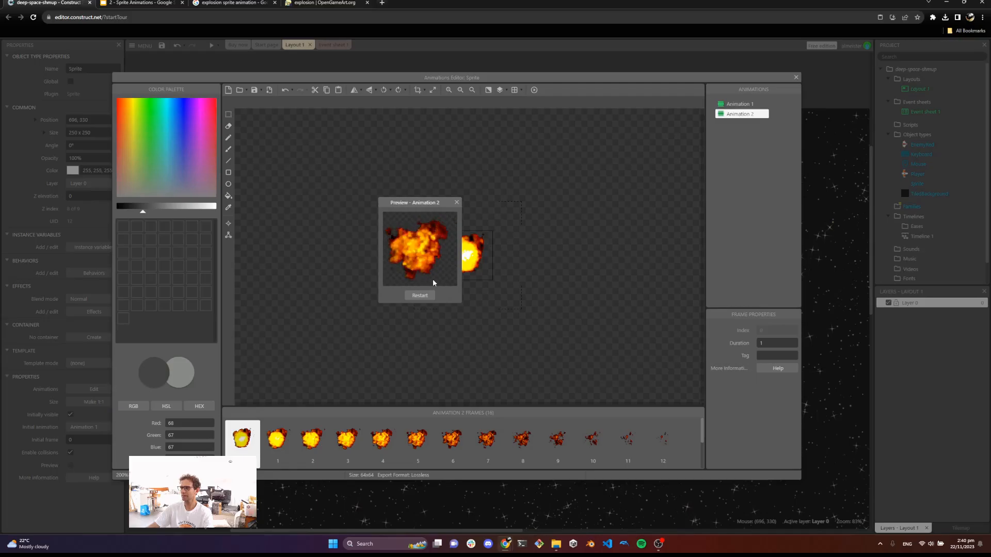
{"action": "left_click", "coordinate": [457, 203]}
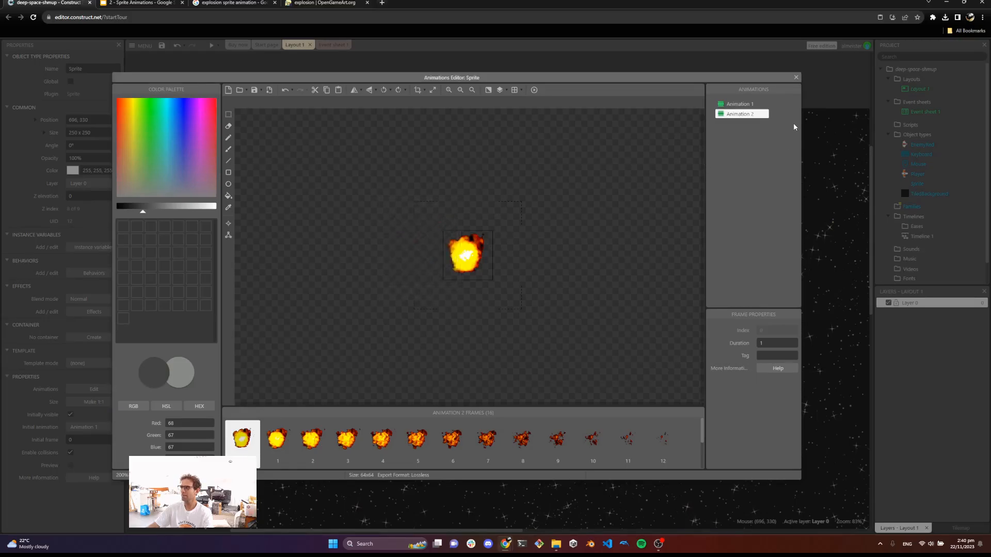
- Delete the empty Animation 1 and rename the imported explosion animation to explode
{"action": "left_click", "coordinate": [741, 105]}
{"action": "key", "text": "Delete"}
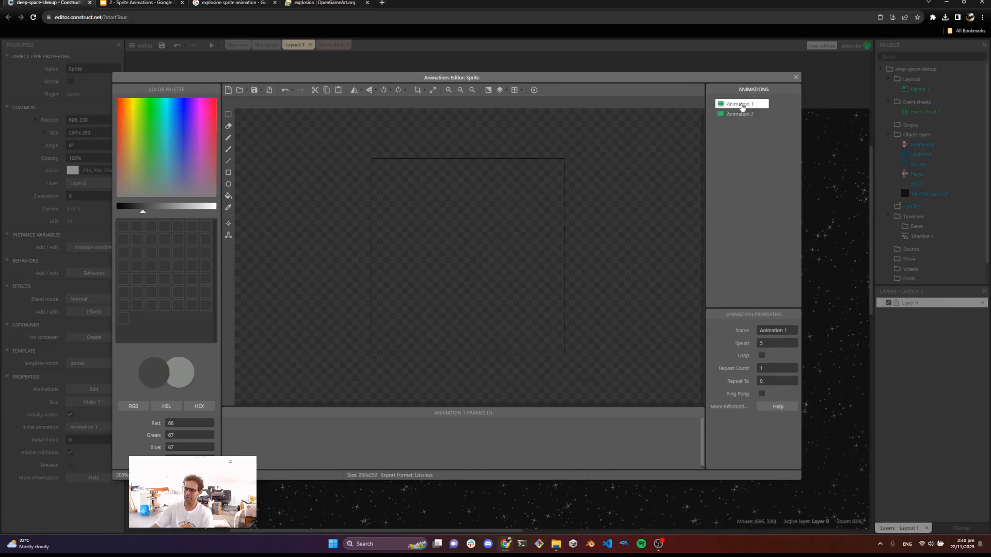
{"action": "right_click", "coordinate": [741, 106]}
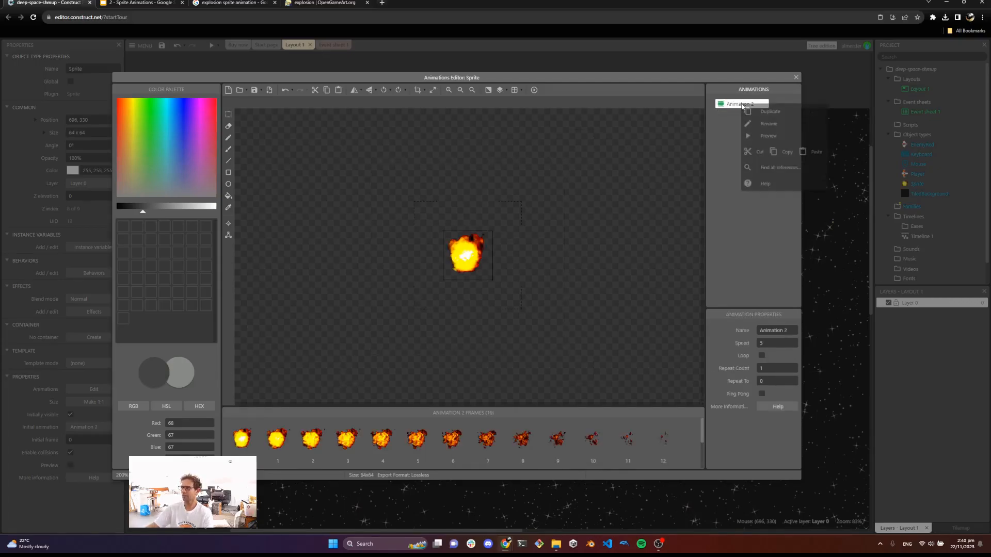
{"action": "left_click", "coordinate": [771, 125]}
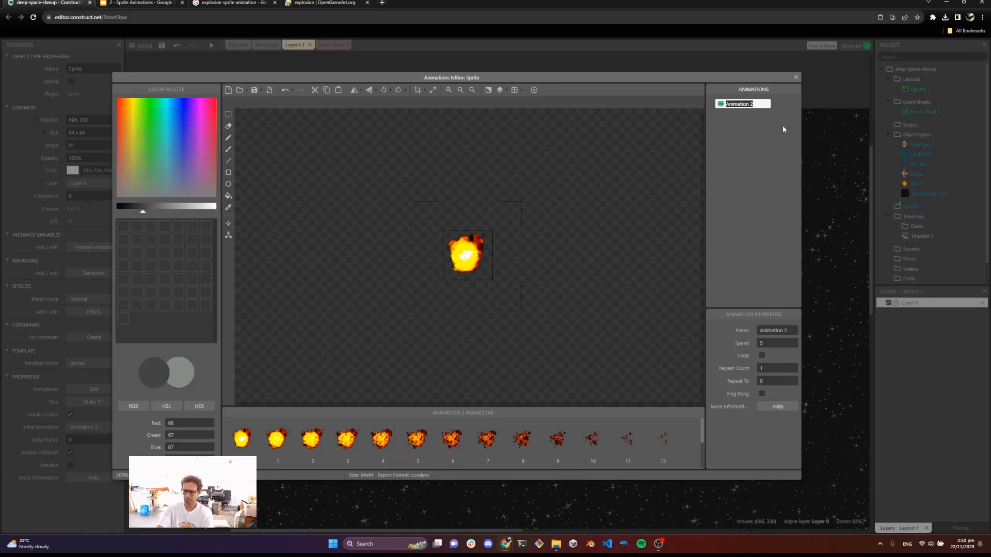
{"action": "type", "text": "explode"}
{"action": "key", "text": "Return"}
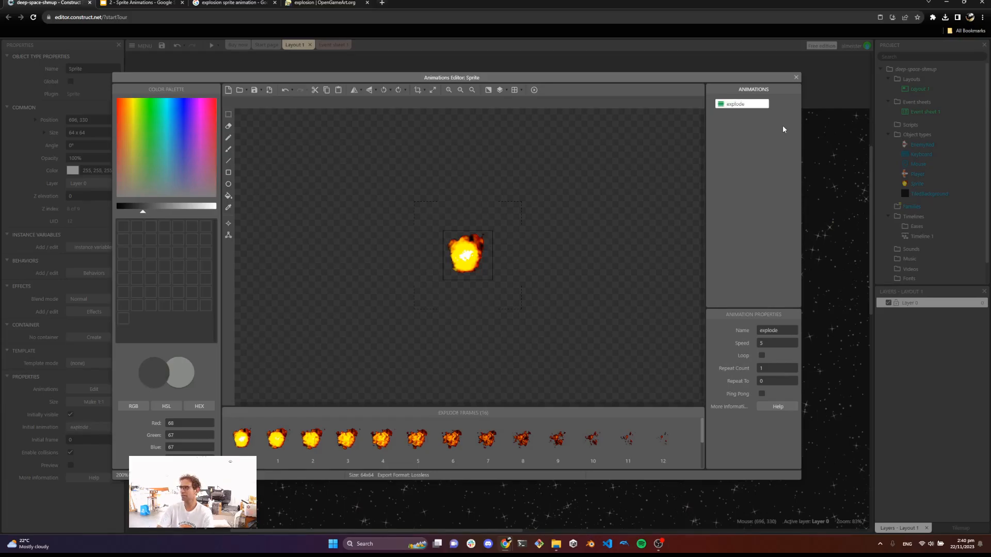
- Set the explode animation's speed to 15 and enable looping, checking the playback in the preview
{"action": "left_click", "coordinate": [534, 91]}
{"action": "left_click", "coordinate": [769, 344]}
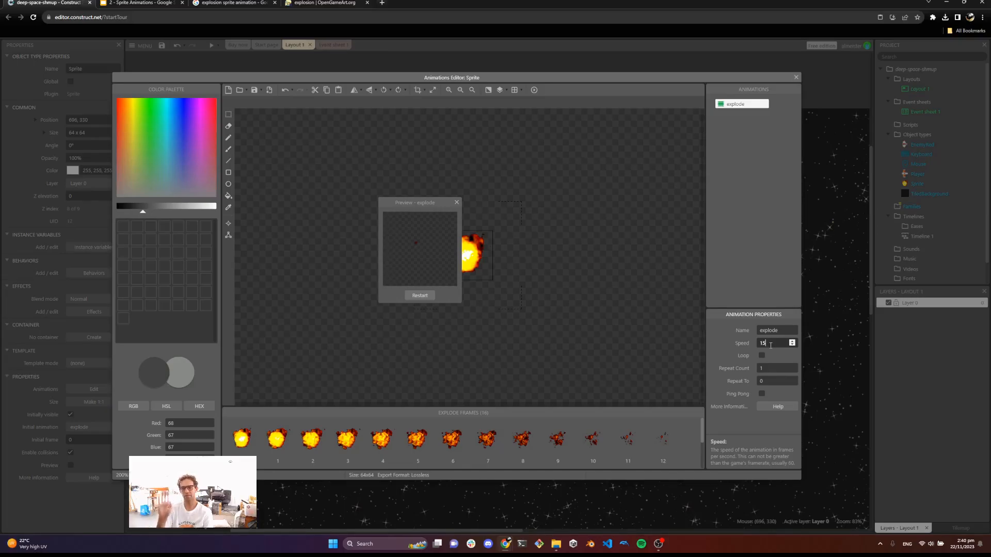
{"action": "key", "text": "Tab"}
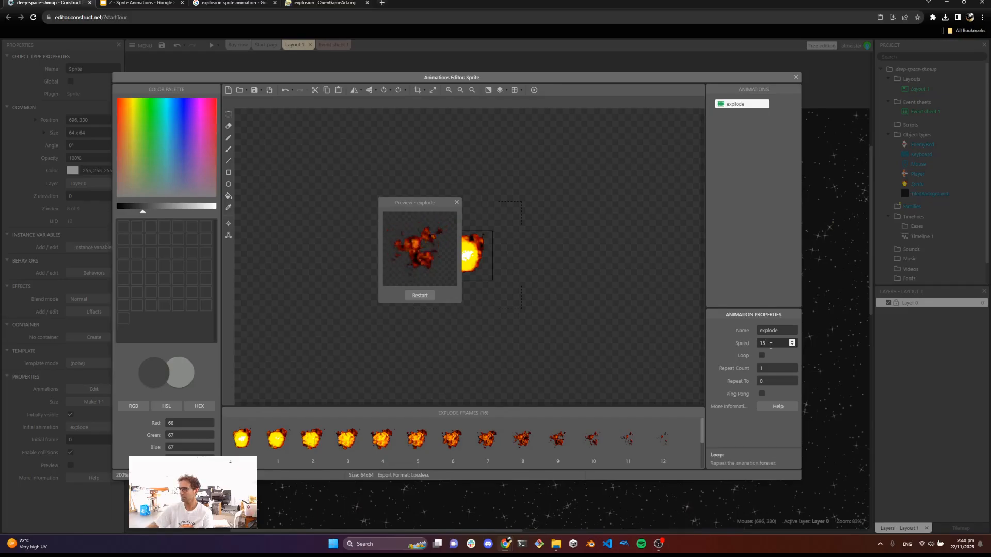
{"action": "left_click", "coordinate": [419, 296]}
{"action": "left_click", "coordinate": [419, 295]}
{"action": "left_click", "coordinate": [419, 296]}
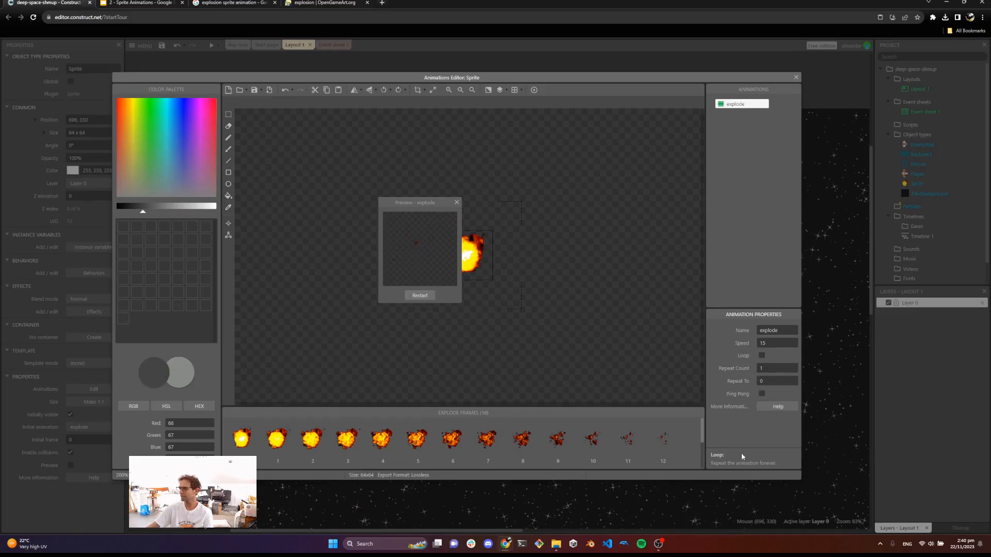
{"action": "left_click", "coordinate": [761, 356]}
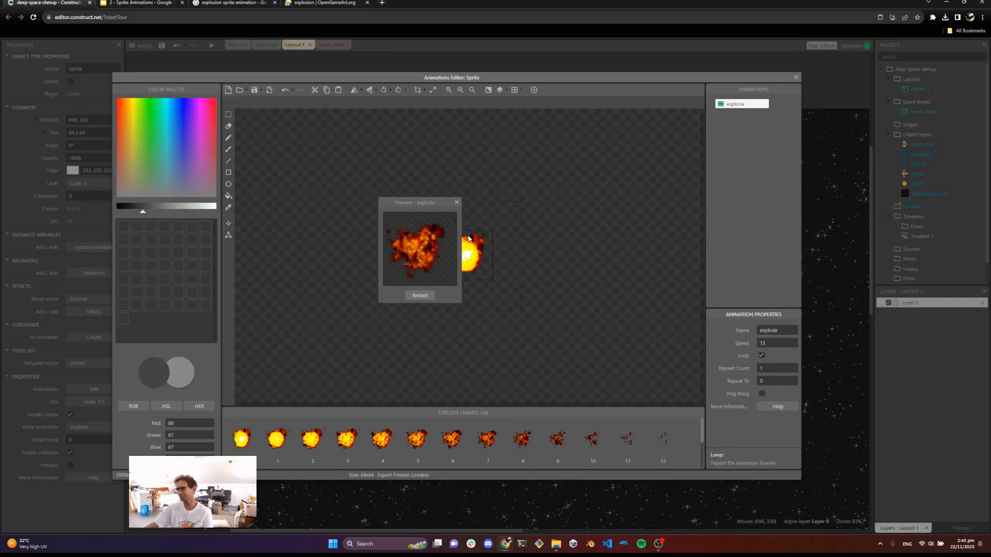
{"action": "left_click", "coordinate": [456, 203]}
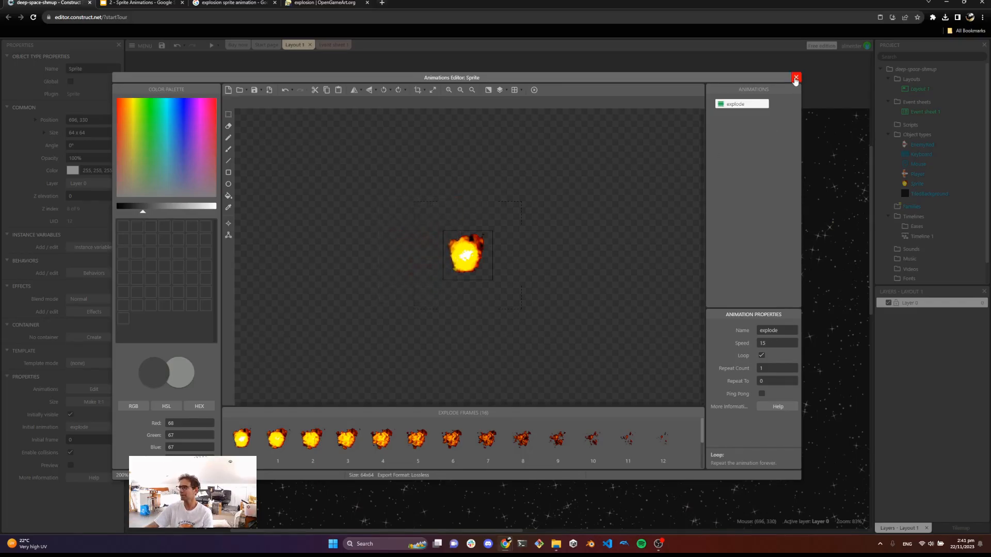
- Close the animations editor and place the explosion sprite over the upper-right enemy ship at about 1377, 308
{"action": "left_click", "coordinate": [796, 78]}
{"action": "left_click_drag", "start_coordinate": [405, 225], "coordinate": [624, 210]}
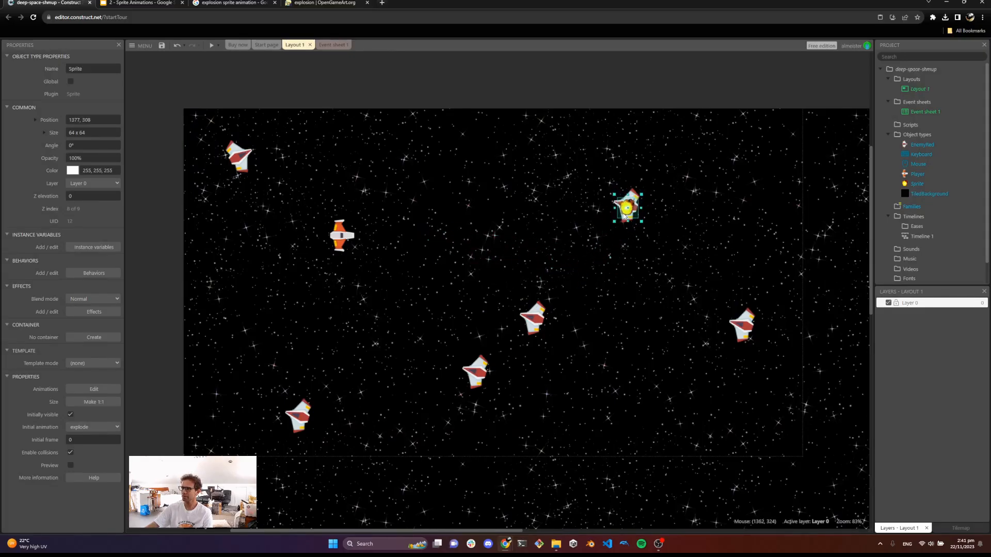
{"action": "left_click", "coordinate": [400, 258]}
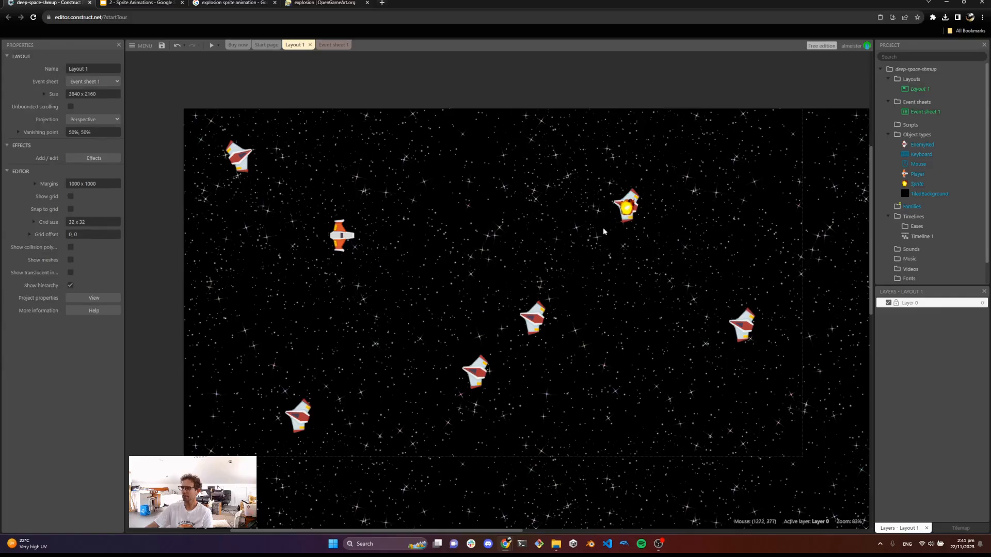
- Scale the explosion sprite over the upper-right enemy ship to 150% in both X and Y
{"action": "left_click", "coordinate": [629, 211]}
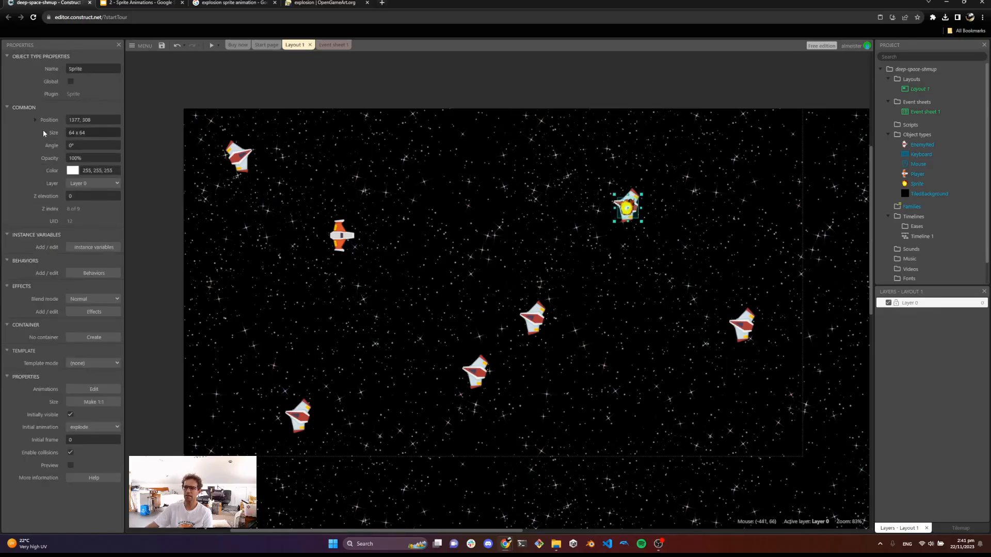
{"action": "left_click", "coordinate": [43, 133]}
{"action": "left_click", "coordinate": [89, 172]}
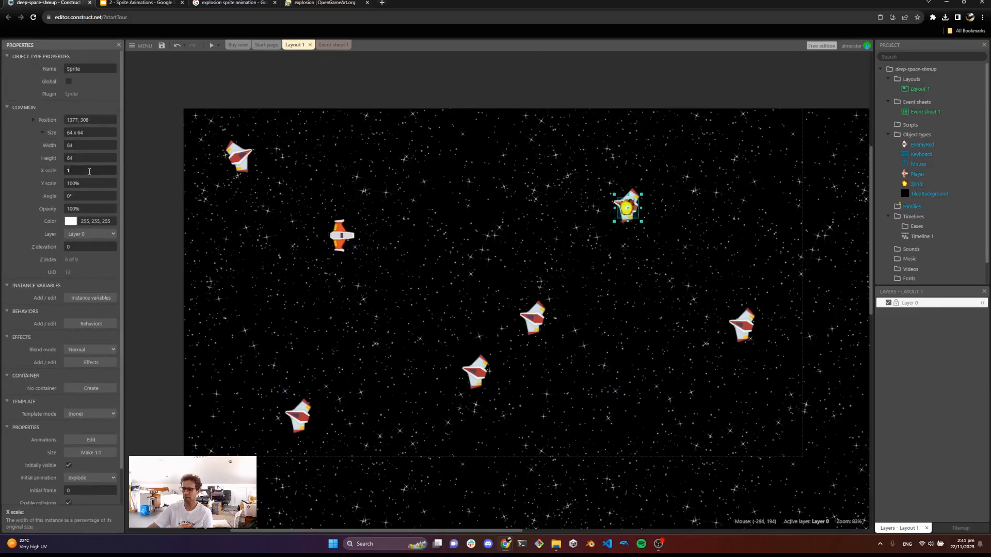
{"action": "key", "text": "Tab"}
{"action": "type", "text": "150"}
{"action": "key", "text": "Tab"}
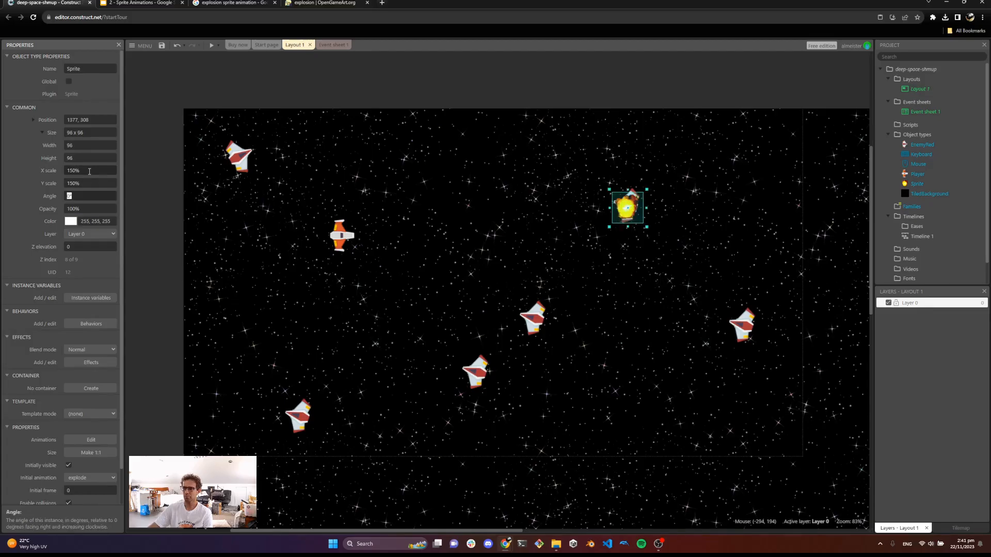
{"action": "left_click", "coordinate": [15, 188]}
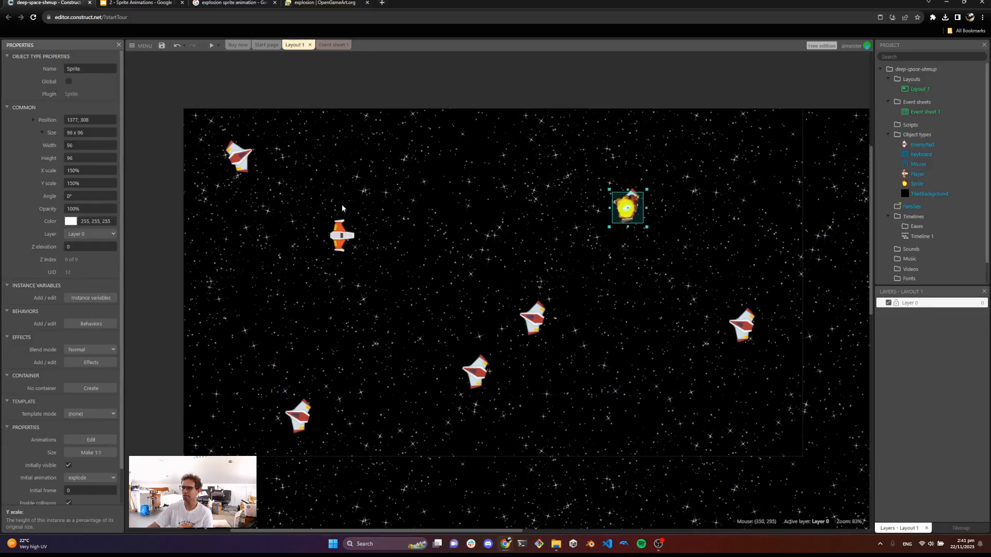
{"action": "left_click", "coordinate": [613, 259]}
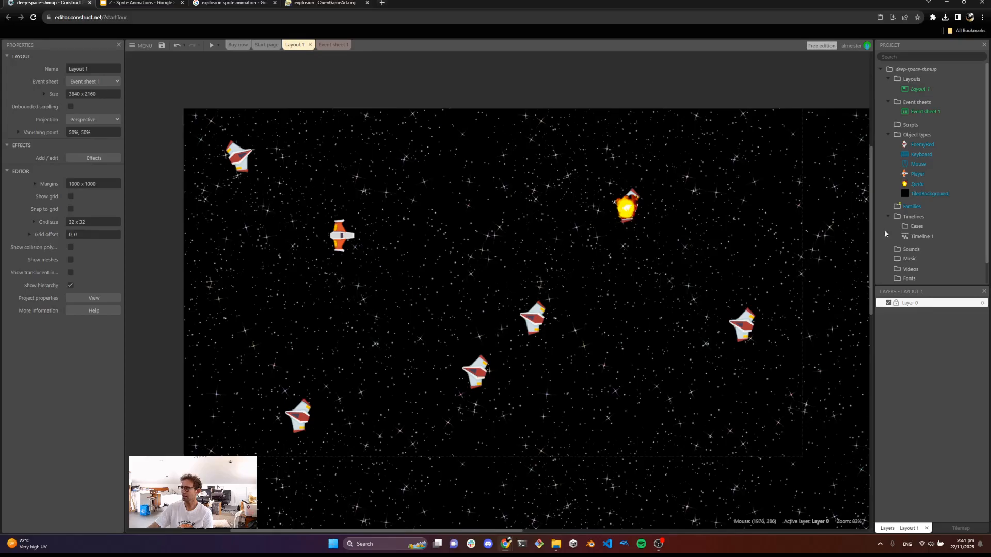
- Rename the explosion sprite's object type to Explosion in the project
{"action": "left_click", "coordinate": [923, 189]}
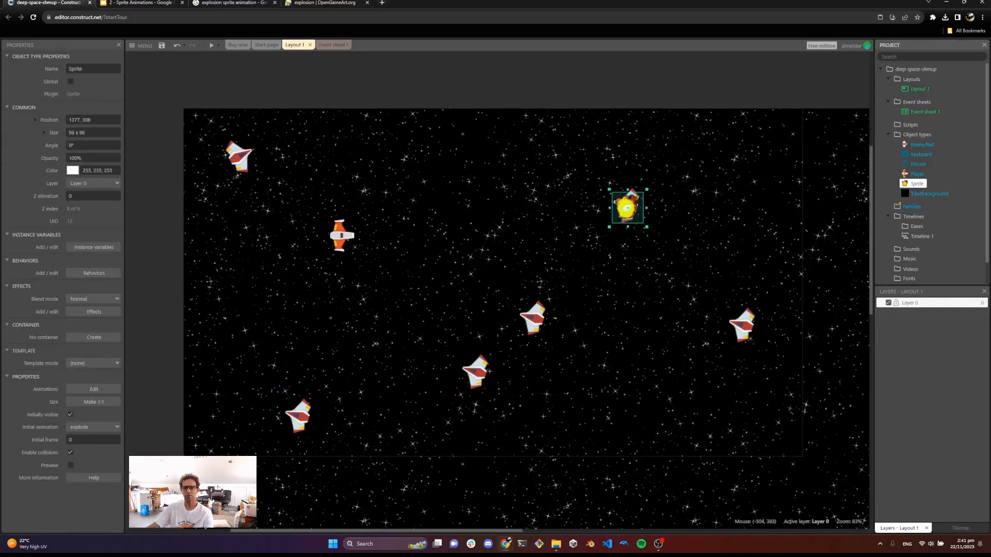
{"action": "left_click", "coordinate": [923, 186]}
{"action": "type", "text": "E"}
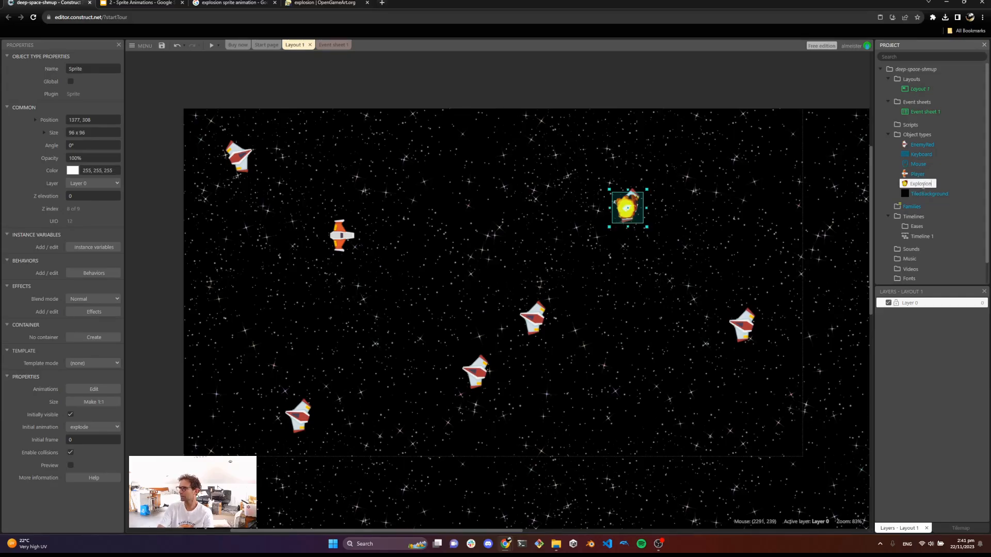
{"action": "type", "text": "xplosion"}
{"action": "key", "text": "Return"}
- Place two more Explosion instances, one over the central enemy ship and one in the space right of the player, and preview the layout
{"action": "left_click_drag", "start_coordinate": [920, 155], "coordinate": [535, 325]}
{"action": "left_click_drag", "start_coordinate": [914, 158], "coordinate": [491, 238]}
{"action": "left_click", "coordinate": [268, 218]}
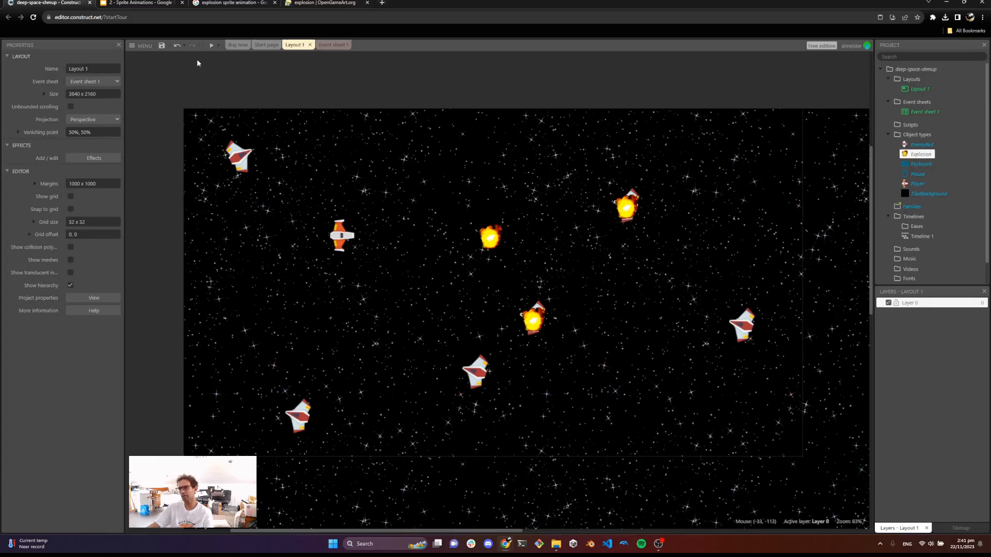
{"action": "left_click", "coordinate": [212, 46]}
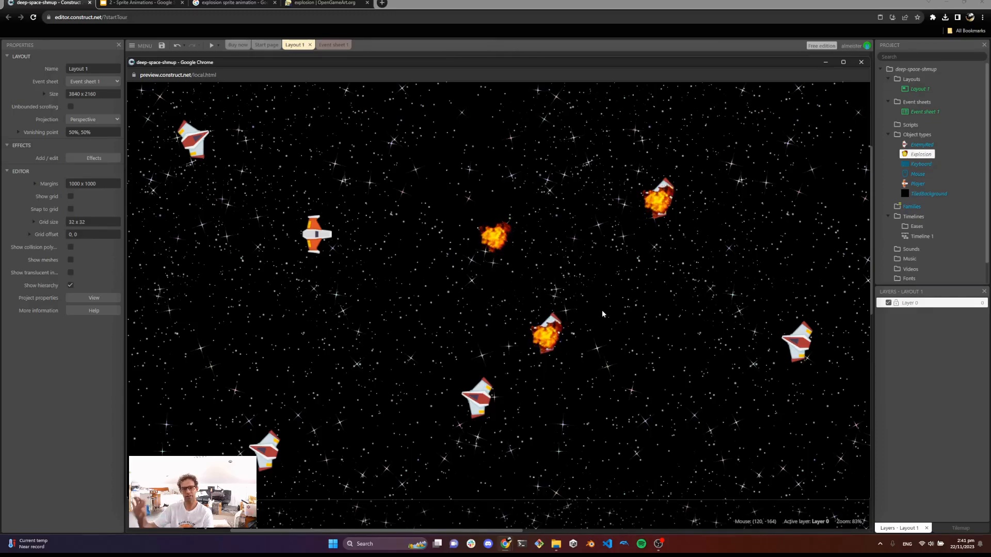
{"action": "left_click", "coordinate": [859, 63]}
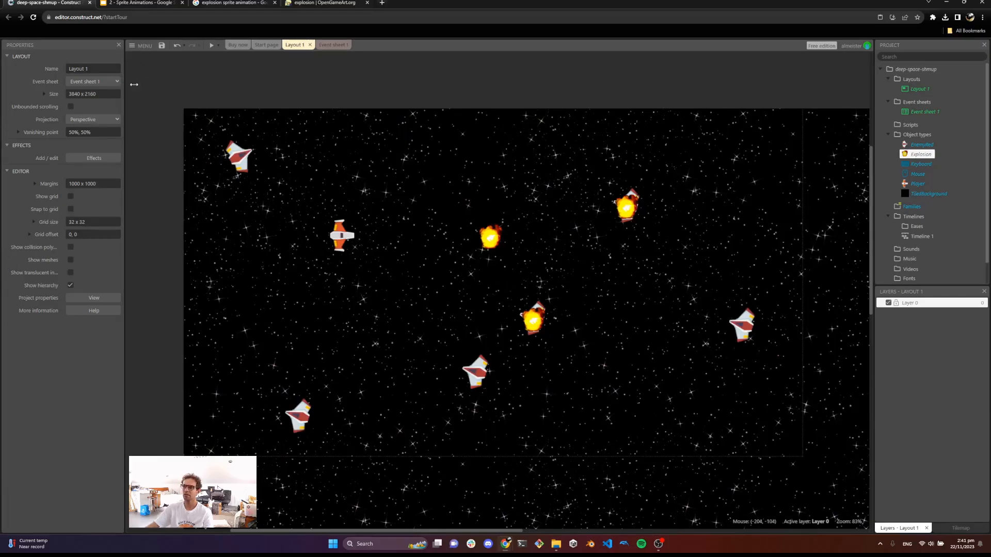
- Set the blend mode of all Explosion instances to Additive and check the effect in a layout preview
{"action": "left_click", "coordinate": [922, 156]}
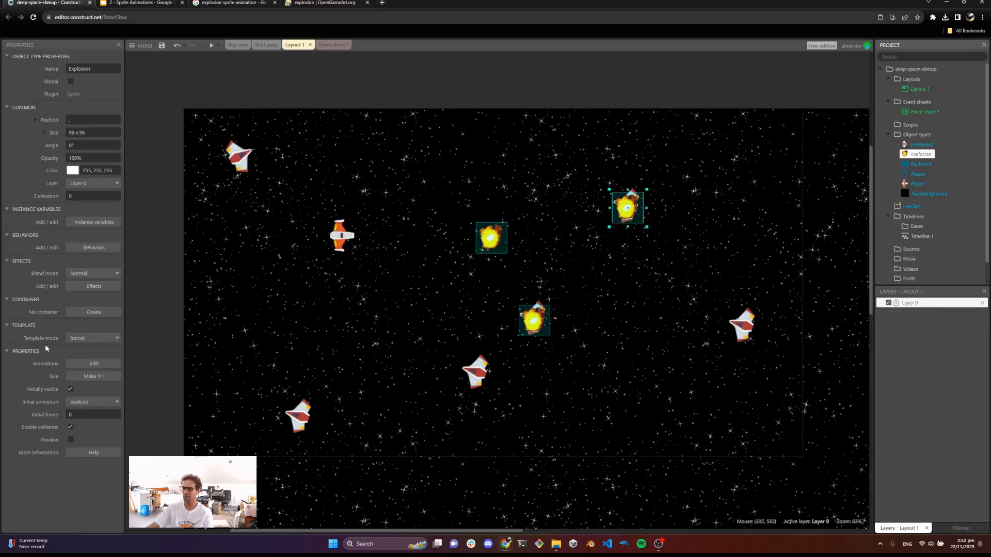
{"action": "left_click", "coordinate": [87, 275]}
{"action": "left_click", "coordinate": [84, 281]}
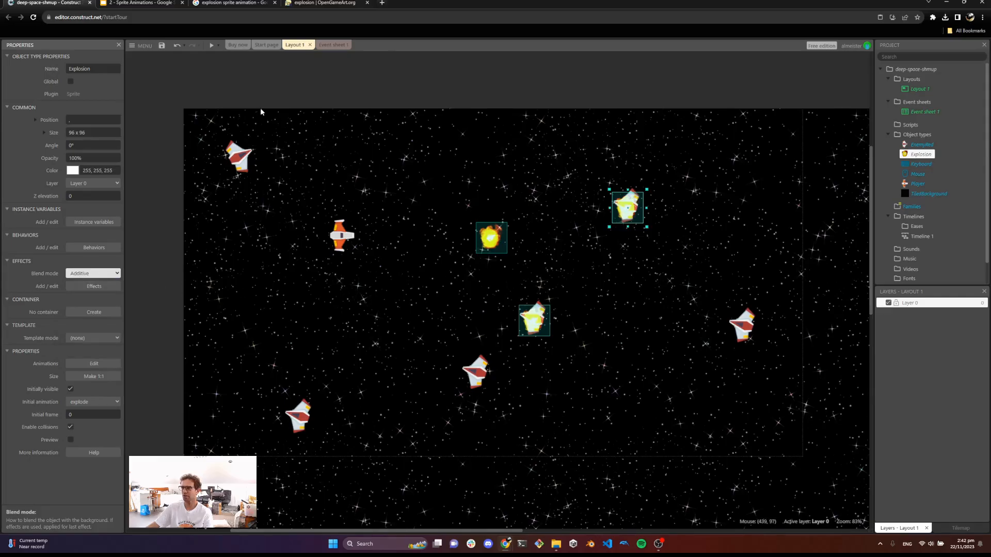
{"action": "left_click", "coordinate": [212, 46]}
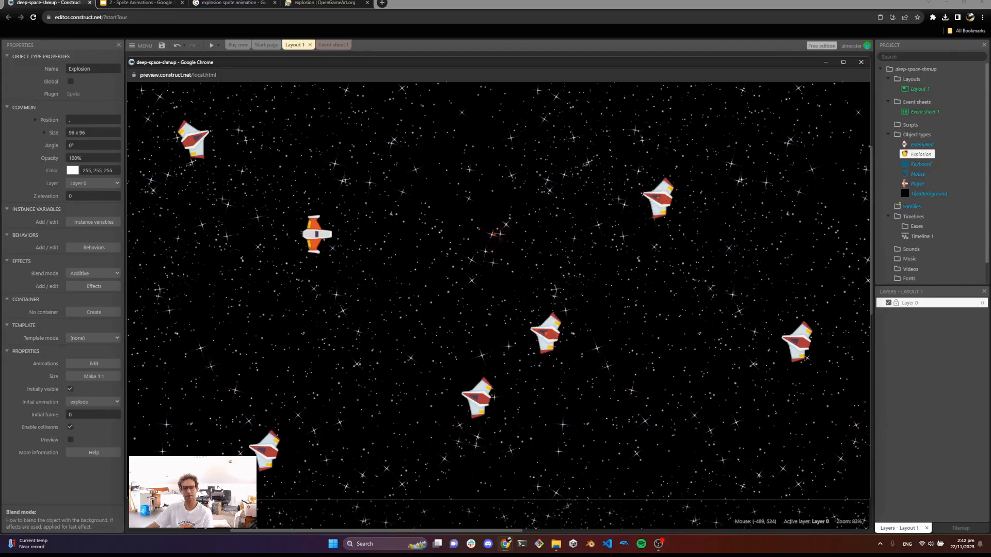
{"action": "left_click", "coordinate": [860, 62]}
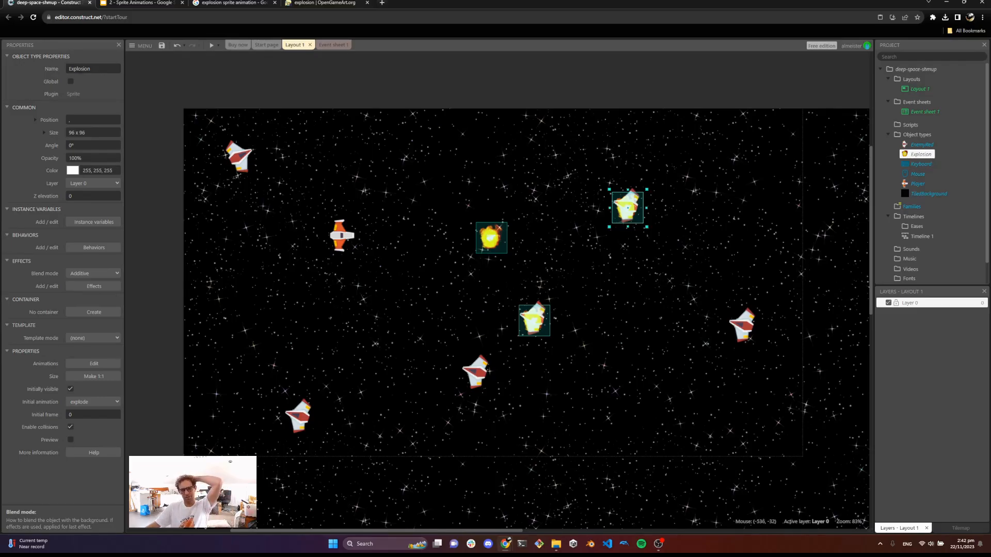
- Open the Construct 3 manual from construct.net in a new browser tab and search it for effects
{"action": "left_click", "coordinate": [382, 3]}
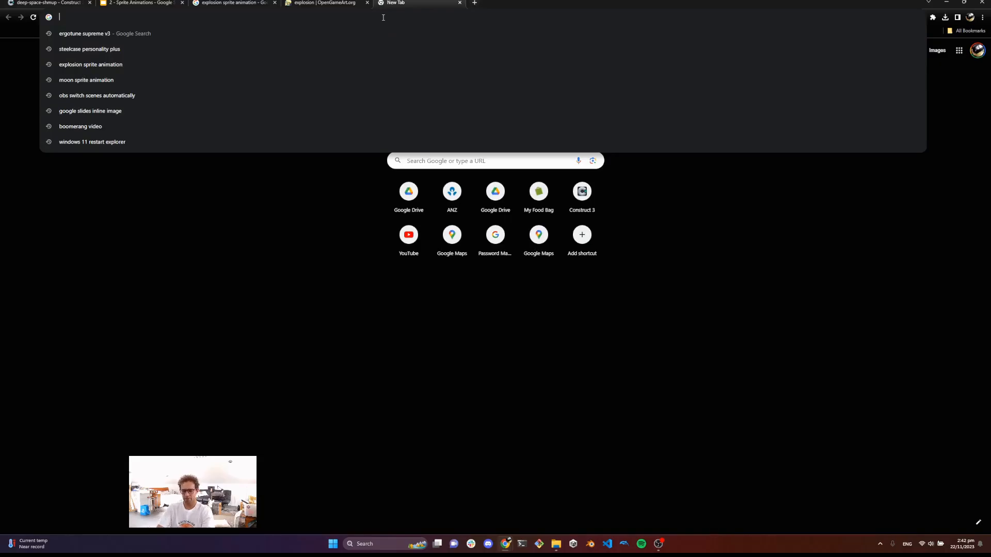
{"action": "type", "text": "const"}
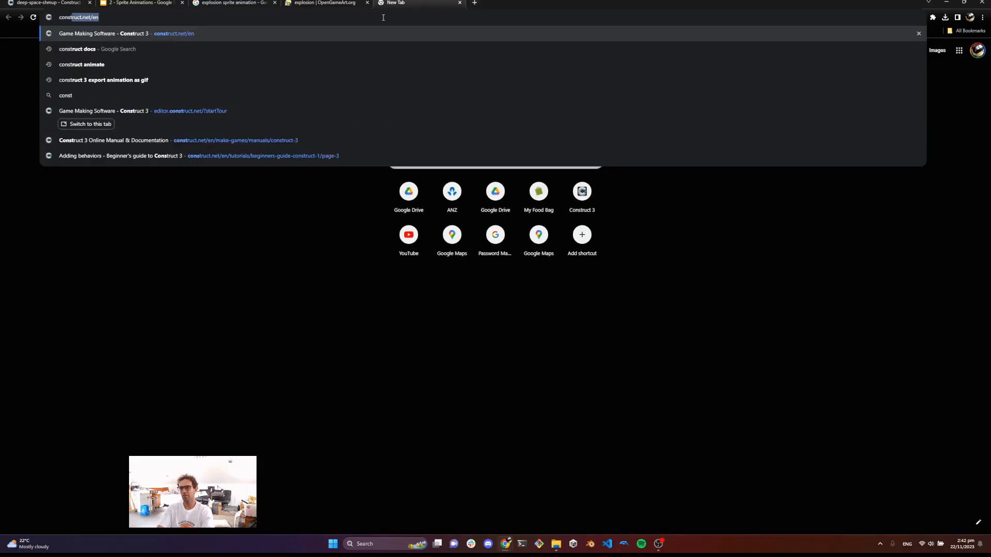
{"action": "key", "text": "Return"}
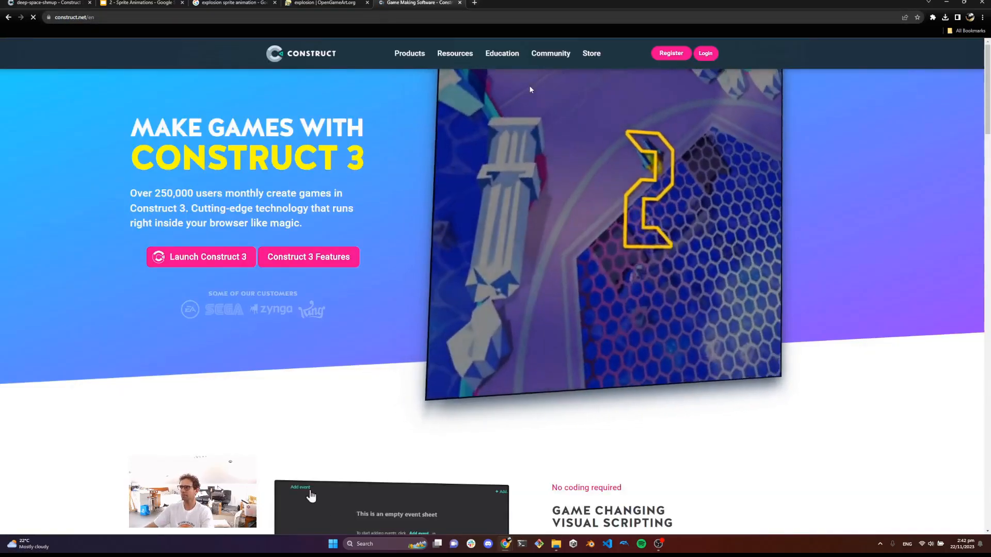
{"action": "mouse_move", "coordinate": [455, 53]}
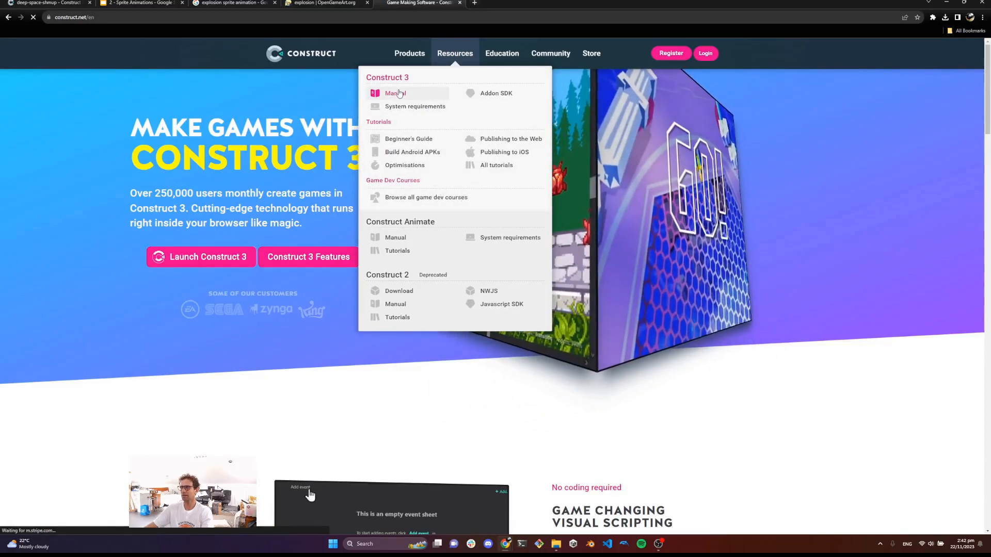
{"action": "left_click", "coordinate": [396, 93]}
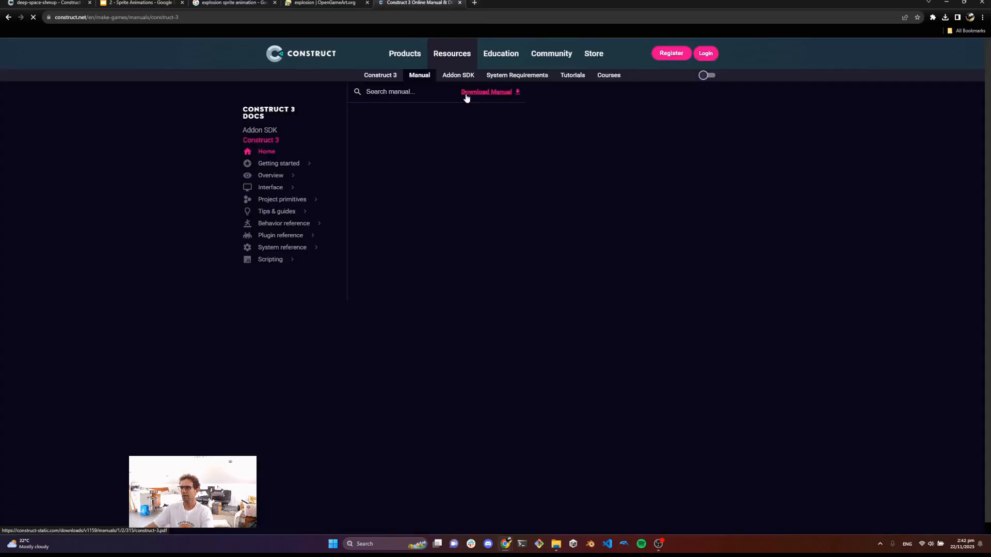
{"action": "left_click", "coordinate": [423, 97]}
{"action": "type", "text": "effects"}
{"action": "key", "text": "Return"}
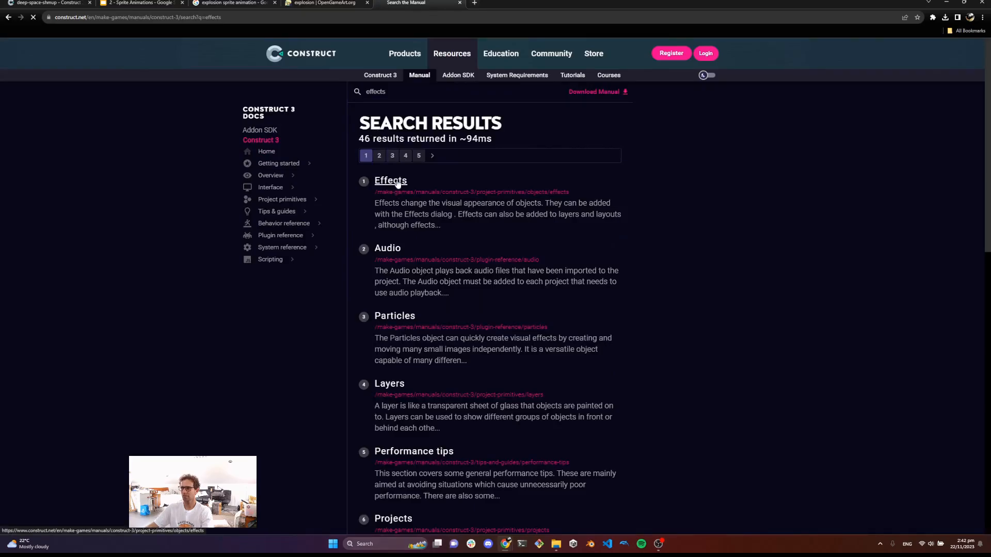
- Open the manual's Effects page and examine the Blend mode section with its example image
{"action": "left_click", "coordinate": [388, 182]}
{"action": "scroll", "coordinate": [420, 269], "scroll_direction": "down", "scroll_amount": 5}
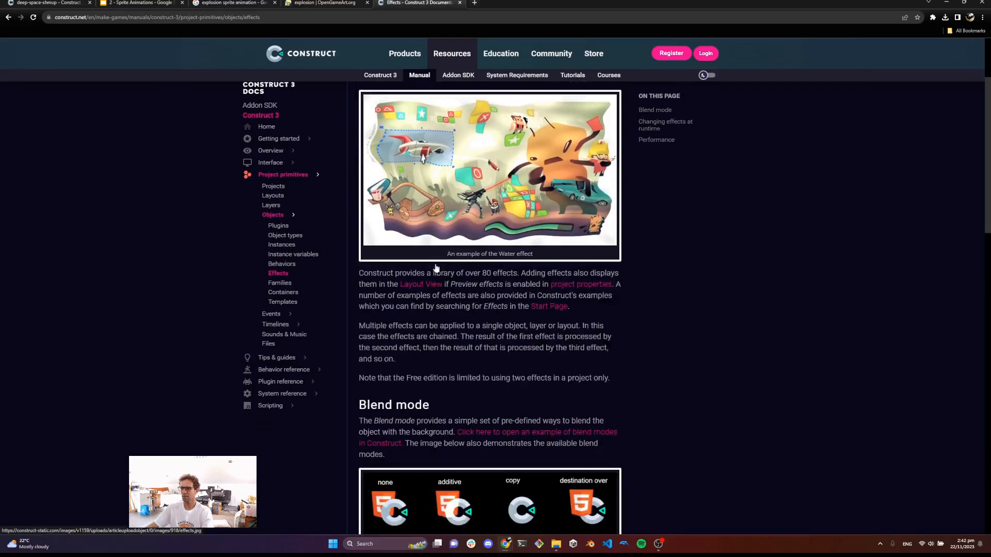
{"action": "scroll", "coordinate": [419, 269], "scroll_direction": "down", "scroll_amount": 2}
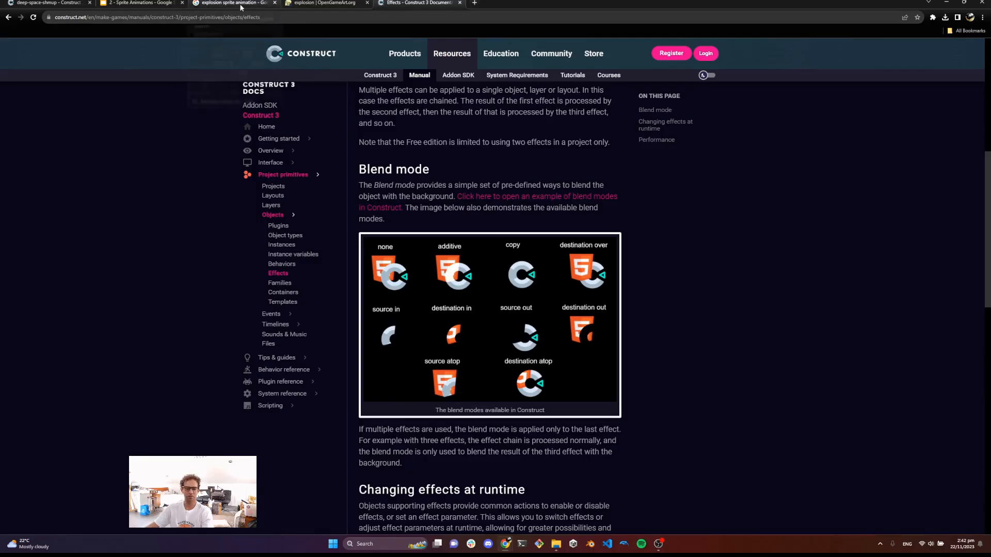
{"action": "scroll", "coordinate": [407, 190], "scroll_direction": "down", "scroll_amount": 1}
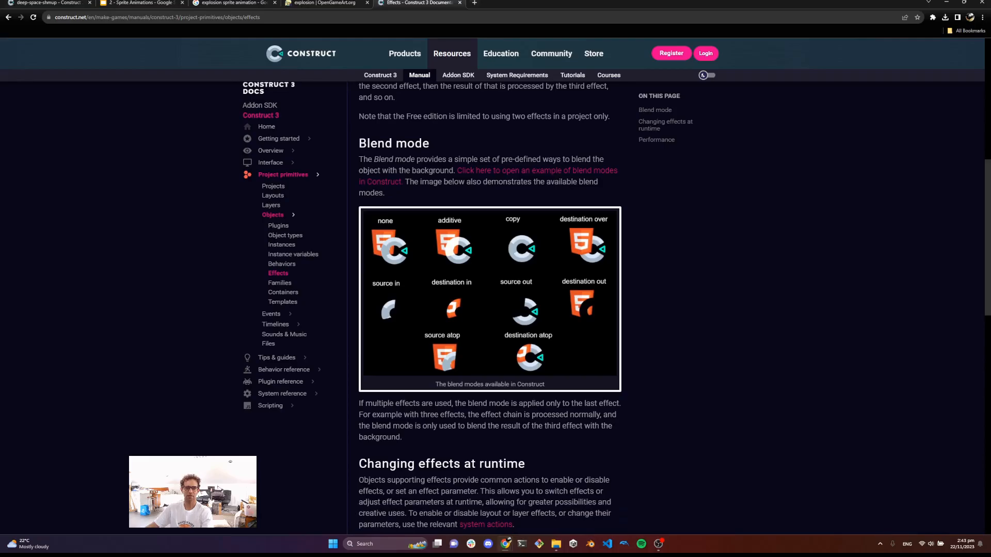
- Switch to the Sprite Animations presentation in Google Slides and present the Challenge - Explosion slide full screen
{"action": "left_click", "coordinate": [139, 2]}
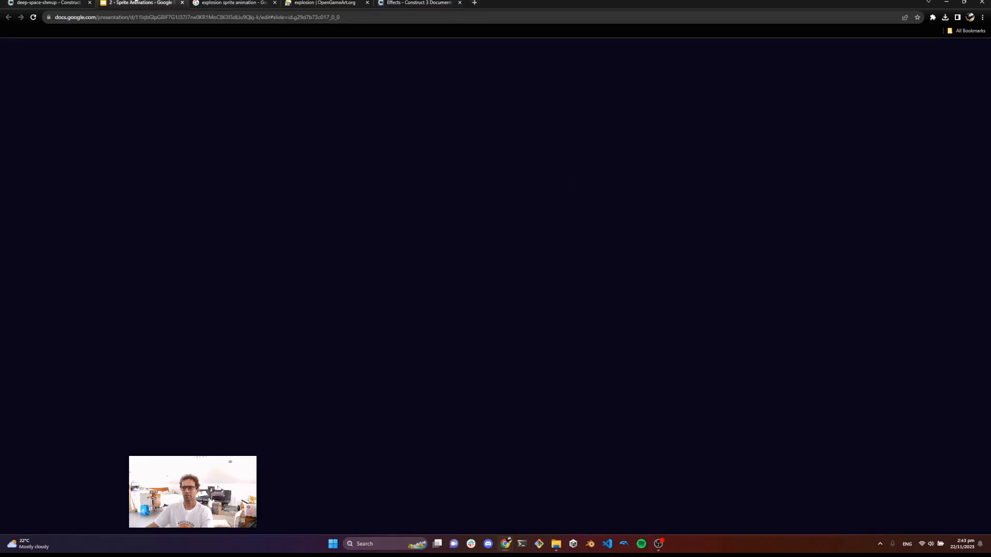
{"action": "left_click", "coordinate": [45, 217]}
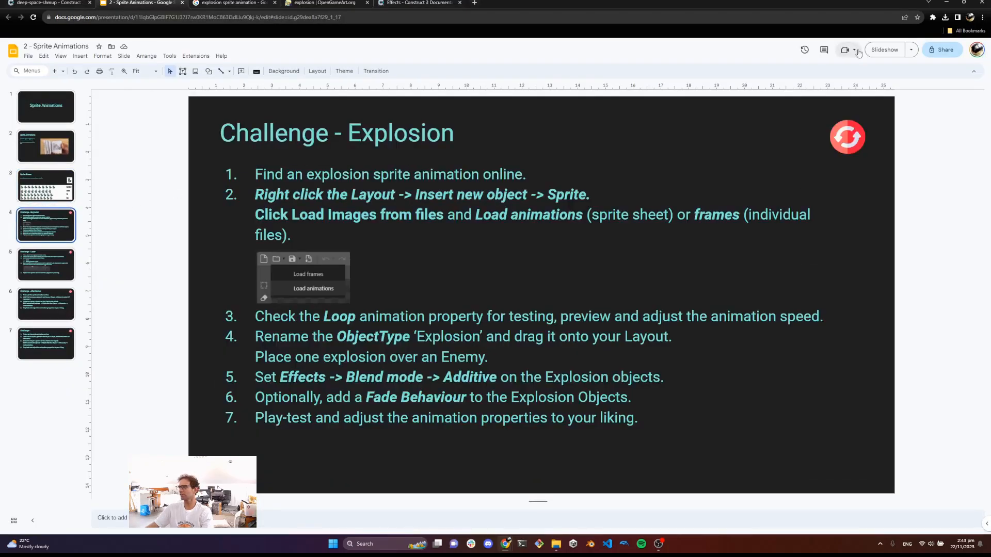
{"action": "left_click", "coordinate": [884, 48]}
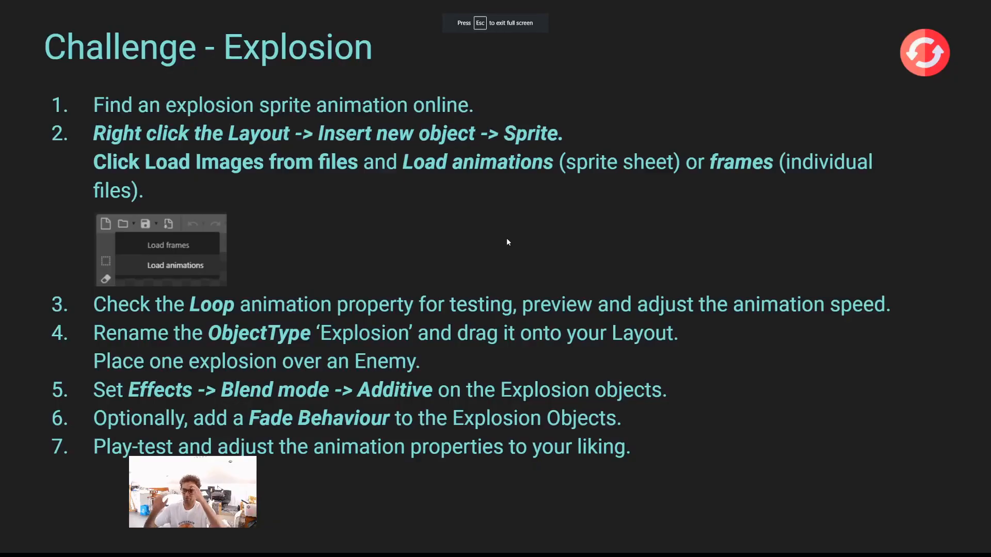
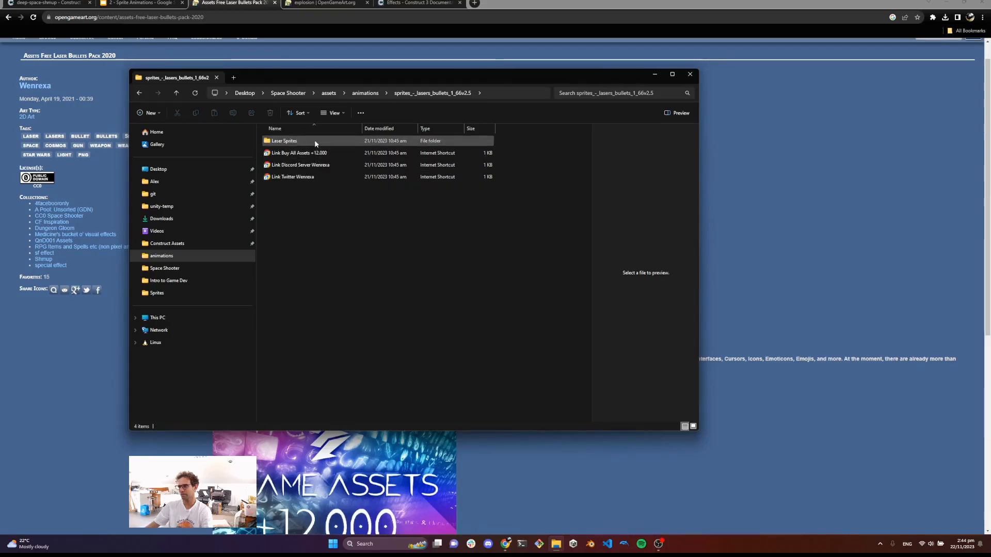
- Open the Laser Sprites folder of the downloaded laser bullets pack and look through its images
{"action": "double_click", "coordinate": [314, 140]}
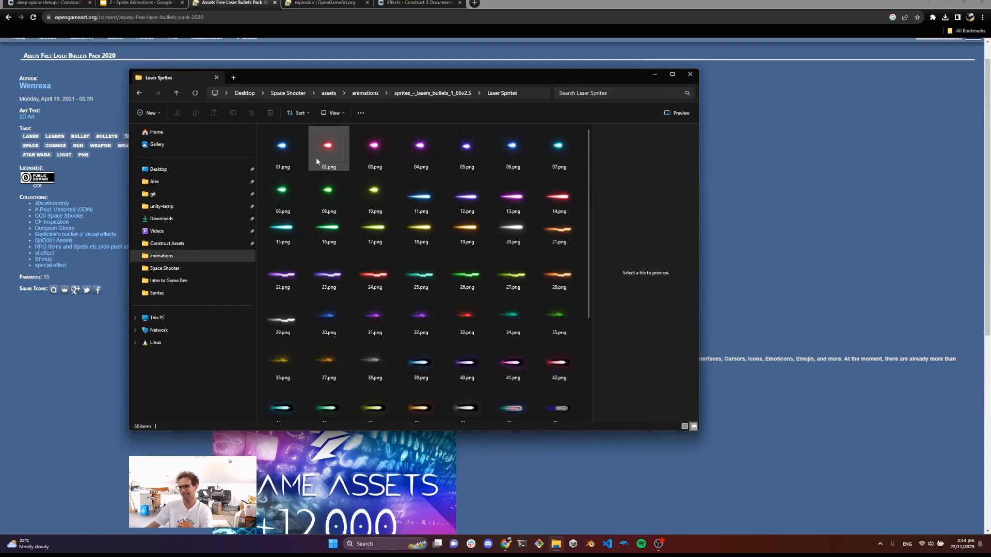
{"action": "scroll", "coordinate": [326, 181], "scroll_direction": "down", "scroll_amount": 3}
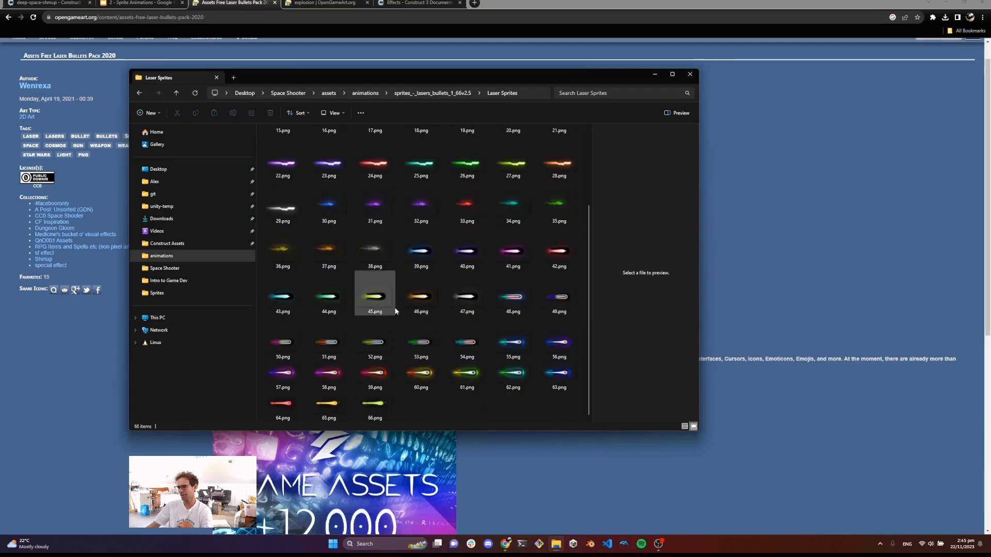
{"action": "left_click", "coordinate": [329, 304]}
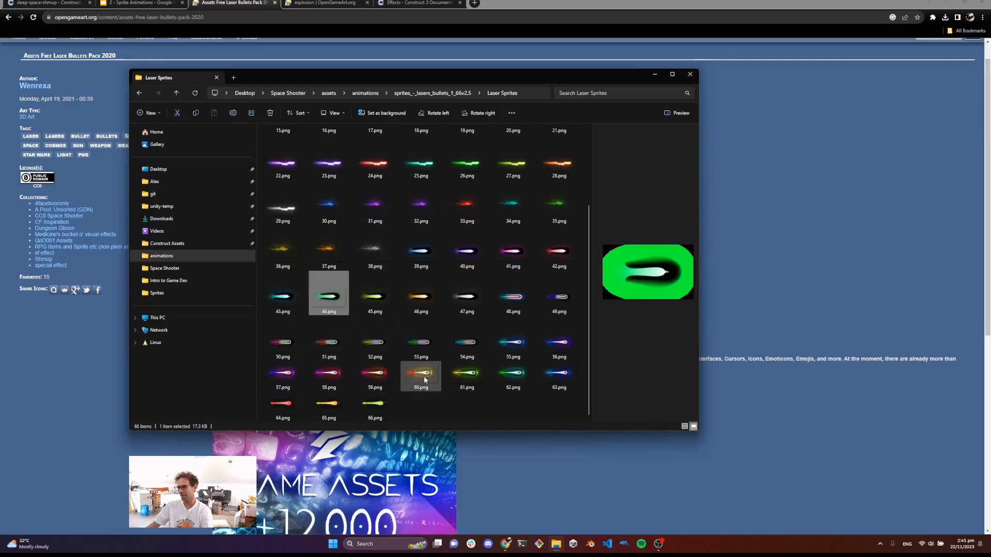
{"action": "left_click", "coordinate": [421, 341], "text": "ctrl"}
{"action": "left_click", "coordinate": [514, 373], "text": "ctrl"}
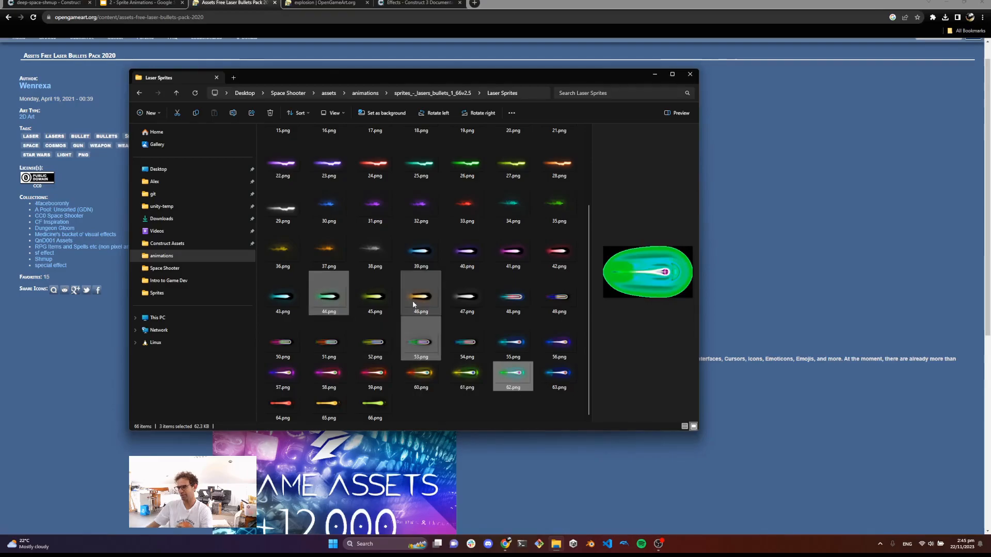
{"action": "scroll", "coordinate": [421, 305], "scroll_direction": "up", "scroll_amount": 3}
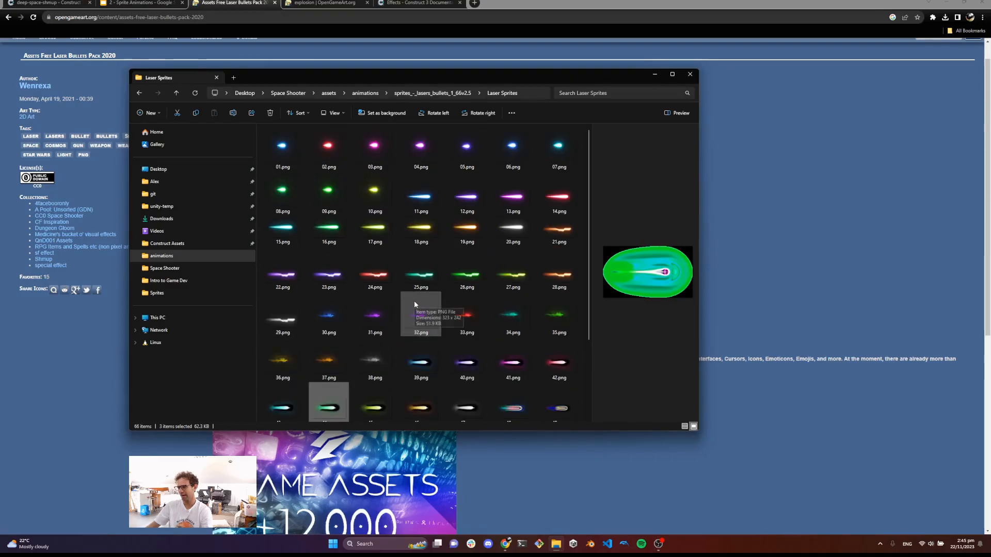
- Pick out green laser images such as 08.png, 09.png, 16.png, 26.png and 35.png in the Laser Sprites folder, and minimise the window
{"action": "left_click", "coordinate": [289, 196]}
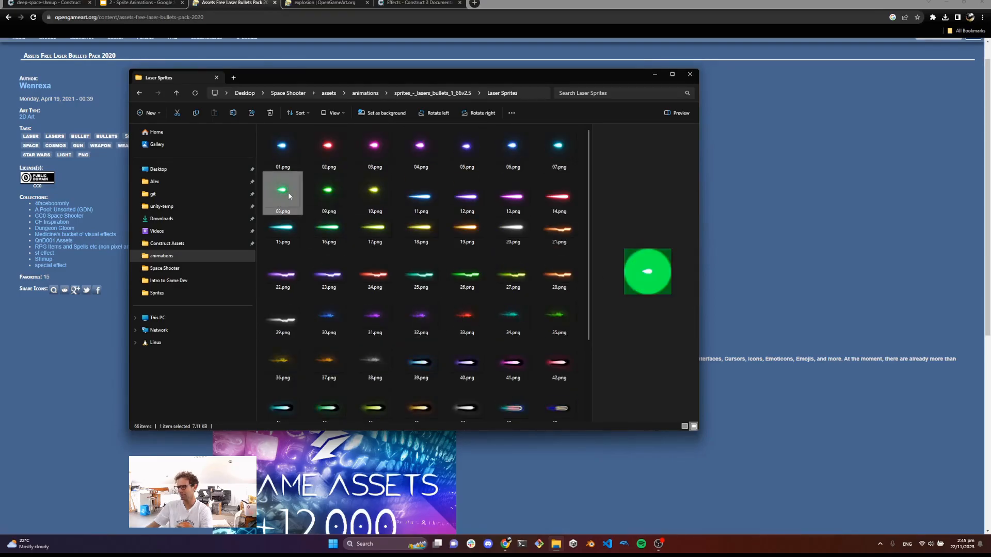
{"action": "left_click", "coordinate": [329, 199], "text": "ctrl"}
{"action": "left_click", "coordinate": [334, 225], "text": "ctrl"}
{"action": "left_click", "coordinate": [473, 273], "text": "ctrl"}
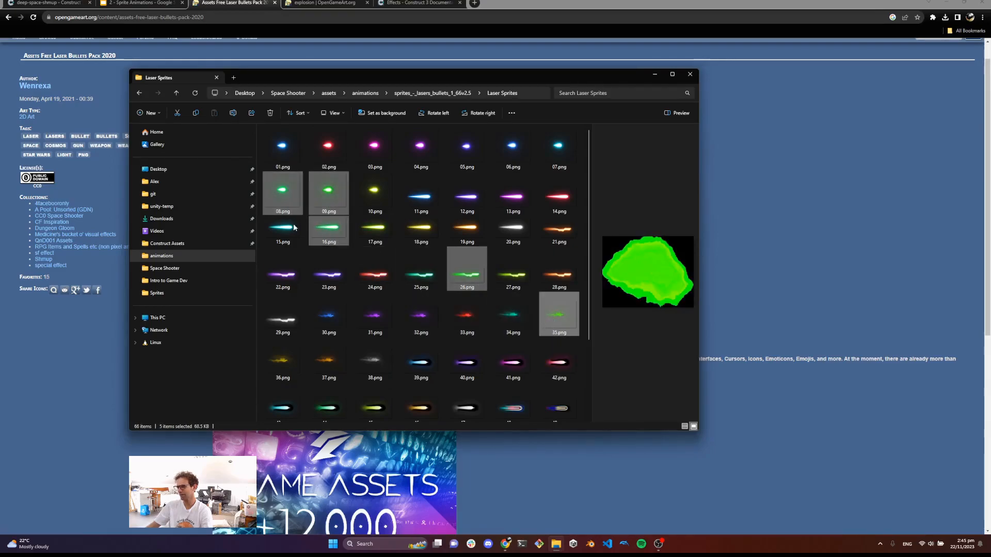
{"action": "scroll", "coordinate": [367, 302], "scroll_direction": "down", "scroll_amount": 2}
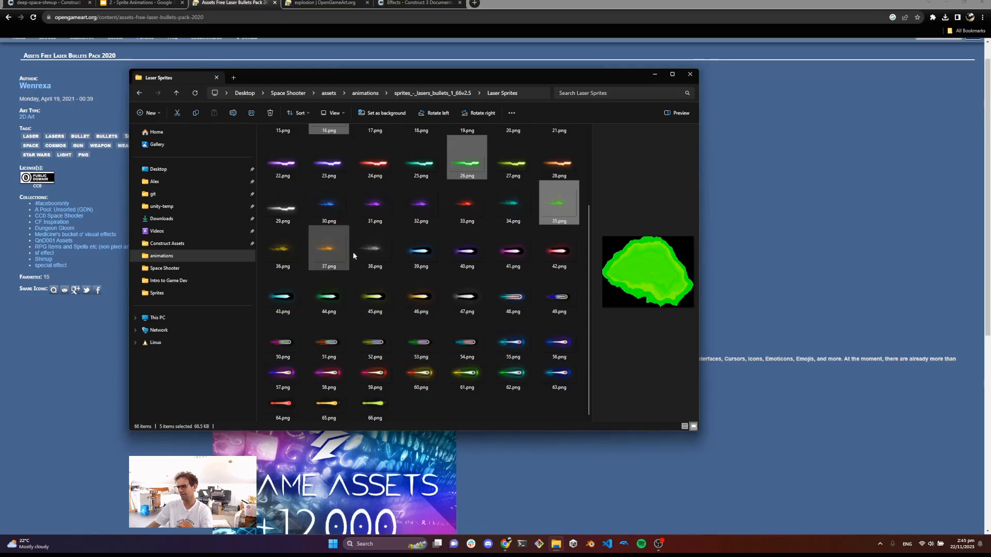
{"action": "left_click", "coordinate": [654, 75]}
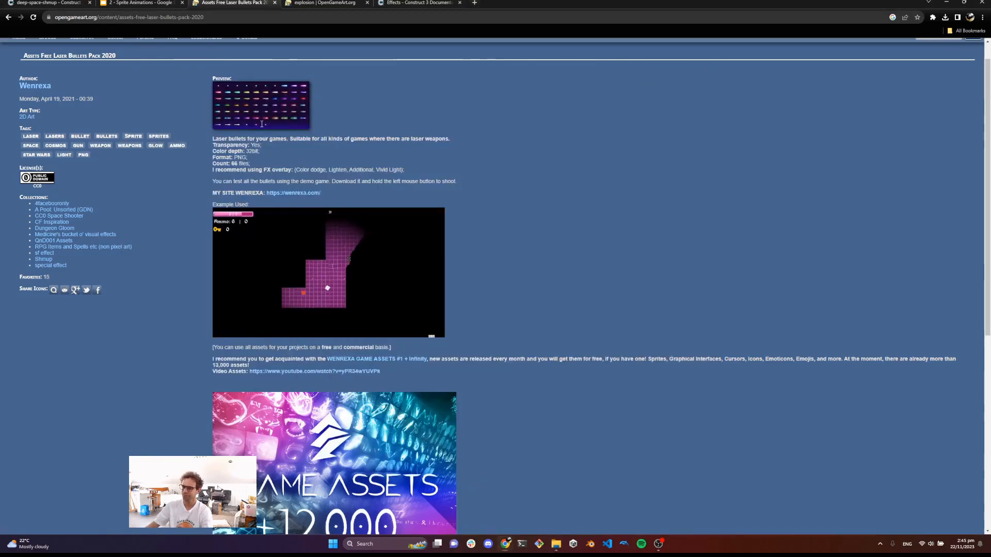
- Return to the deep-space-shmup project in Construct and insert a new Sprite object into Layout 1
{"action": "left_click", "coordinate": [47, 3]}
{"action": "right_click", "coordinate": [432, 163]}
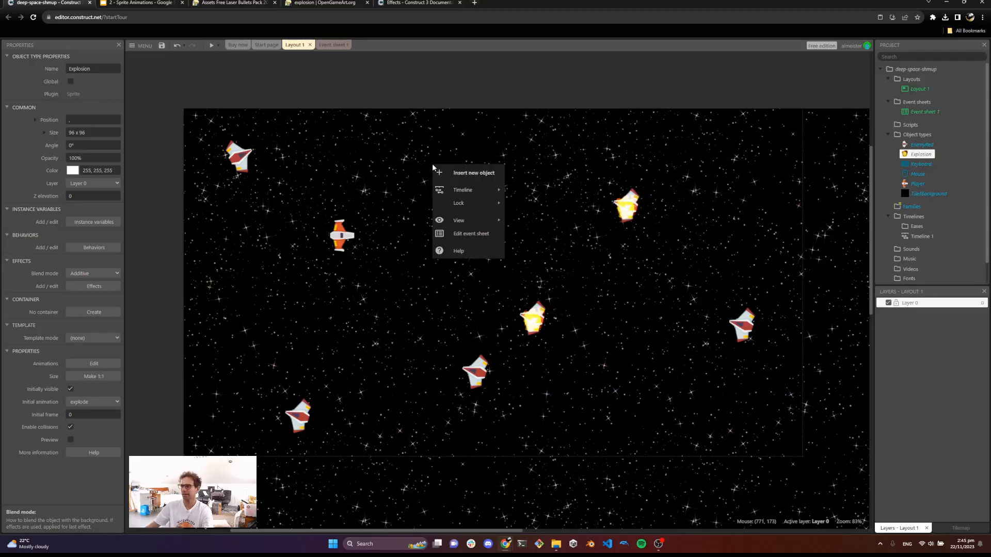
{"action": "left_click", "coordinate": [450, 173]}
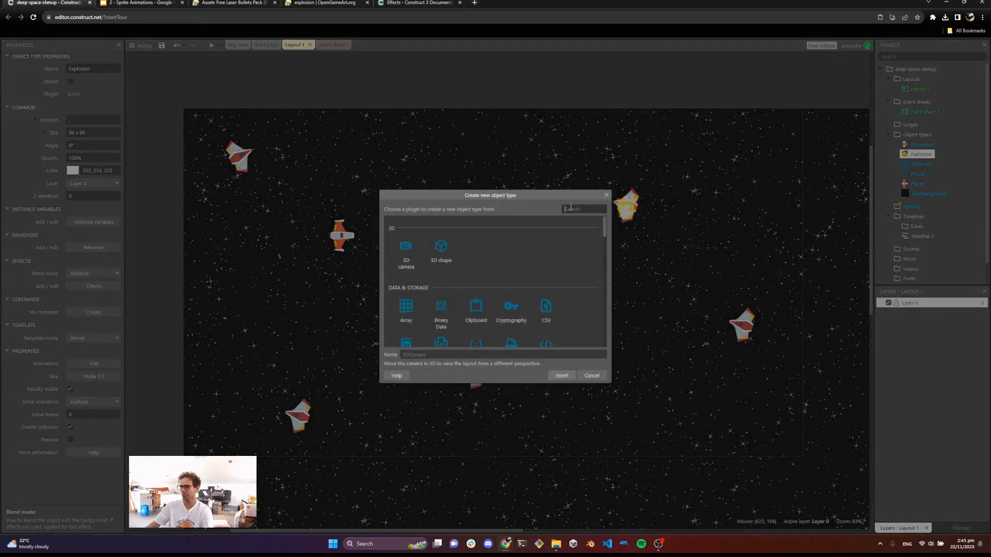
{"action": "type", "text": "spr"}
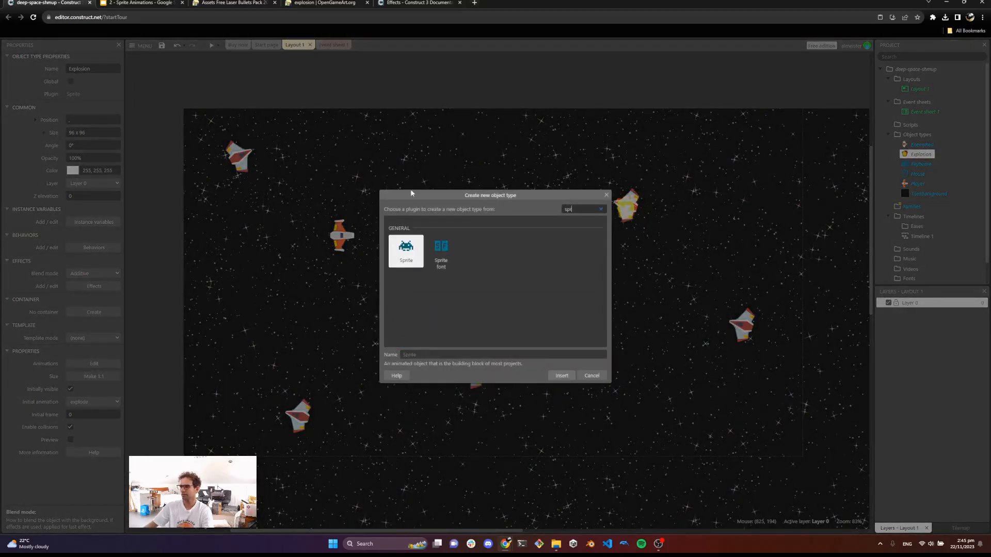
{"action": "double_click", "coordinate": [416, 260]}
{"action": "left_click", "coordinate": [431, 222]}
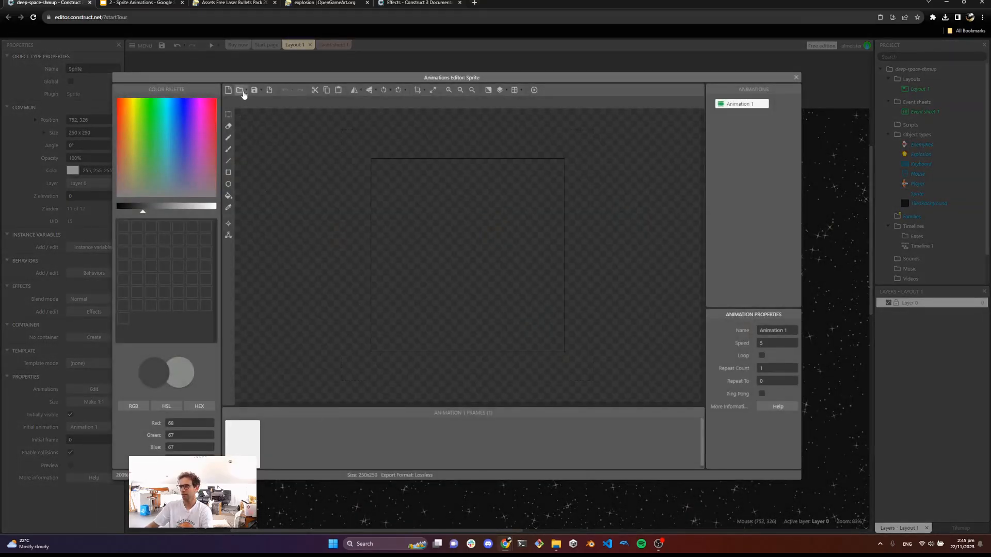
- Load 44.png, 53.png and 62.png from the bullet pack's Laser Sprites folder as frames of the new sprite's animation
{"action": "left_click", "coordinate": [247, 92]}
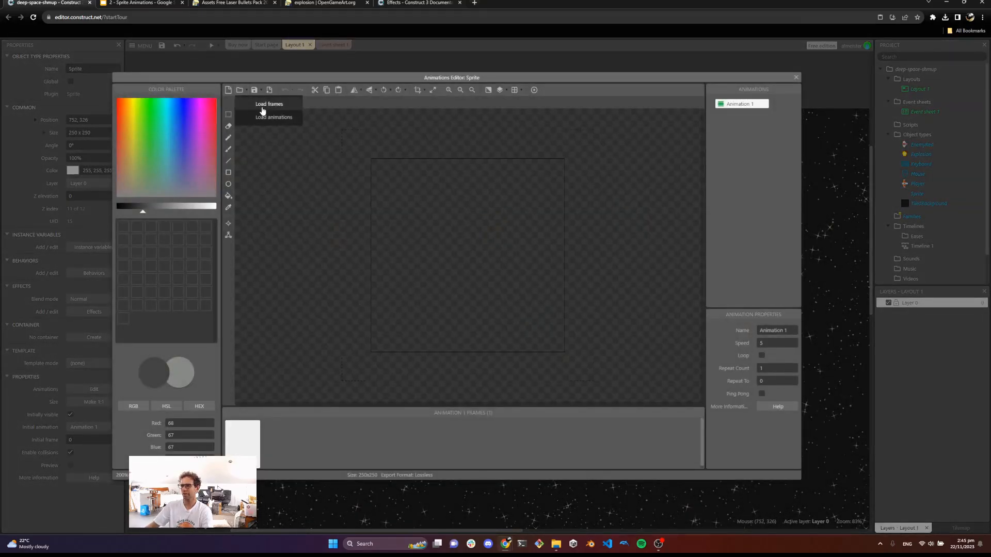
{"action": "left_click", "coordinate": [262, 110]}
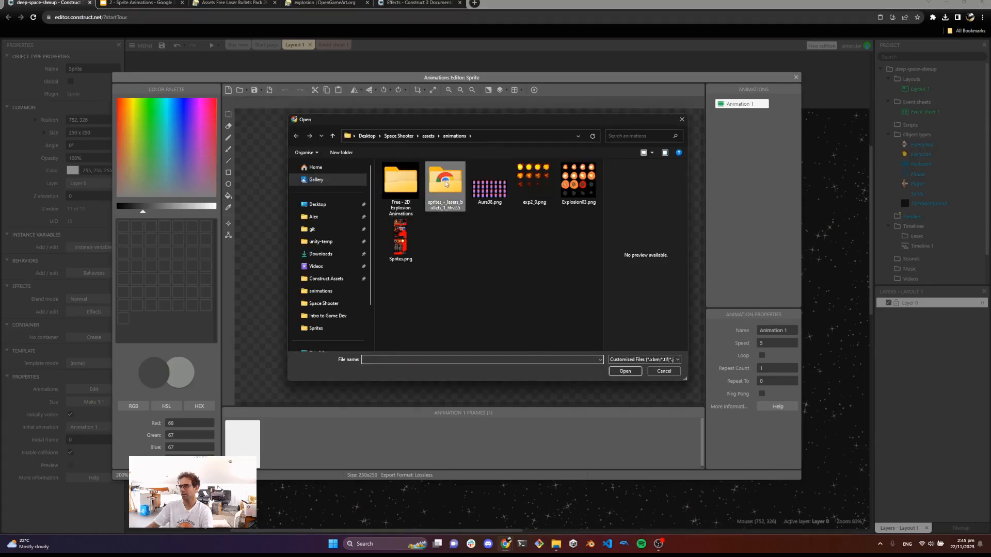
{"action": "double_click", "coordinate": [446, 183]}
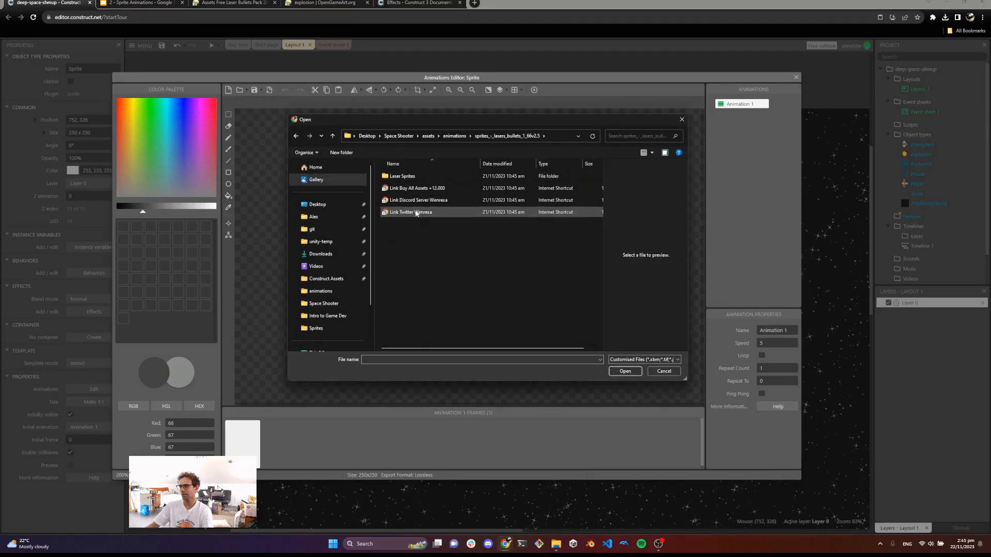
{"action": "double_click", "coordinate": [408, 177]}
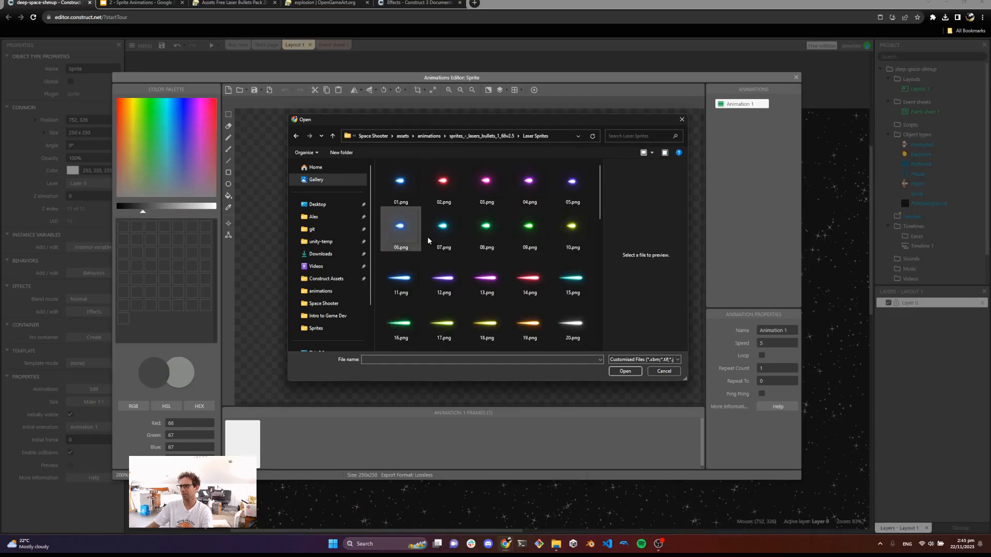
{"action": "scroll", "coordinate": [428, 241], "scroll_direction": "down", "scroll_amount": 6}
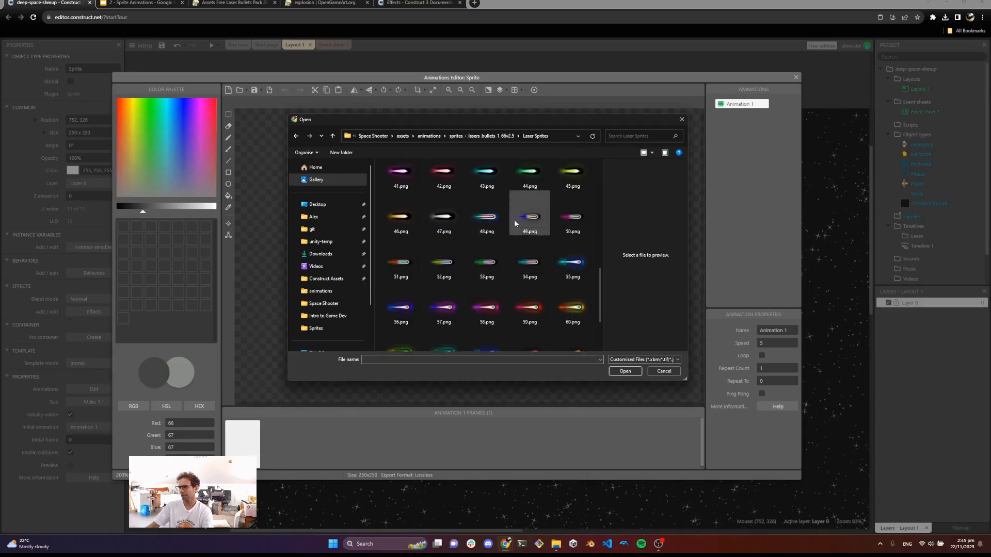
{"action": "left_click", "coordinate": [529, 175]}
{"action": "left_click", "coordinate": [486, 263], "text": "ctrl"}
{"action": "scroll", "coordinate": [541, 292], "scroll_direction": "down", "scroll_amount": 2}
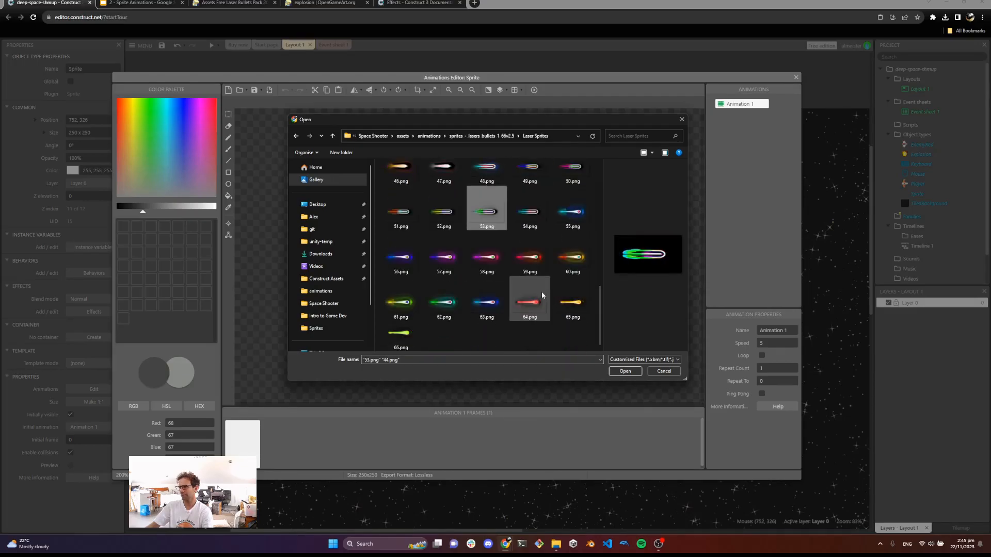
{"action": "left_click", "coordinate": [450, 309], "text": "ctrl"}
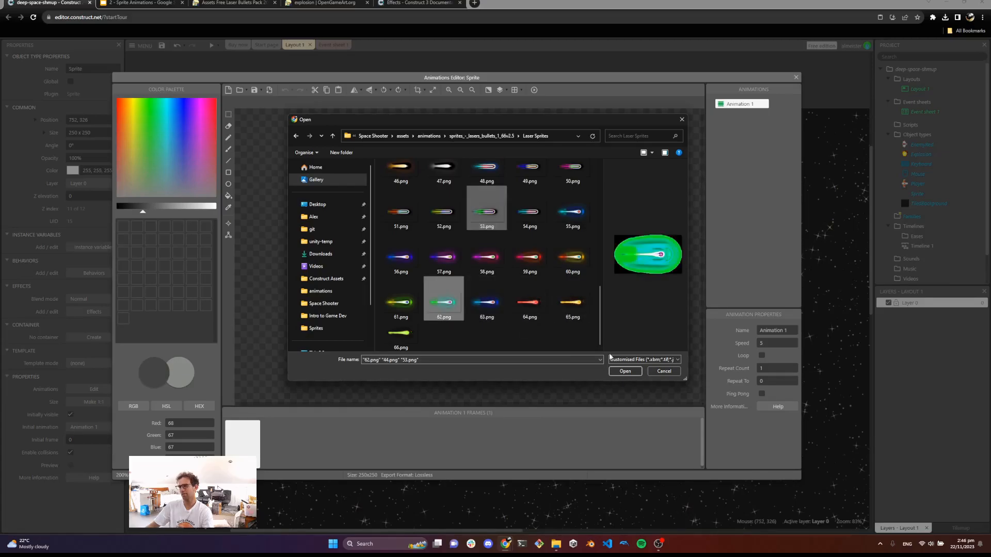
{"action": "left_click", "coordinate": [623, 371]}
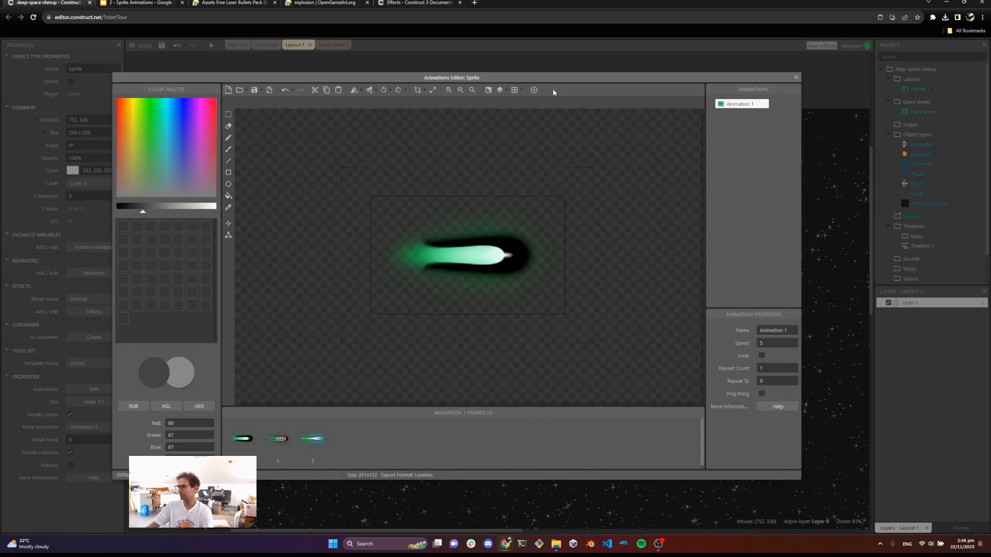
- Set the laser animation's speed to 15 and replay its preview to check the playback
{"action": "left_click", "coordinate": [535, 90]}
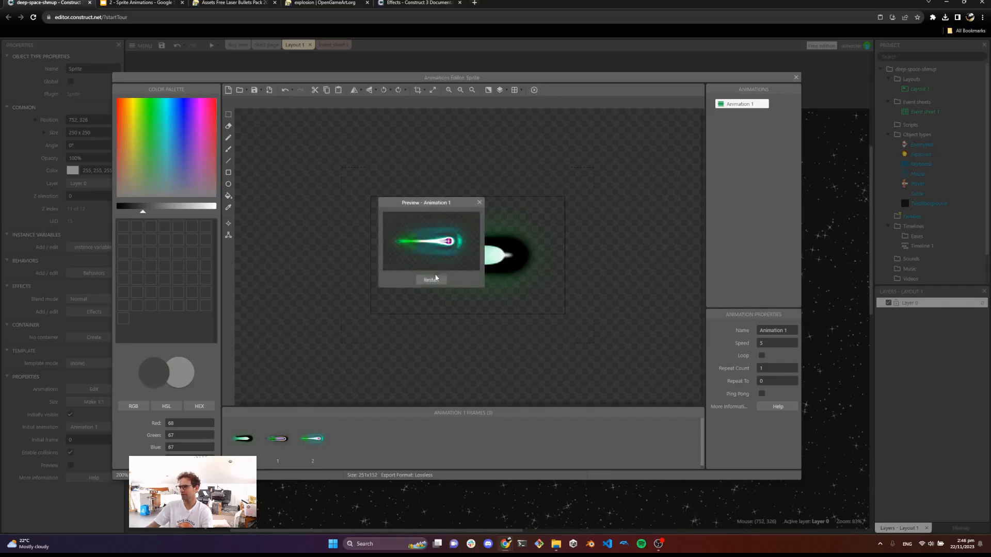
{"action": "left_click", "coordinate": [431, 279]}
{"action": "left_click", "coordinate": [774, 343]}
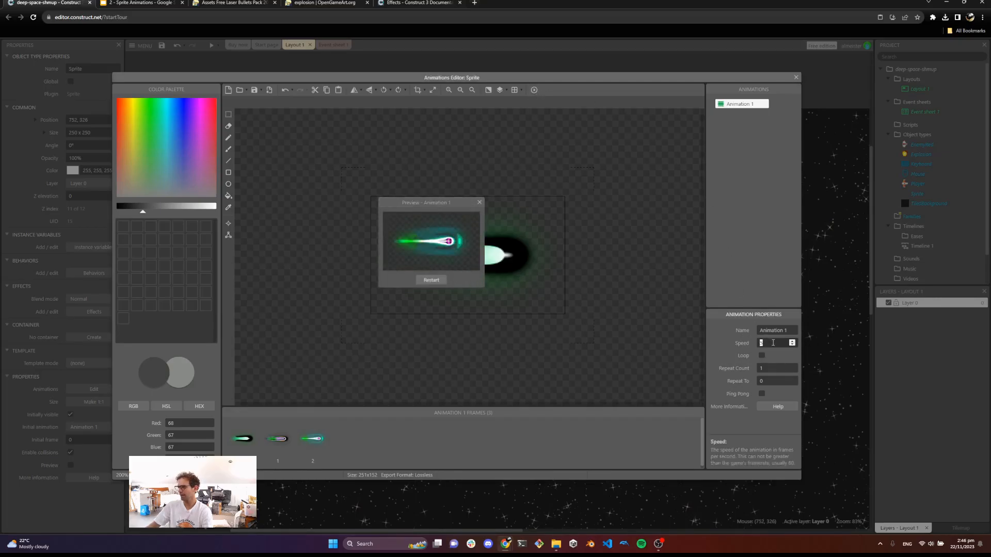
{"action": "key", "text": "Tab"}
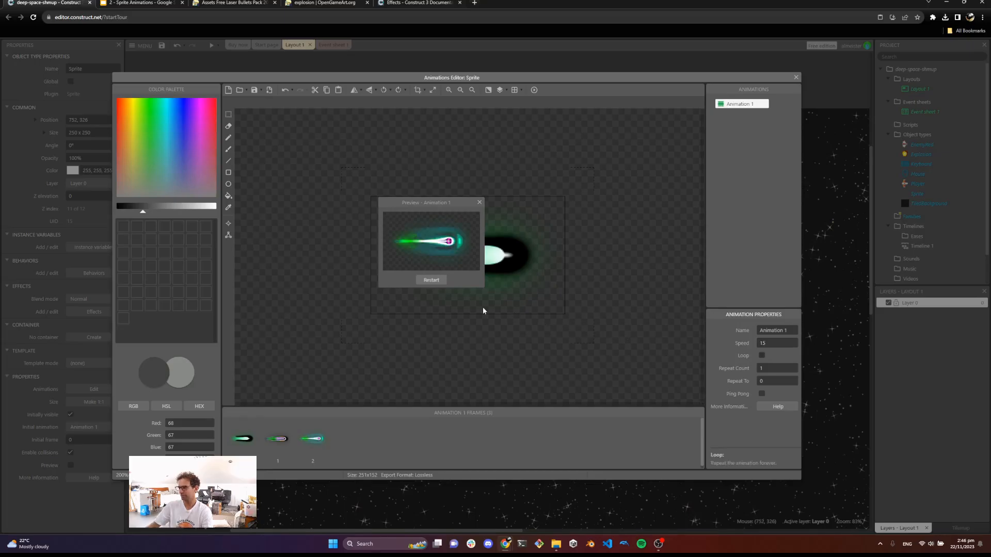
{"action": "left_click", "coordinate": [429, 280]}
{"action": "left_click", "coordinate": [429, 280]}
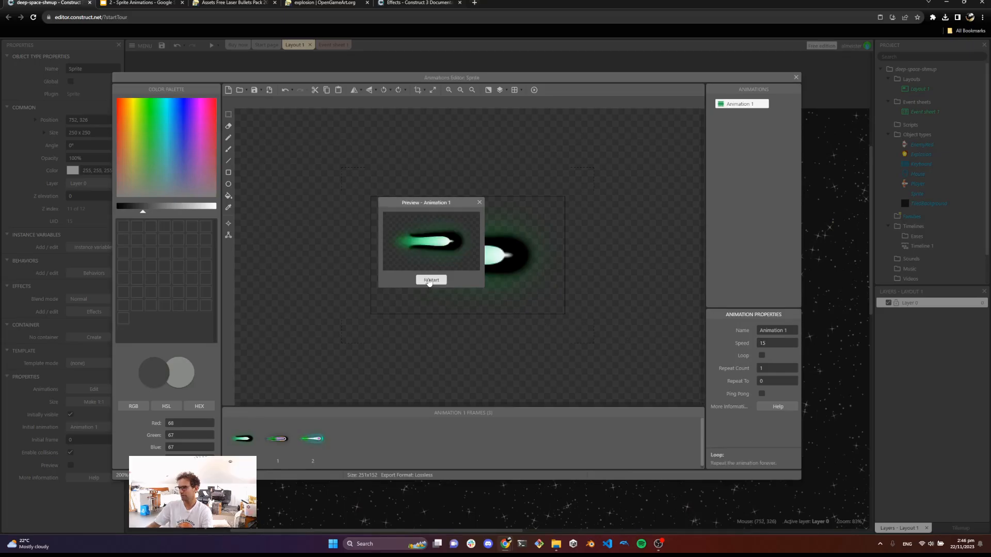
{"action": "left_click", "coordinate": [428, 280]}
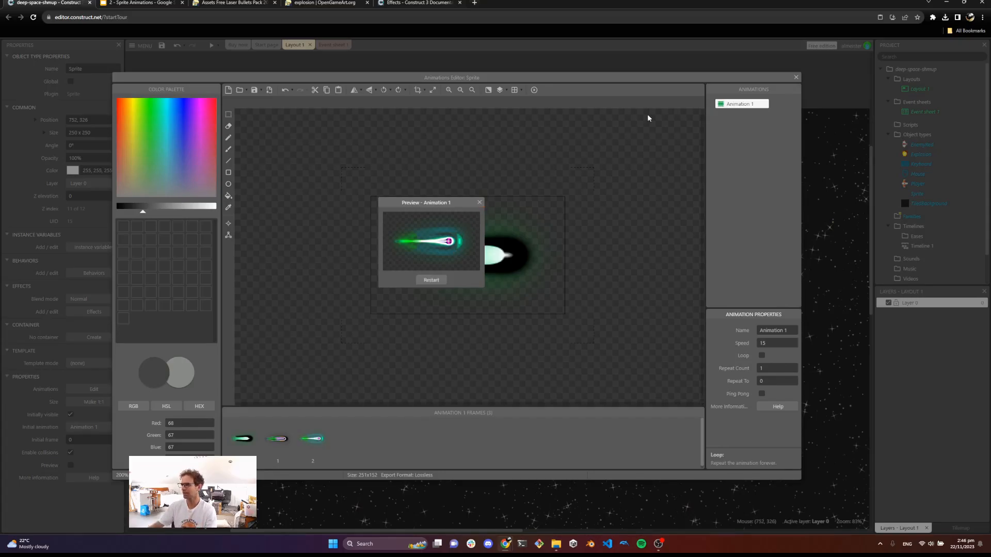
{"action": "left_click", "coordinate": [479, 203]}
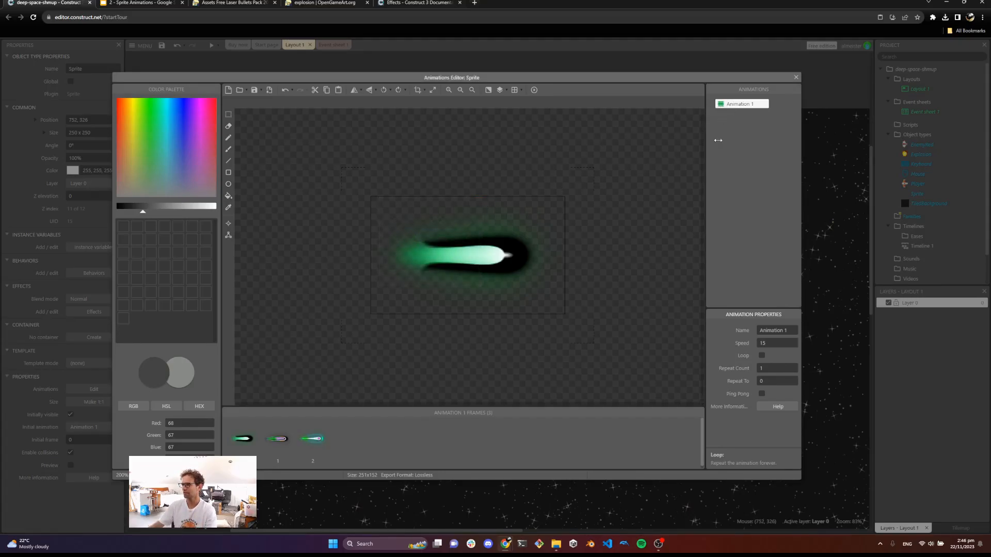
- Rename the laser sprite's animation to shoot and close the Animations Editor
{"action": "double_click", "coordinate": [753, 105]}
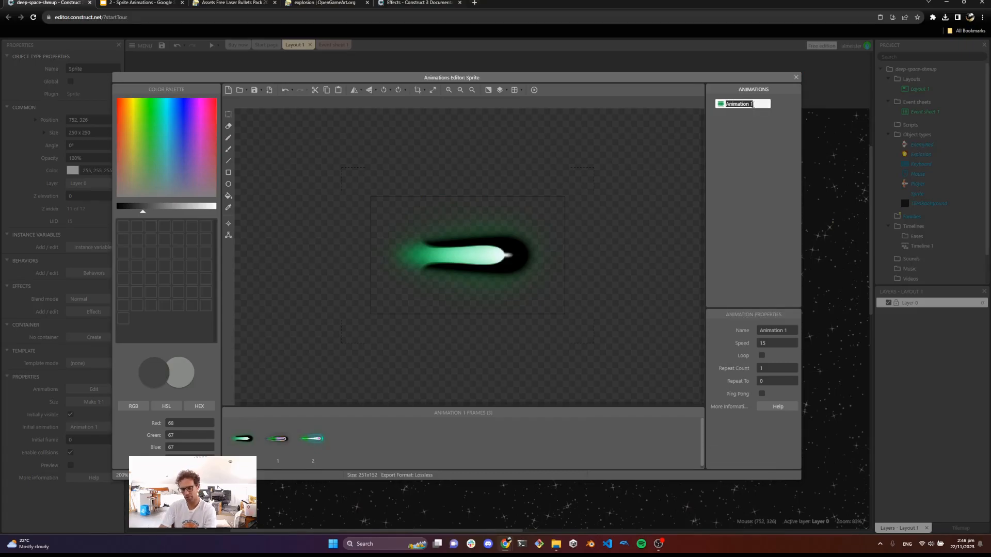
{"action": "type", "text": "lase"}
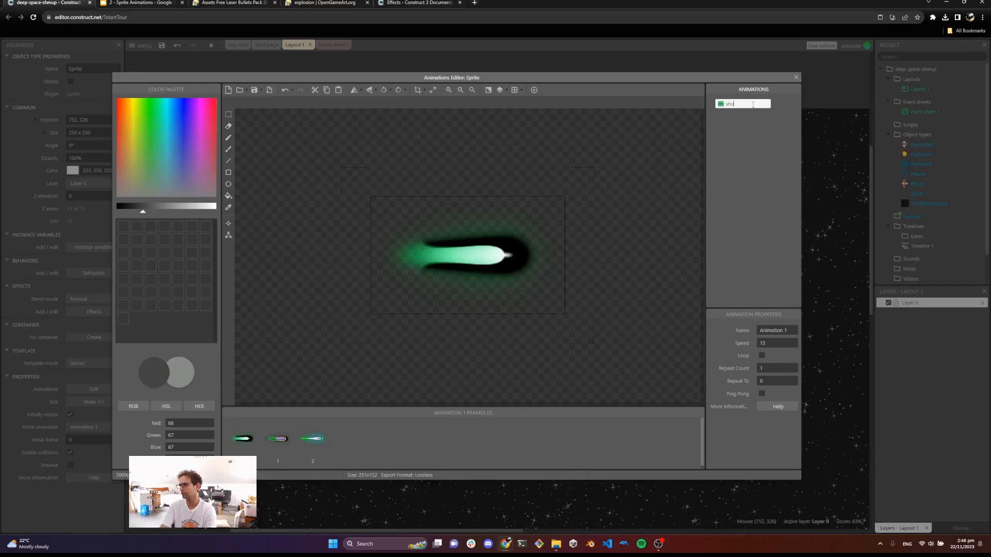
{"action": "key", "text": "Return"}
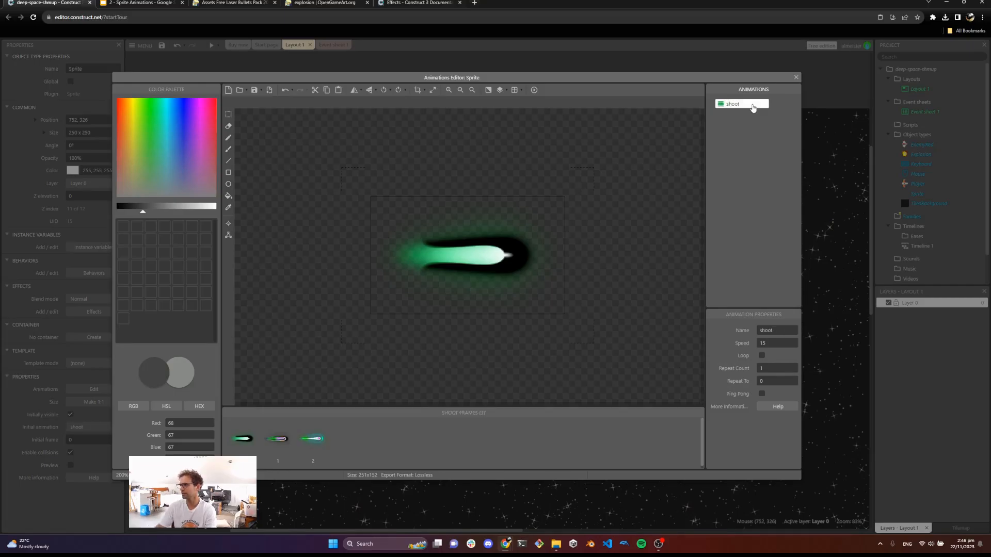
{"action": "left_click", "coordinate": [796, 78]}
- Place the laser sprite beside the player's ship at about (527, 440) and set its X and Y scale to 50%
{"action": "left_click", "coordinate": [451, 323]}
{"action": "left_click_drag", "start_coordinate": [444, 216], "coordinate": [381, 252]}
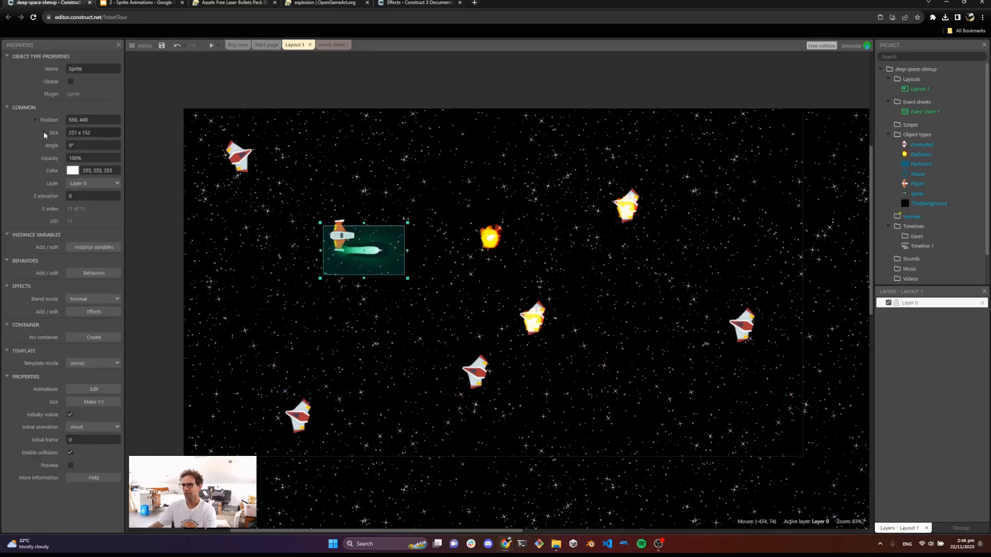
{"action": "left_click", "coordinate": [44, 133]}
{"action": "left_click", "coordinate": [85, 172]}
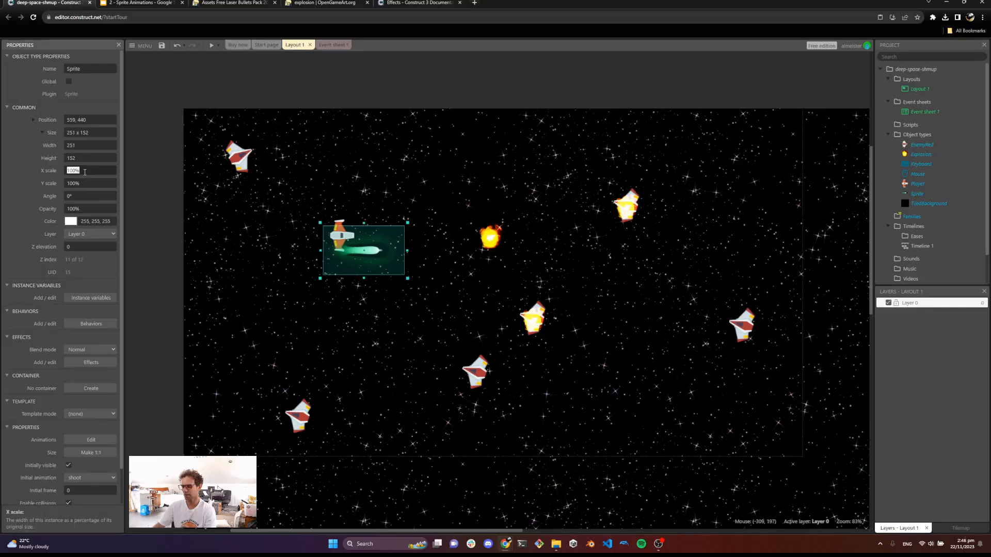
{"action": "type", "text": "50"}
{"action": "key", "text": "Tab"}
{"action": "type", "text": "50"}
{"action": "key", "text": "Return"}
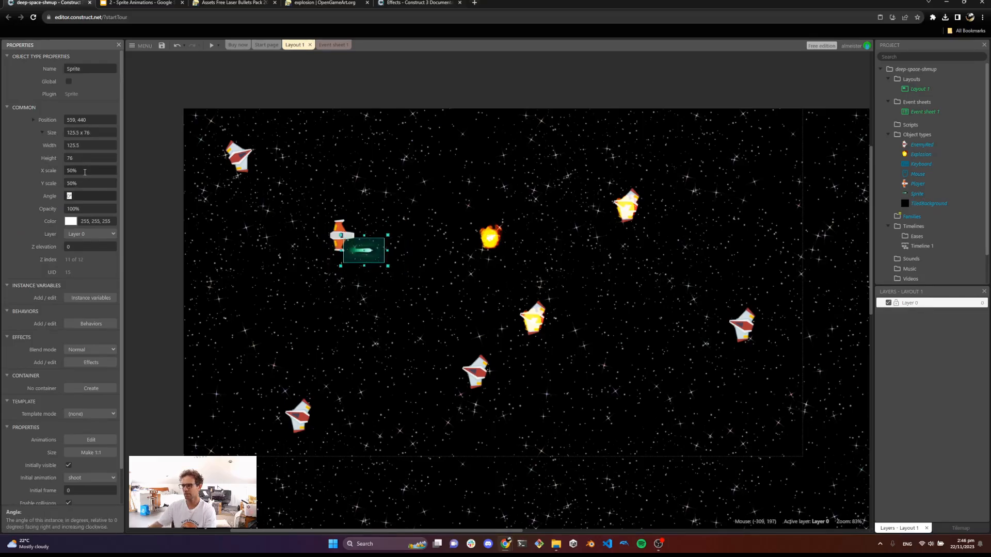
{"action": "left_click", "coordinate": [276, 343]}
{"action": "left_click_drag", "start_coordinate": [355, 255], "coordinate": [350, 253]}
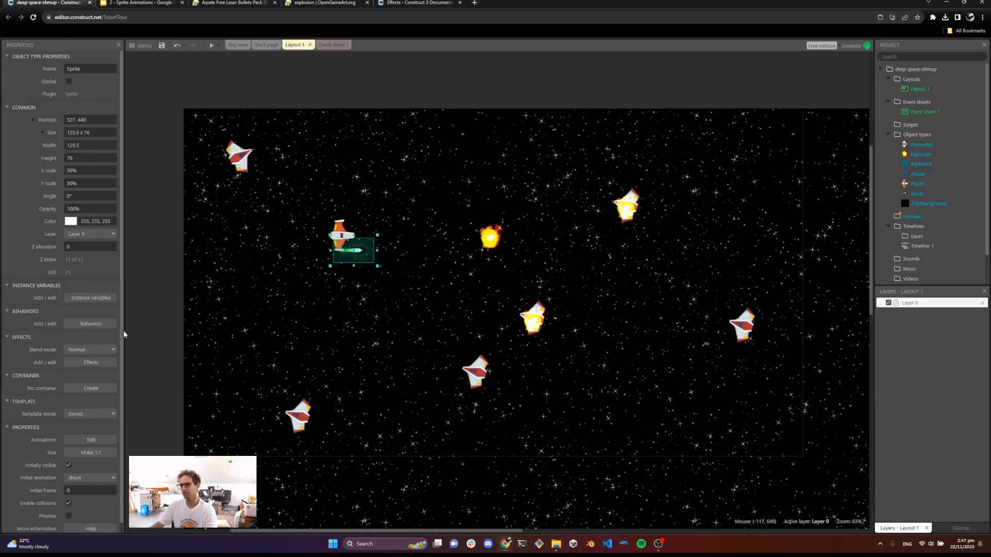
- Add the Bullet behavior to the laser sprite and preview the layout to test its movement
{"action": "left_click", "coordinate": [89, 324]}
{"action": "left_click", "coordinate": [512, 336]}
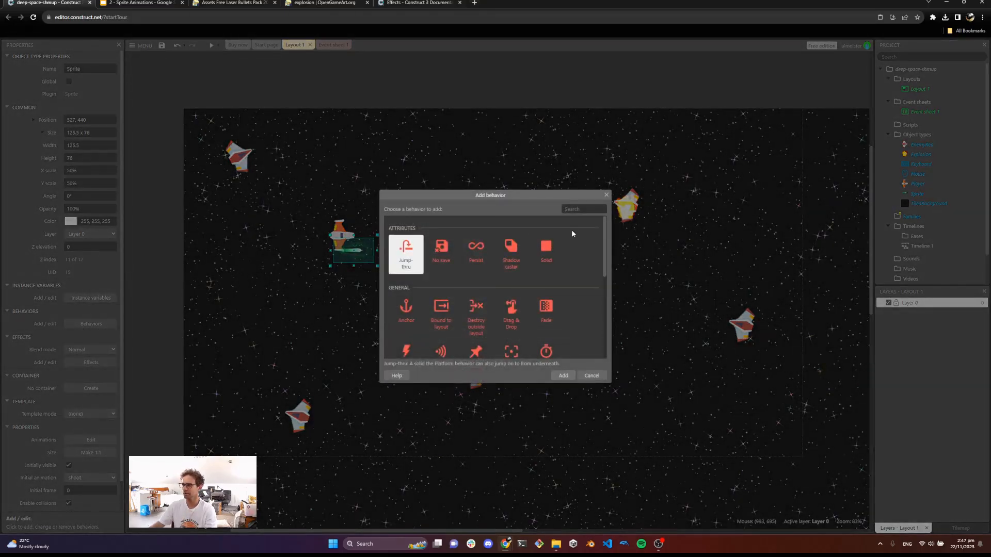
{"action": "type", "text": "bul"}
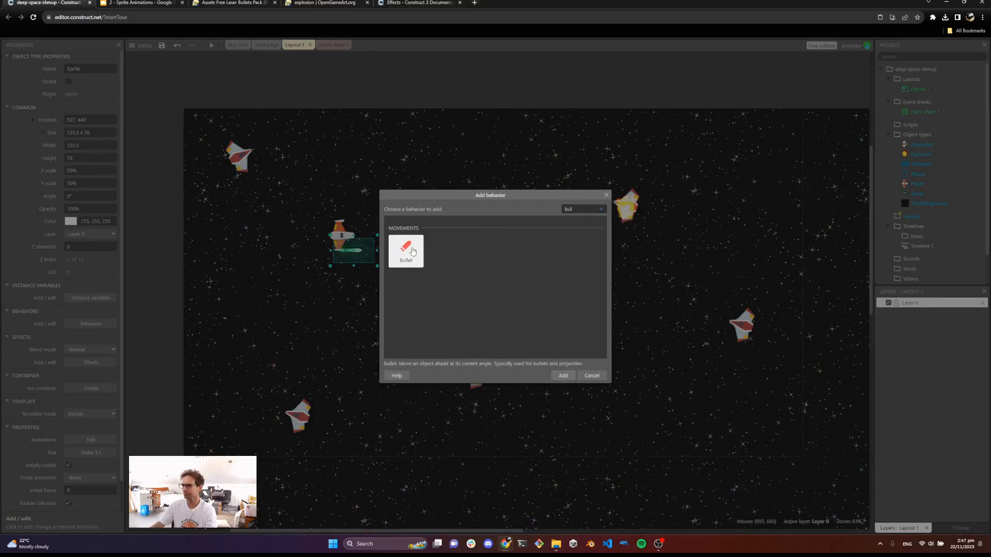
{"action": "double_click", "coordinate": [408, 258]}
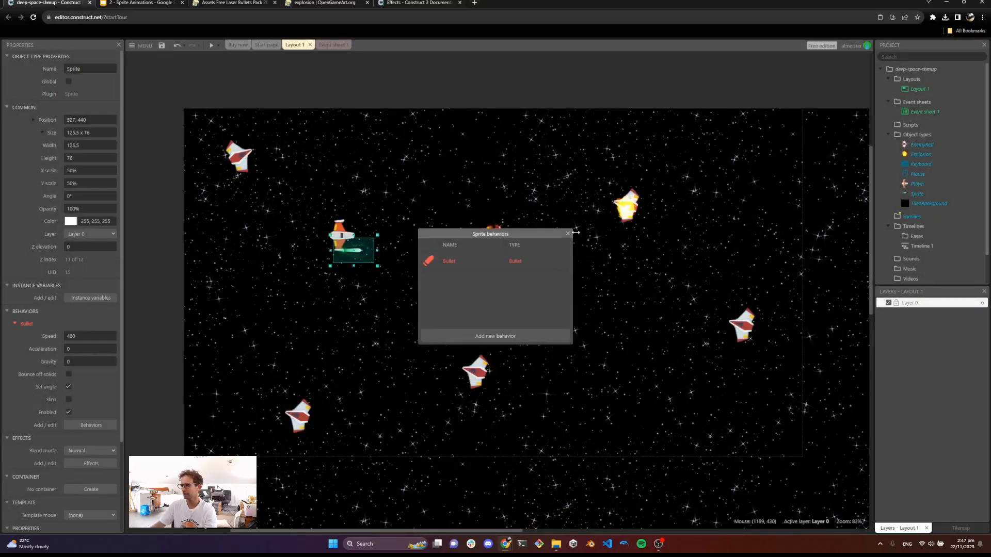
{"action": "left_click", "coordinate": [567, 234]}
{"action": "left_click", "coordinate": [211, 45]}
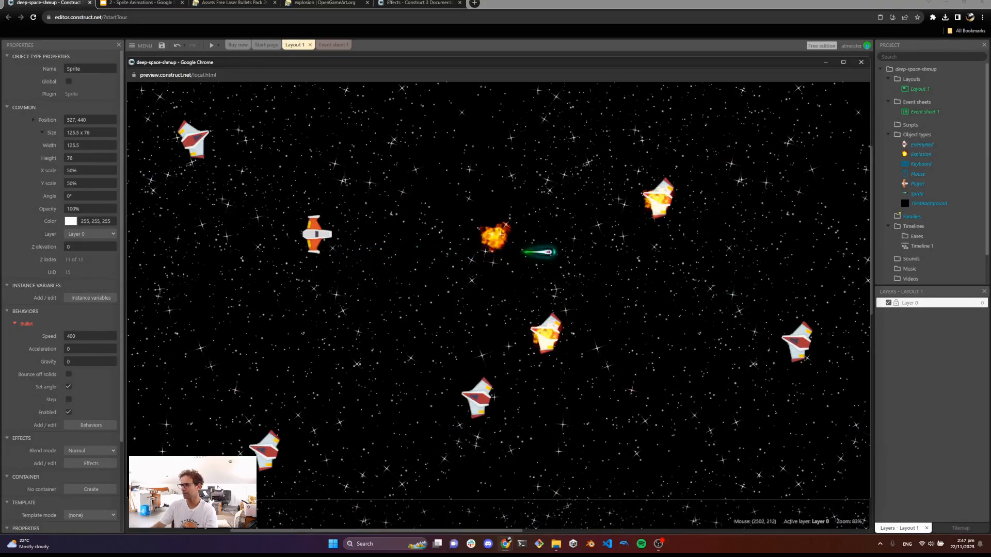
{"action": "left_click", "coordinate": [862, 63]}
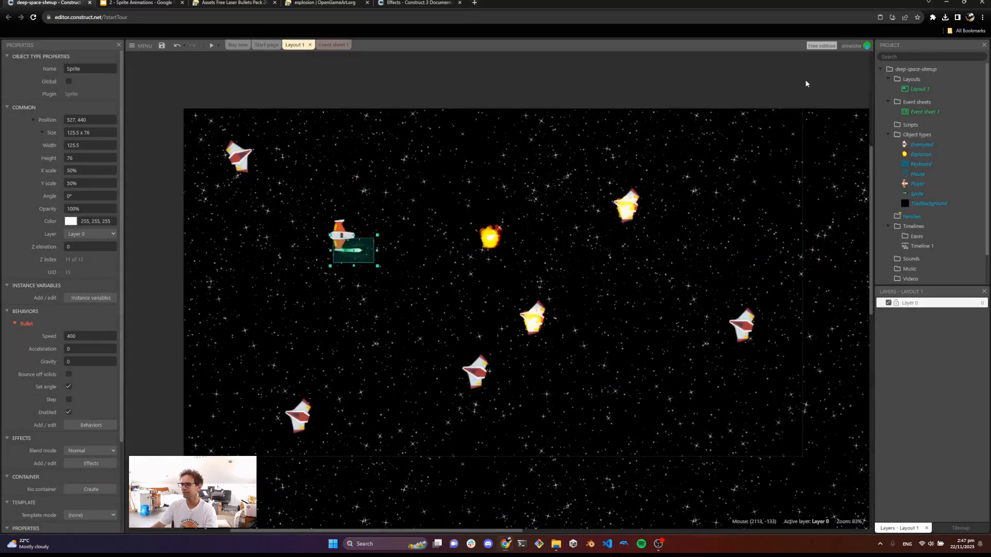
- Set the laser sprite's Bullet speed to 900 and preview the layout to test it
{"action": "left_click", "coordinate": [79, 337]}
{"action": "type", "text": "9"}
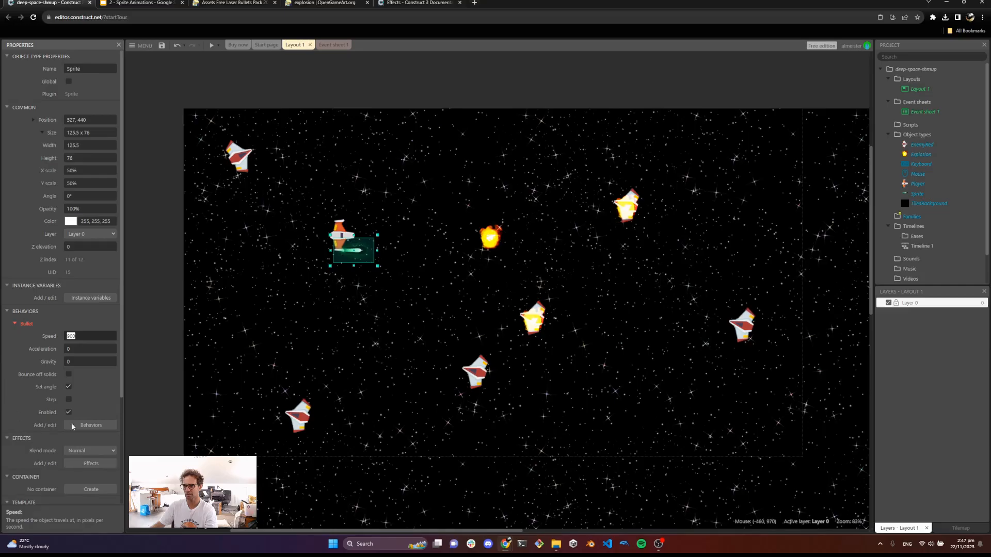
{"action": "left_click", "coordinate": [211, 46]}
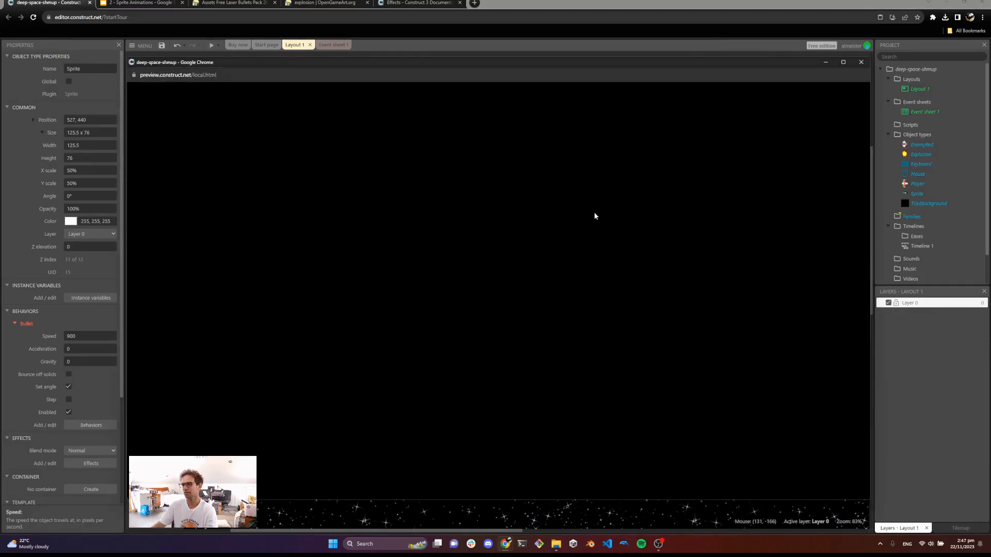
{"action": "left_click", "coordinate": [861, 62]}
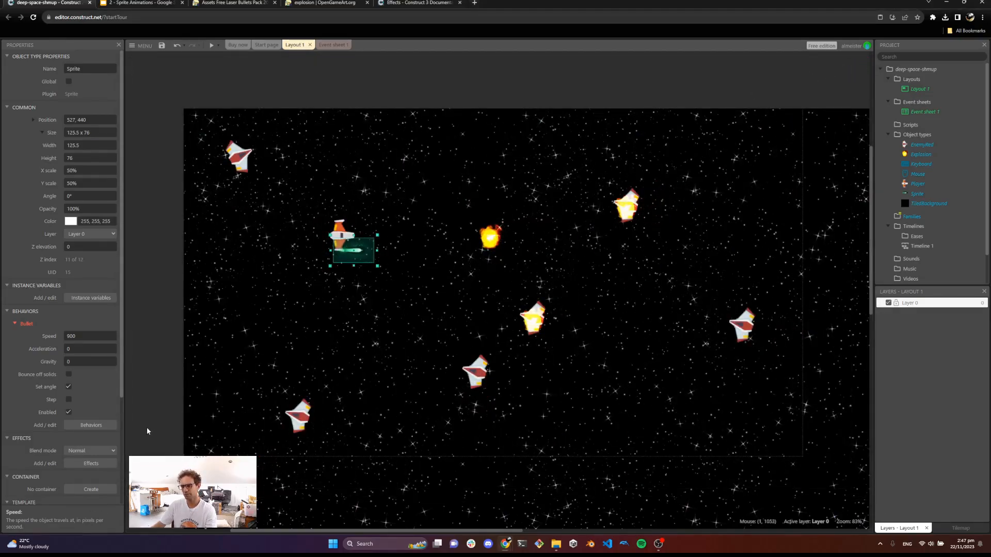
- Add the Destroy outside layout behavior to the laser sprite and close its behaviors list
{"action": "left_click", "coordinate": [91, 425]}
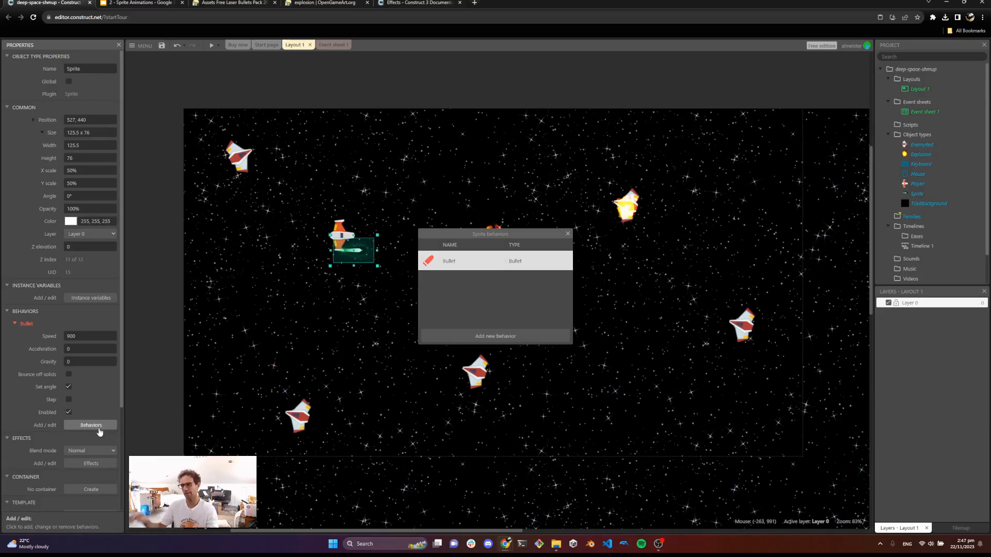
{"action": "left_click", "coordinate": [472, 337]}
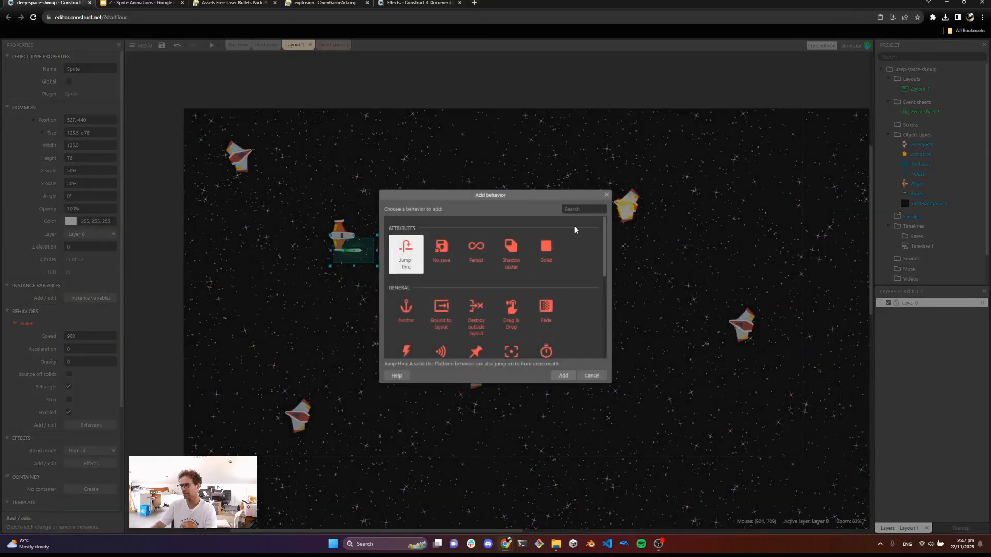
{"action": "type", "text": "des"}
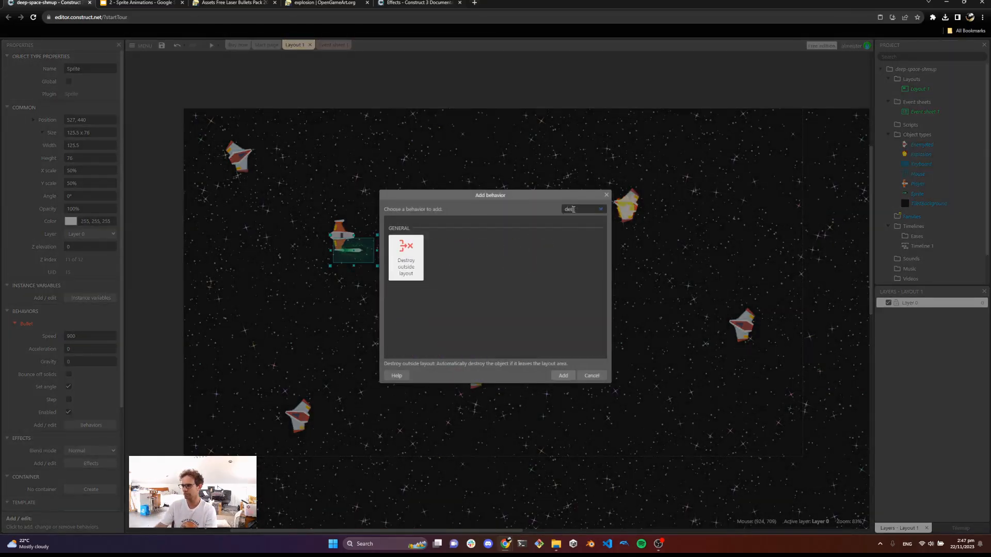
{"action": "double_click", "coordinate": [409, 255]}
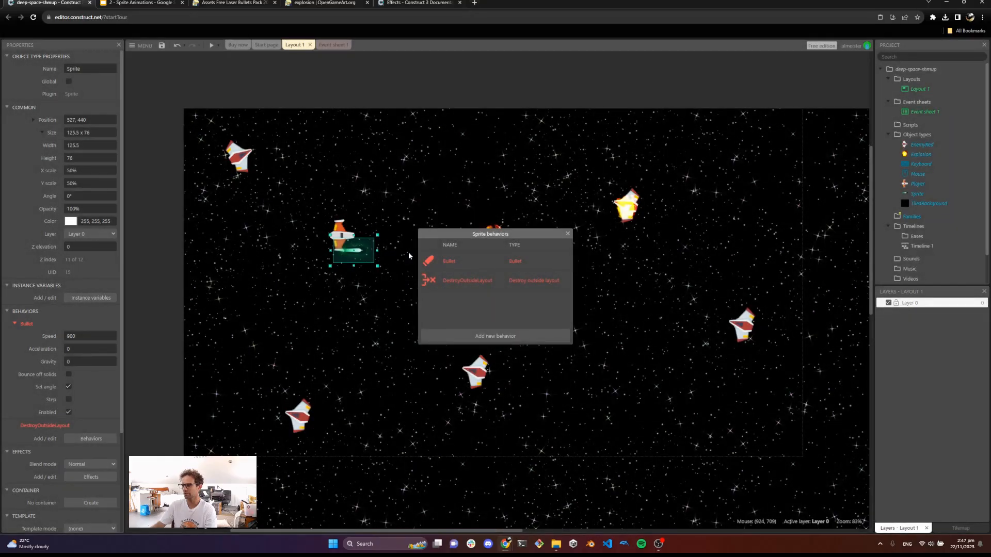
{"action": "key", "text": "Escape"}
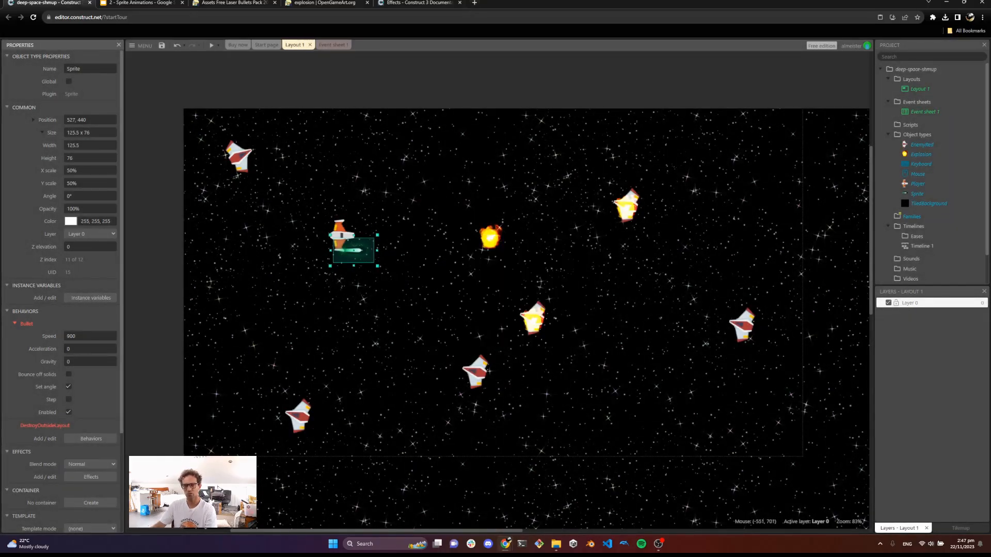
- Preview the layout twice to watch the laser fly off from the player's ship
{"action": "left_click", "coordinate": [211, 45]}
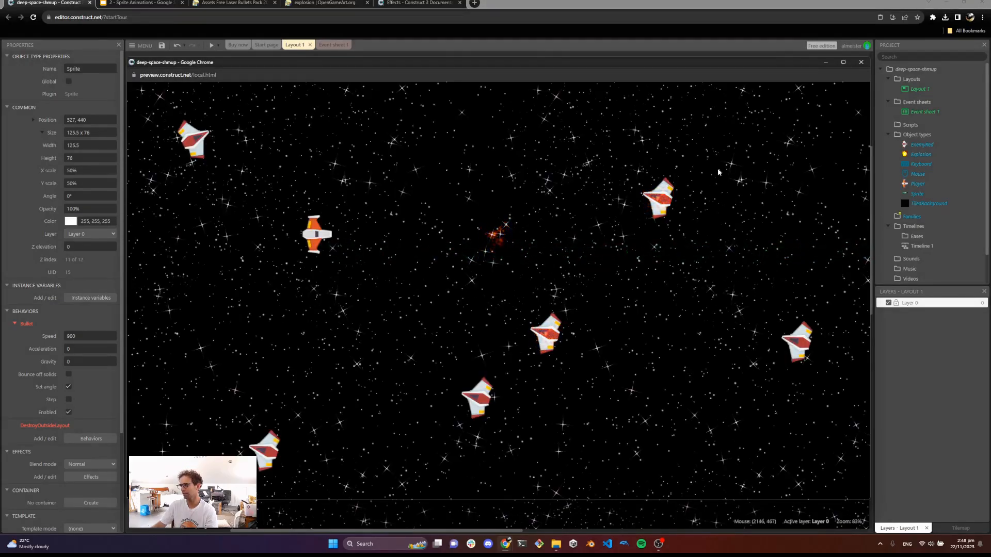
{"action": "left_click", "coordinate": [861, 62]}
{"action": "scroll", "coordinate": [31, 367], "scroll_direction": "down", "scroll_amount": 1}
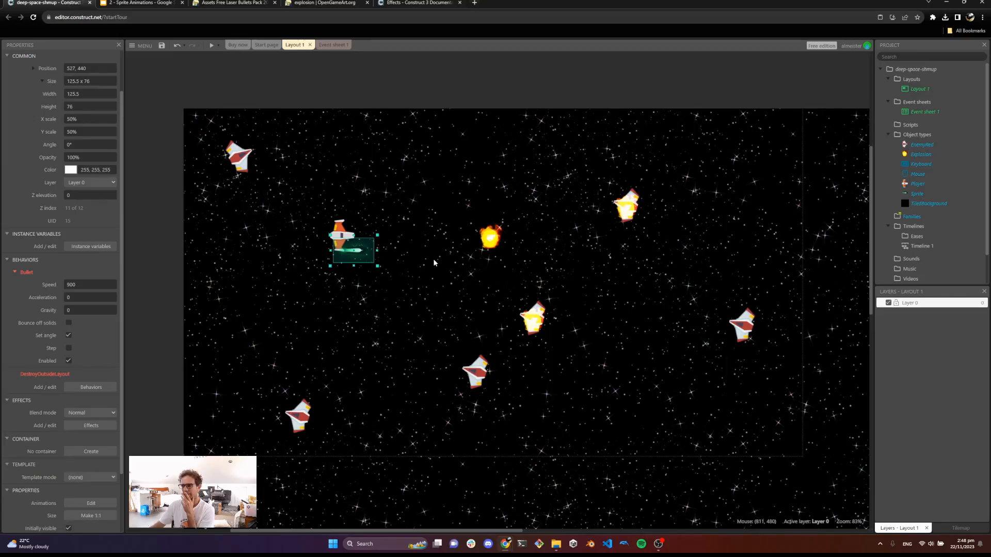
{"action": "left_click", "coordinate": [386, 259]}
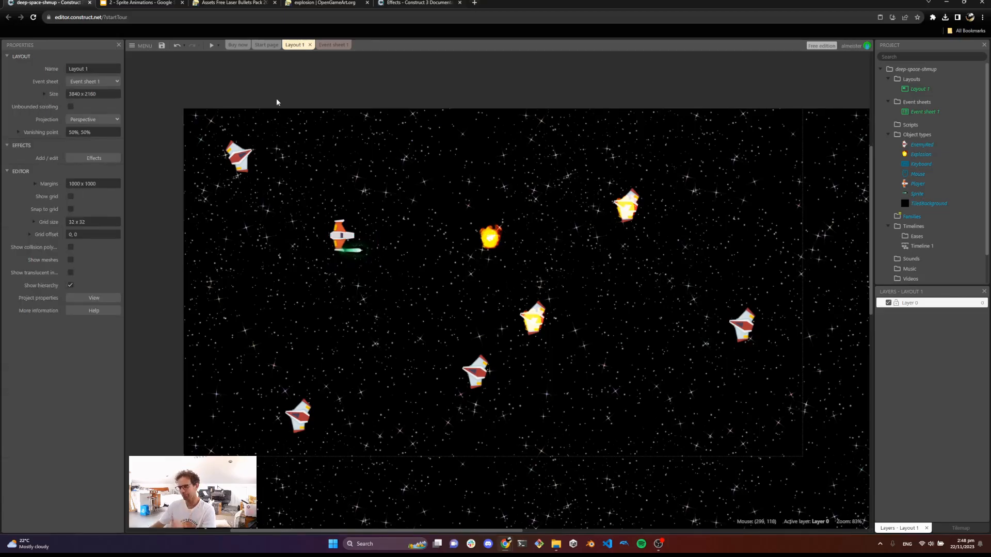
{"action": "left_click", "coordinate": [212, 45]}
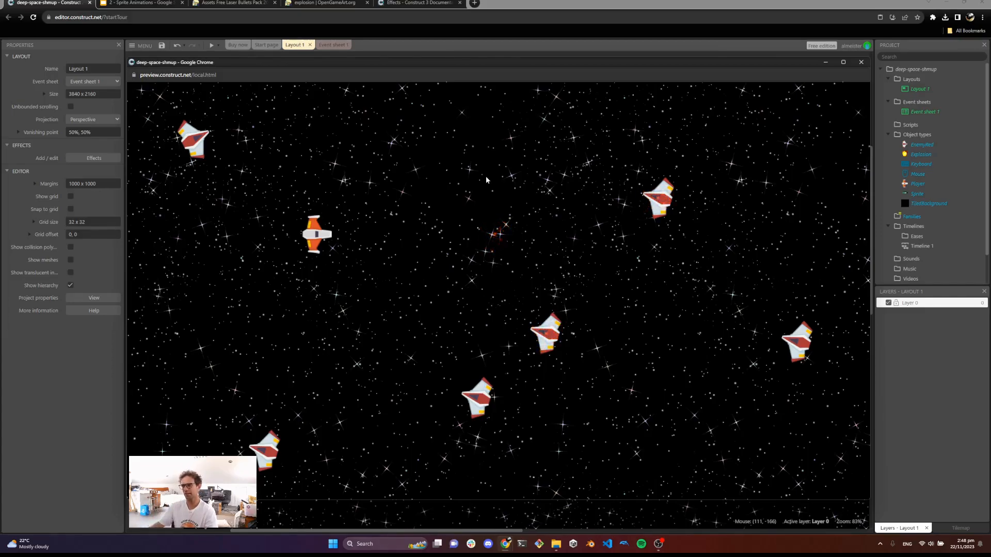
{"action": "left_click", "coordinate": [861, 62]}
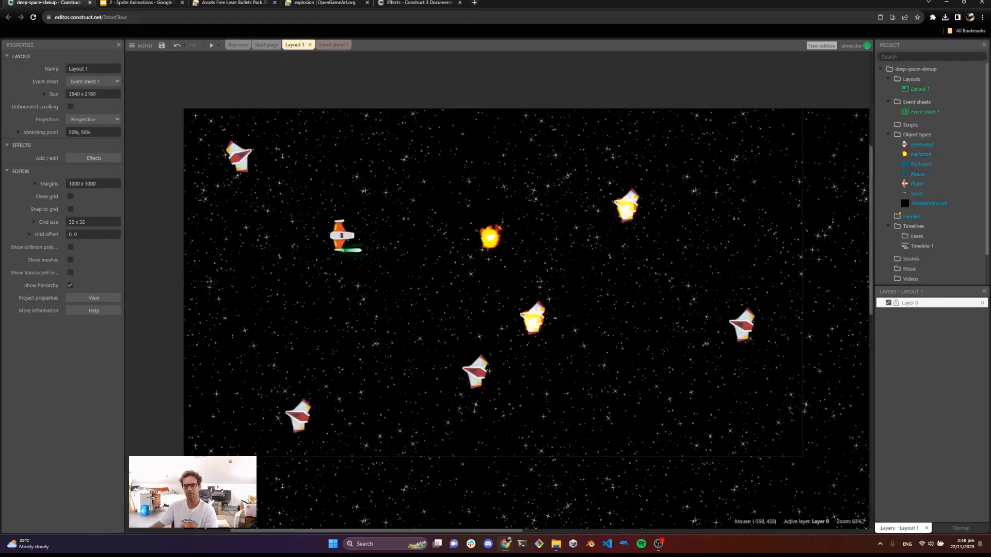
- Create an event in Event sheet 1 with the Keyboard condition On key pressed, using Space as the key
{"action": "left_click", "coordinate": [353, 253]}
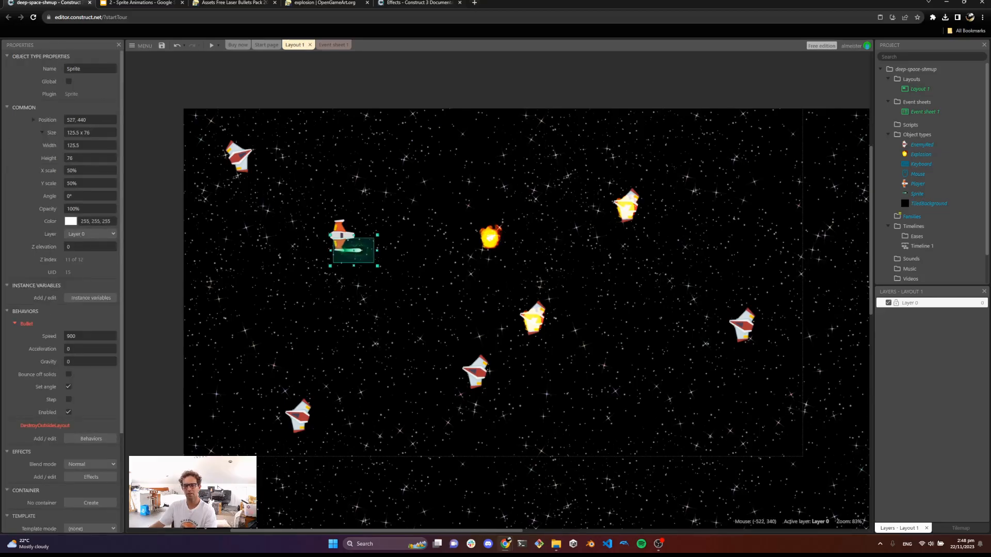
{"action": "left_click", "coordinate": [334, 45]}
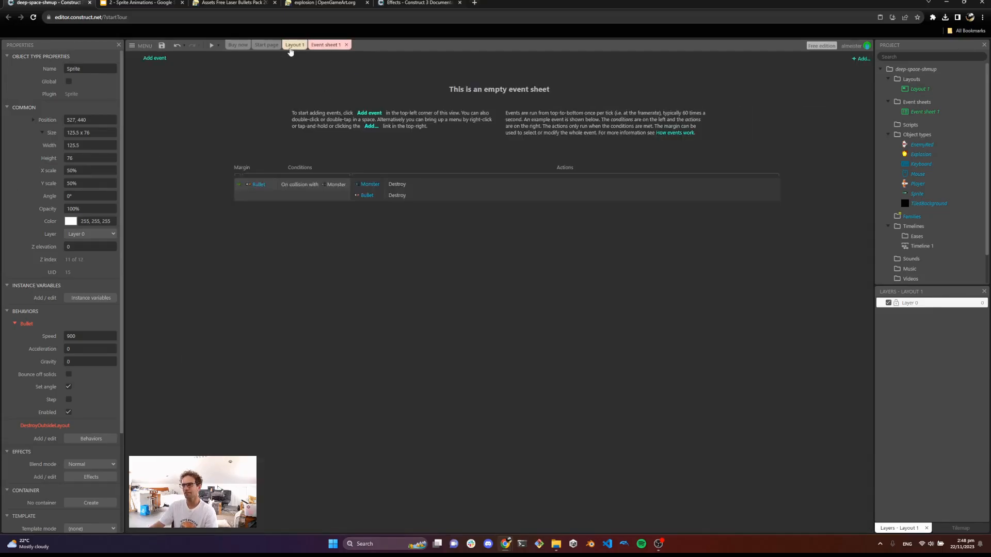
{"action": "left_click", "coordinate": [156, 59]}
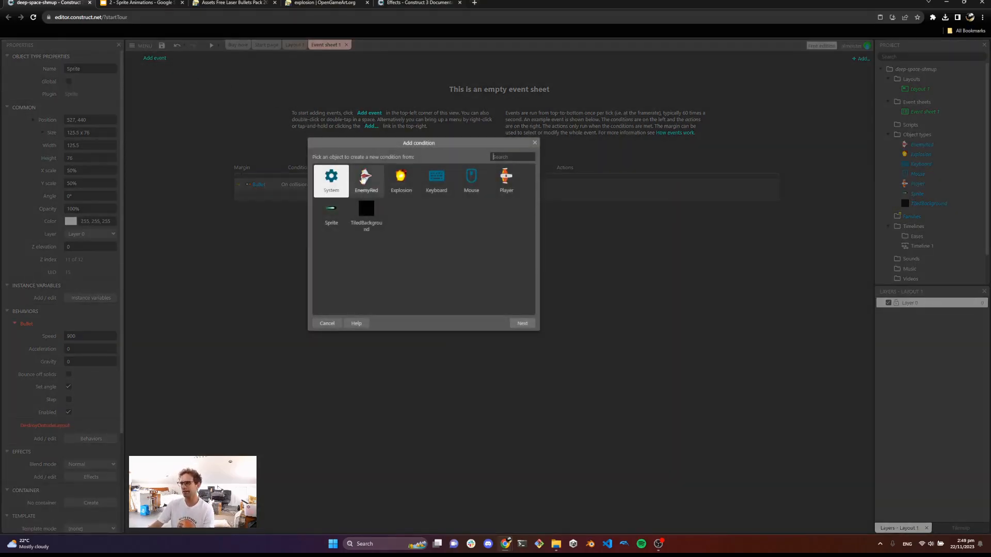
{"action": "left_click", "coordinate": [437, 187]}
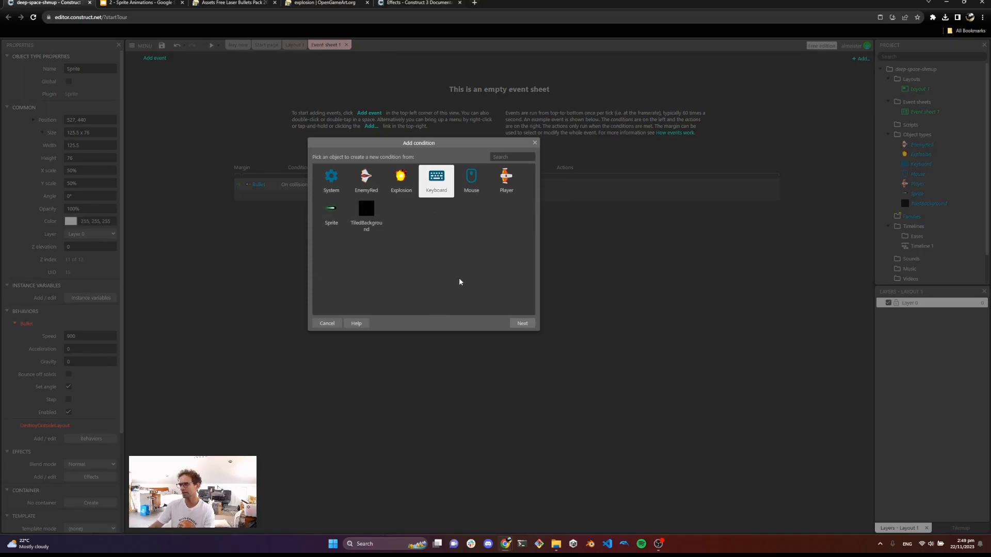
{"action": "left_click", "coordinate": [523, 324]}
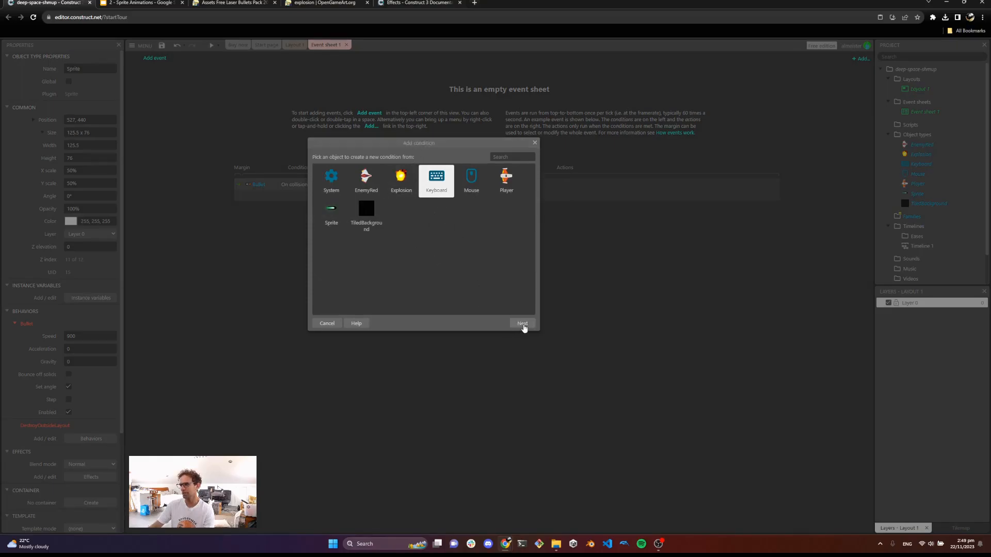
{"action": "left_click", "coordinate": [437, 258]}
{"action": "left_click", "coordinate": [522, 324]}
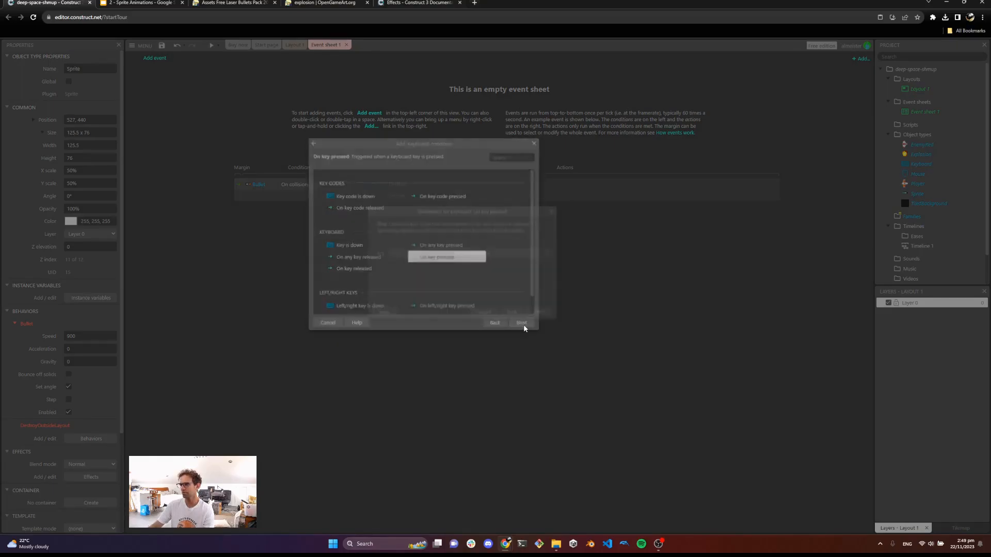
{"action": "left_click", "coordinate": [466, 254]}
{"action": "key", "text": "space"}
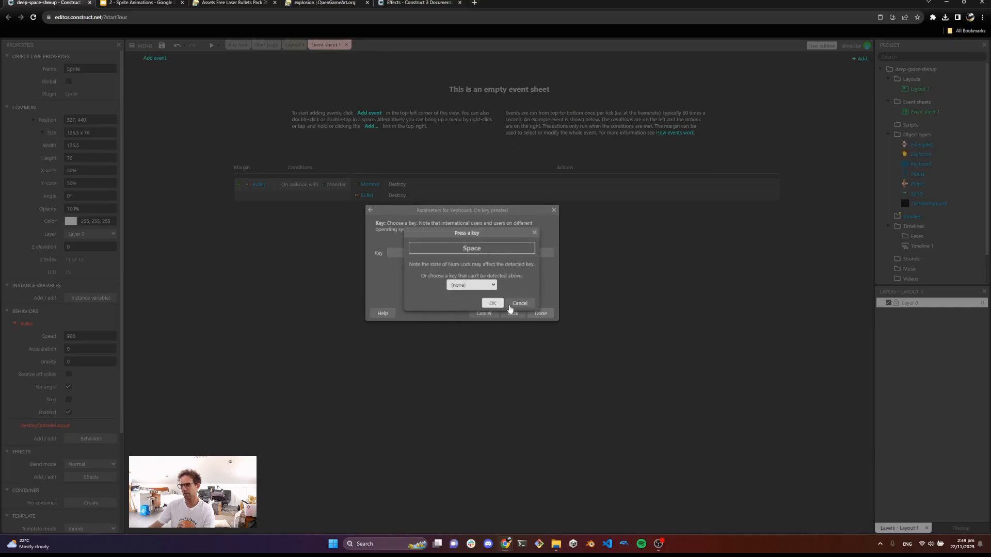
{"action": "left_click", "coordinate": [492, 304]}
{"action": "left_click", "coordinate": [540, 314]}
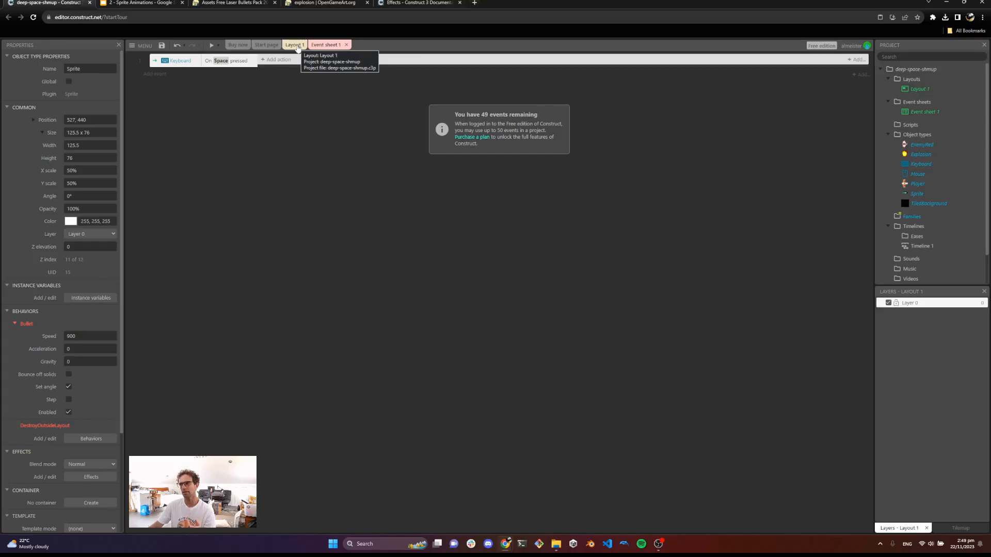
- In Layout 1, disable the laser sprite's Bullet behavior and initial visibility, and preview the layout
{"action": "left_click", "coordinate": [298, 48]}
{"action": "scroll", "coordinate": [71, 354], "scroll_direction": "down", "scroll_amount": 2}
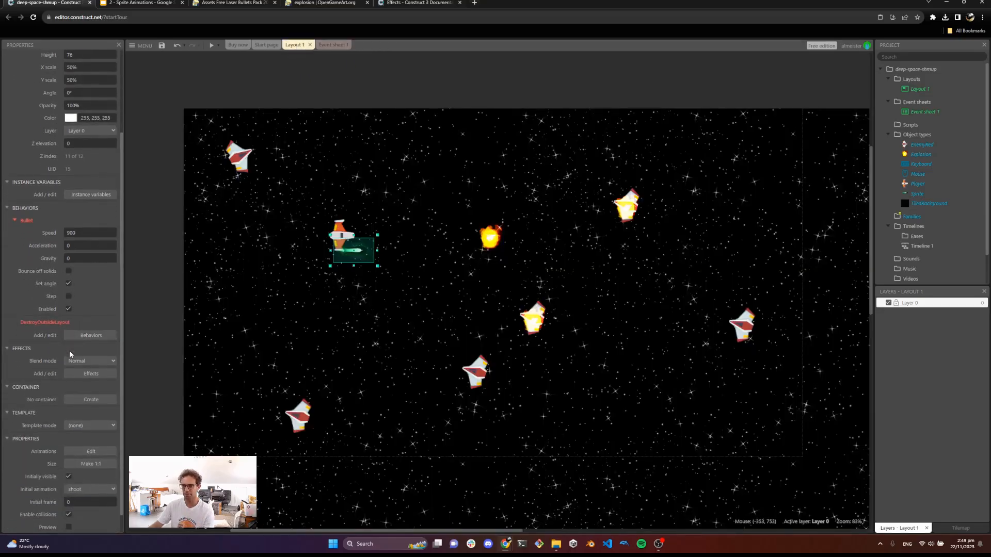
{"action": "left_click", "coordinate": [69, 310]}
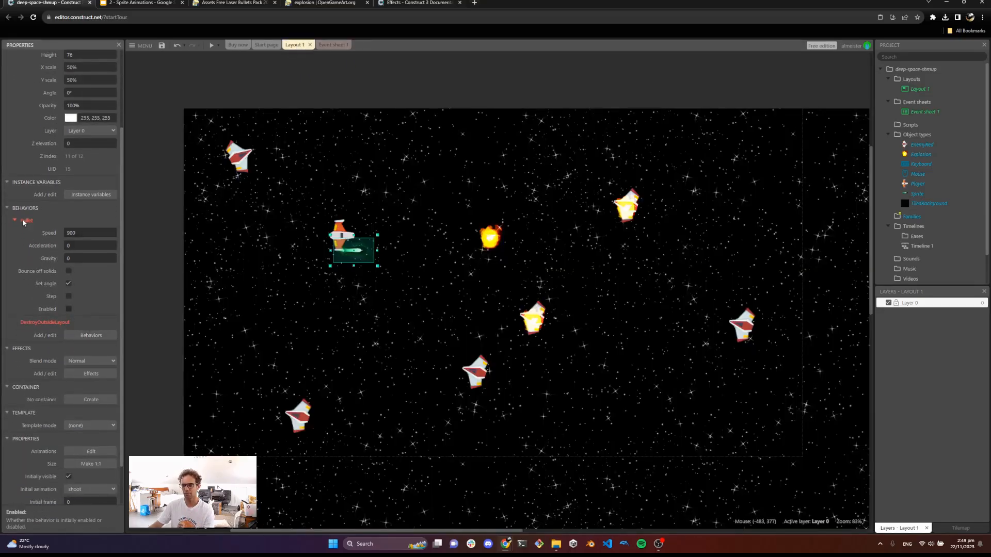
{"action": "scroll", "coordinate": [44, 336], "scroll_direction": "down", "scroll_amount": 1}
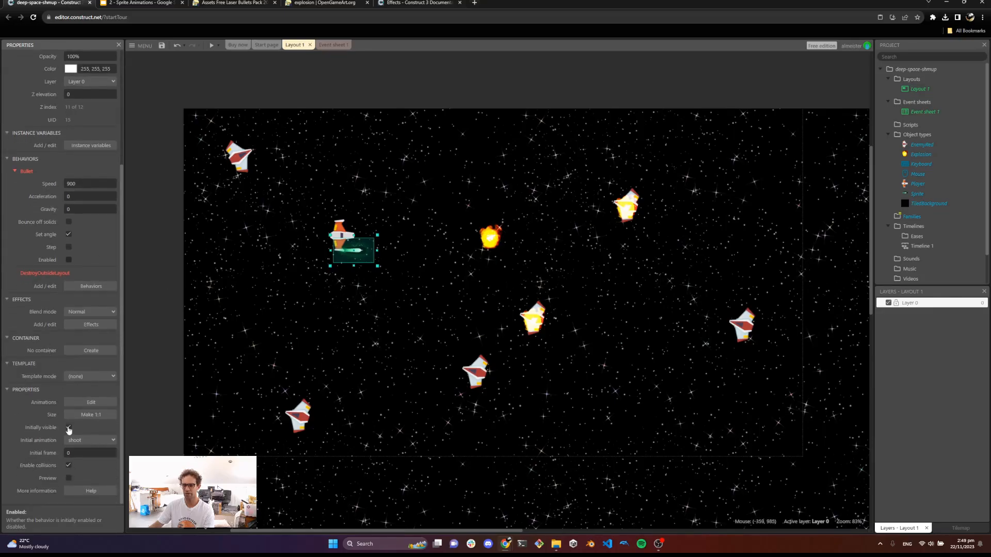
{"action": "left_click", "coordinate": [69, 428]}
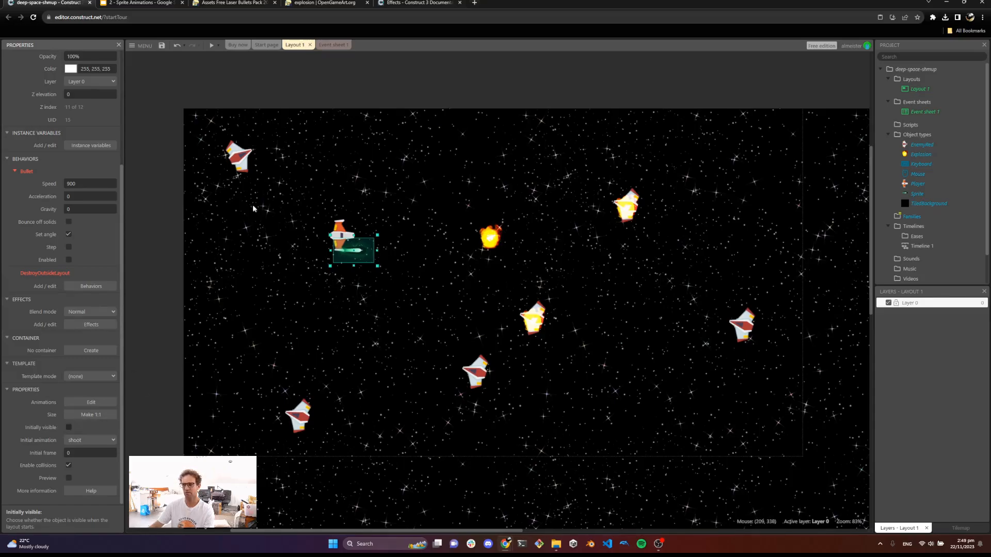
{"action": "left_click", "coordinate": [212, 46]}
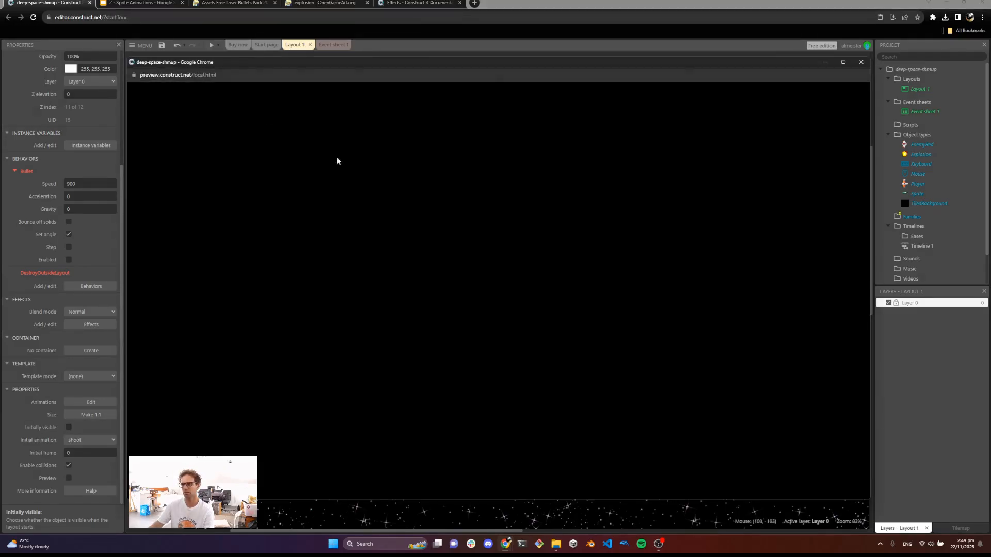
{"action": "left_click", "coordinate": [861, 62]}
{"action": "left_click", "coordinate": [330, 45]}
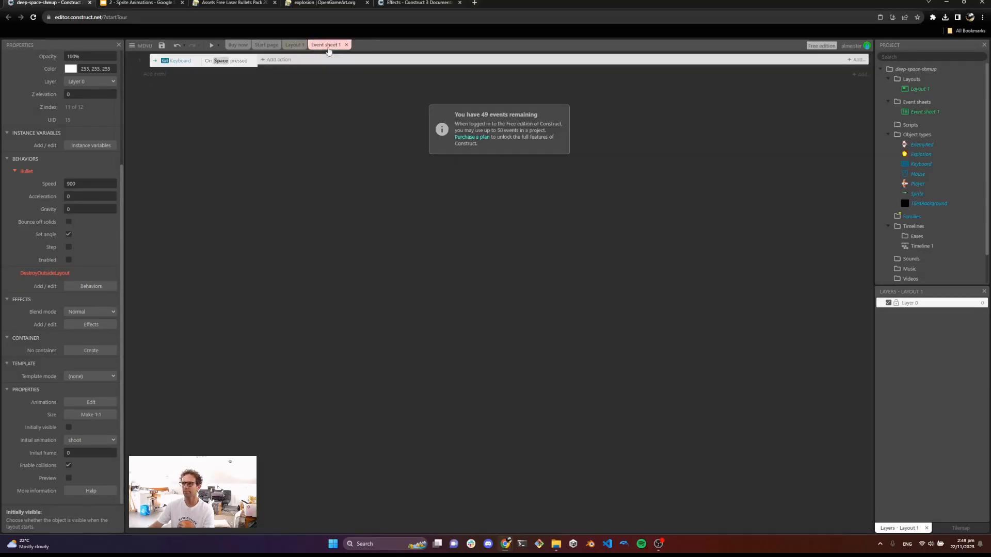
{"action": "left_click", "coordinate": [279, 60]}
{"action": "double_click", "coordinate": [505, 183]}
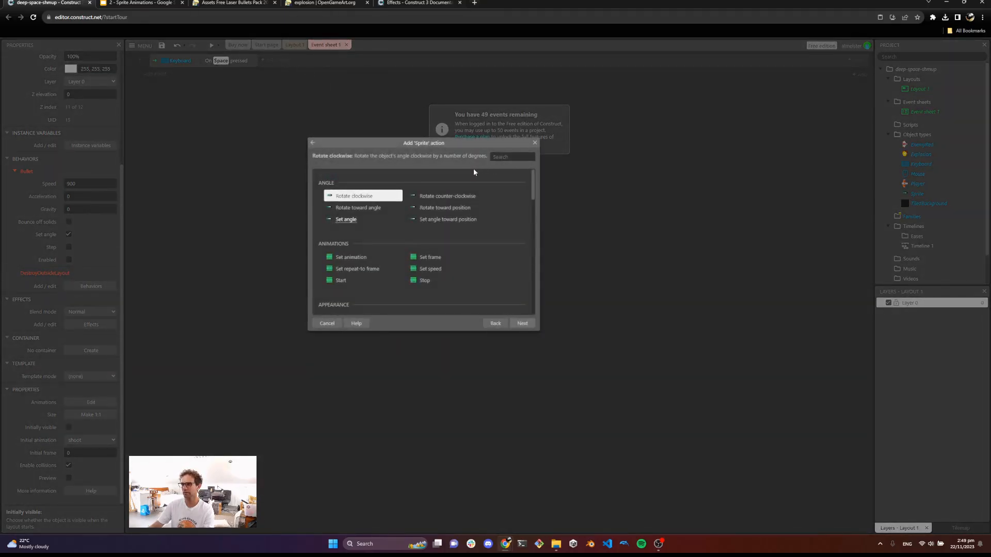
{"action": "left_click", "coordinate": [326, 323]}
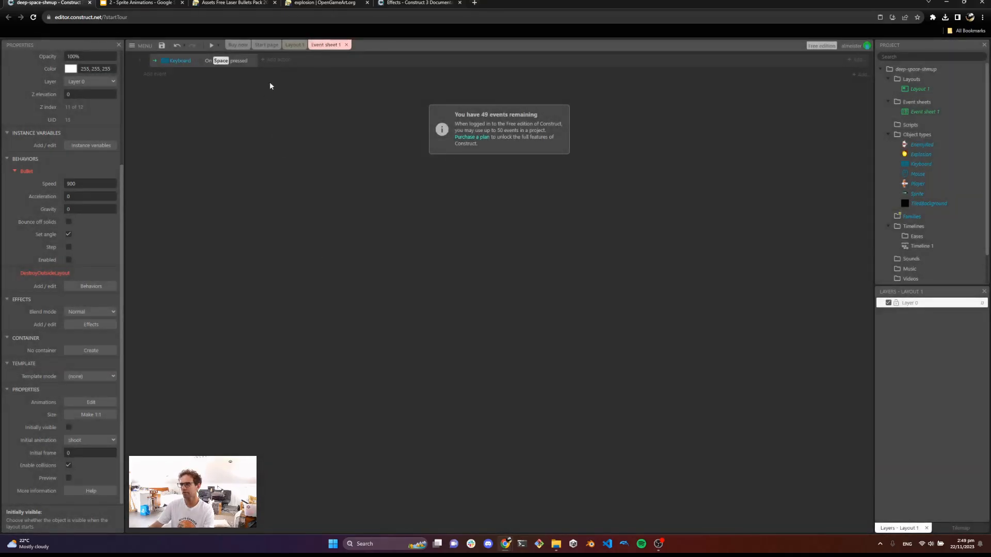
- Return to Layout 1 and rename the laser's Sprite object type to Laser
{"action": "left_click", "coordinate": [293, 45]}
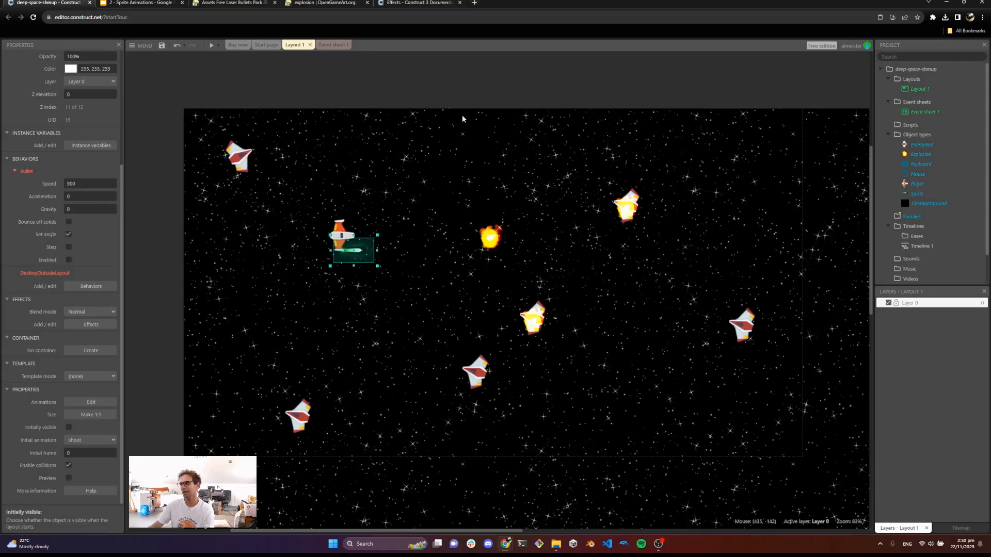
{"action": "left_click", "coordinate": [920, 195]}
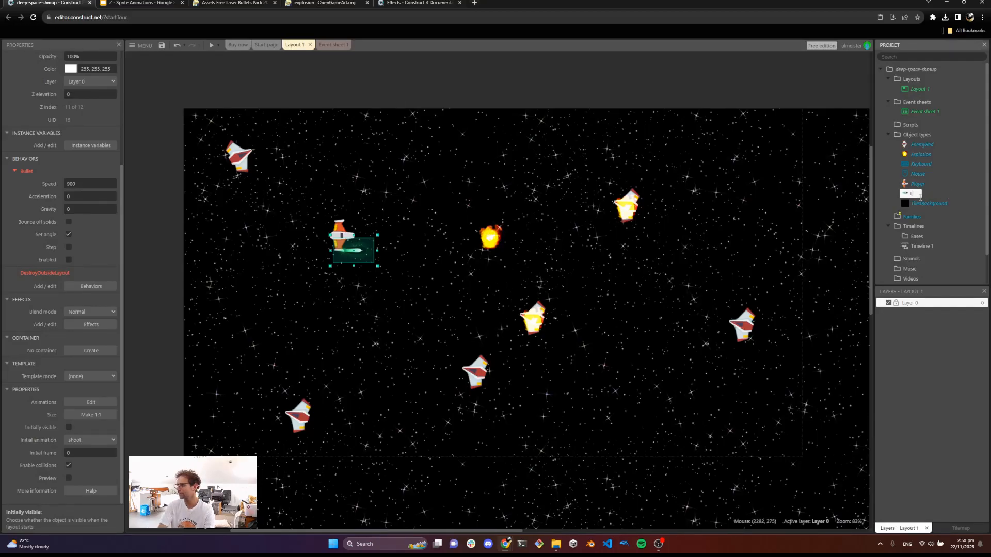
{"action": "type", "text": "Laser"}
{"action": "key", "text": "Return"}
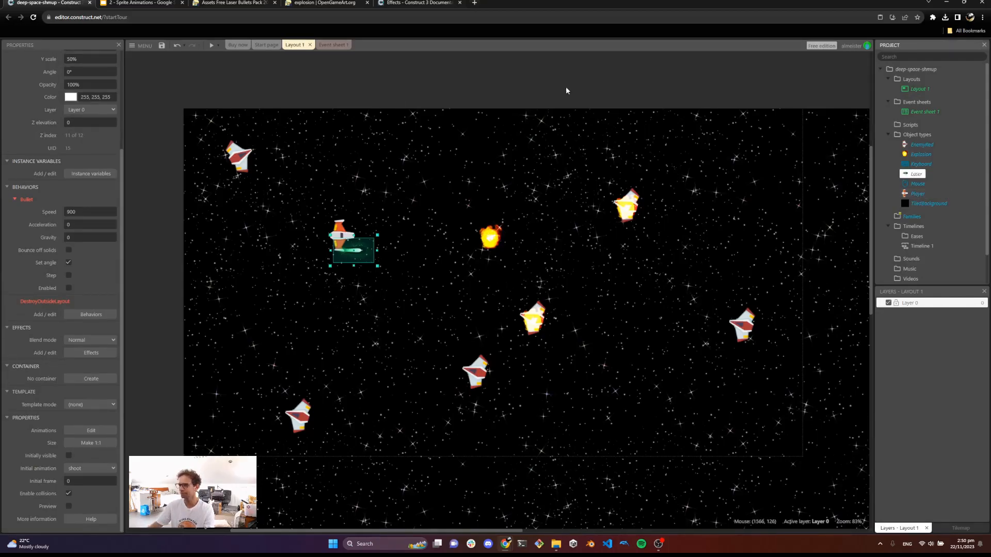
- In Event sheet 1, add a Laser action Set visible to the Space key event, with Visibility set to Visible
{"action": "left_click", "coordinate": [327, 45]}
{"action": "left_click", "coordinate": [278, 61]}
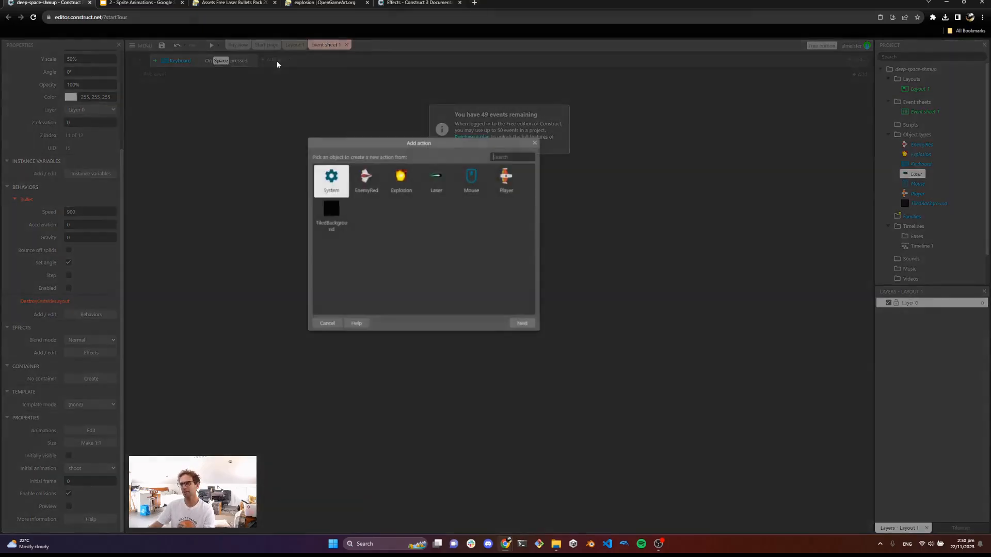
{"action": "double_click", "coordinate": [438, 178]}
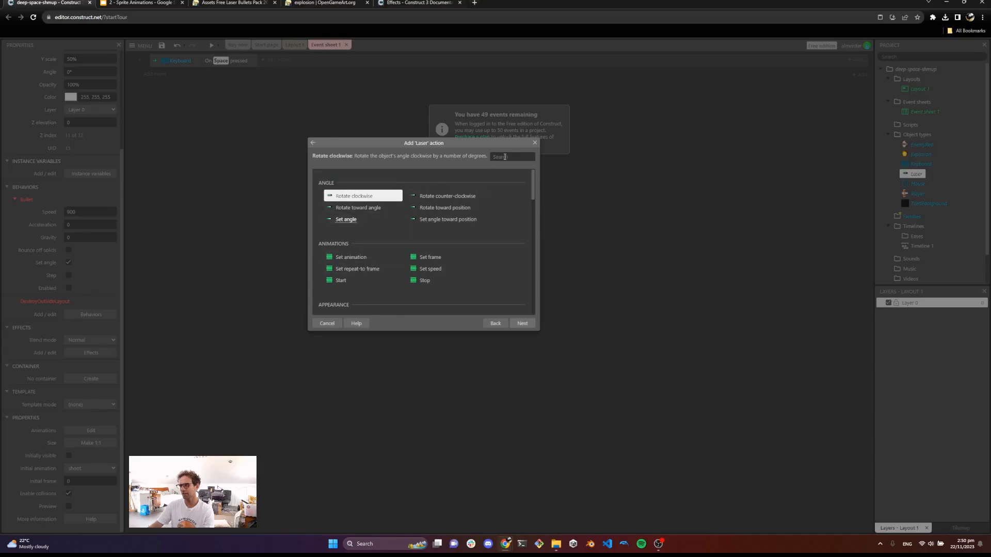
{"action": "type", "text": "vis"}
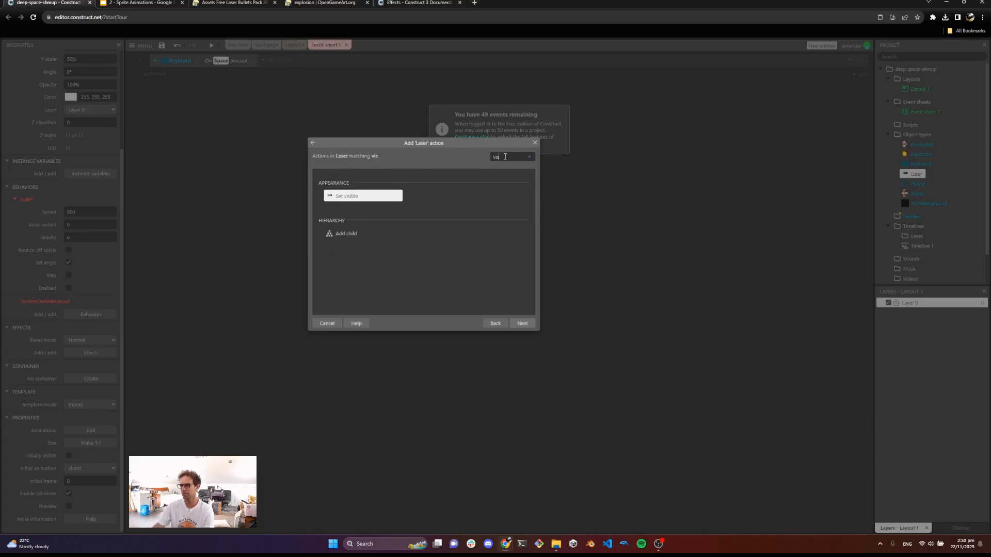
{"action": "double_click", "coordinate": [344, 196]}
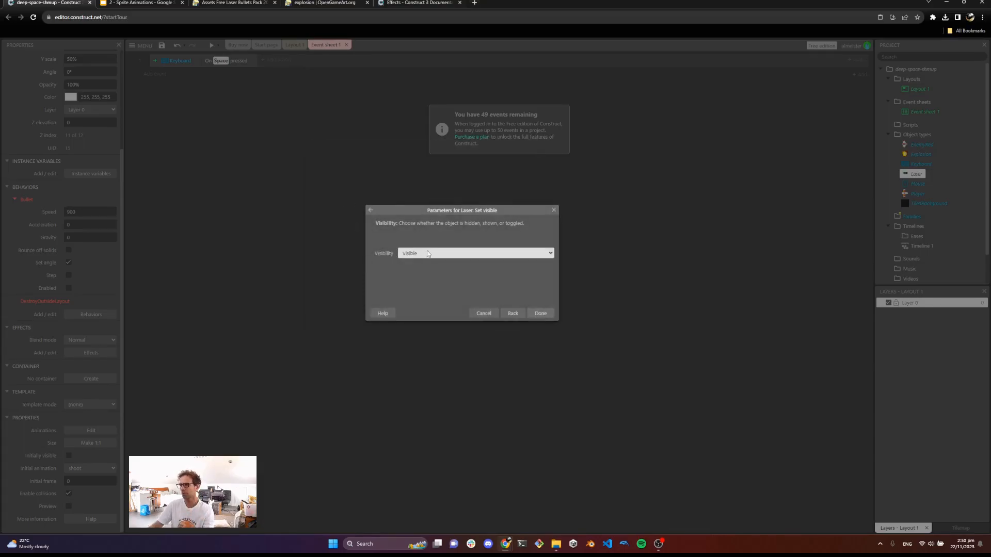
{"action": "left_click", "coordinate": [540, 313]}
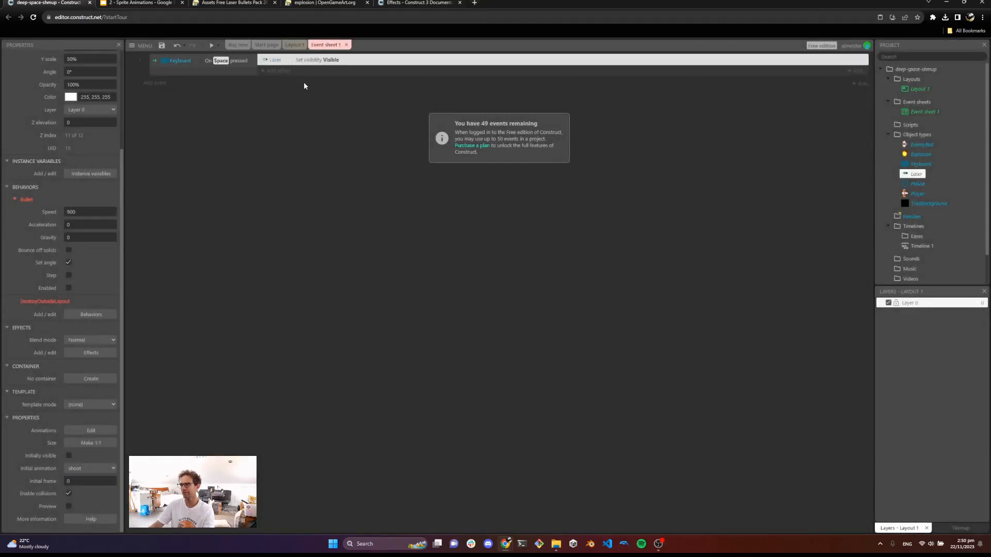
- Add a Laser action to the Space key event that sets the Bullet behavior to Enabled
{"action": "left_click", "coordinate": [280, 71]}
{"action": "double_click", "coordinate": [436, 181]}
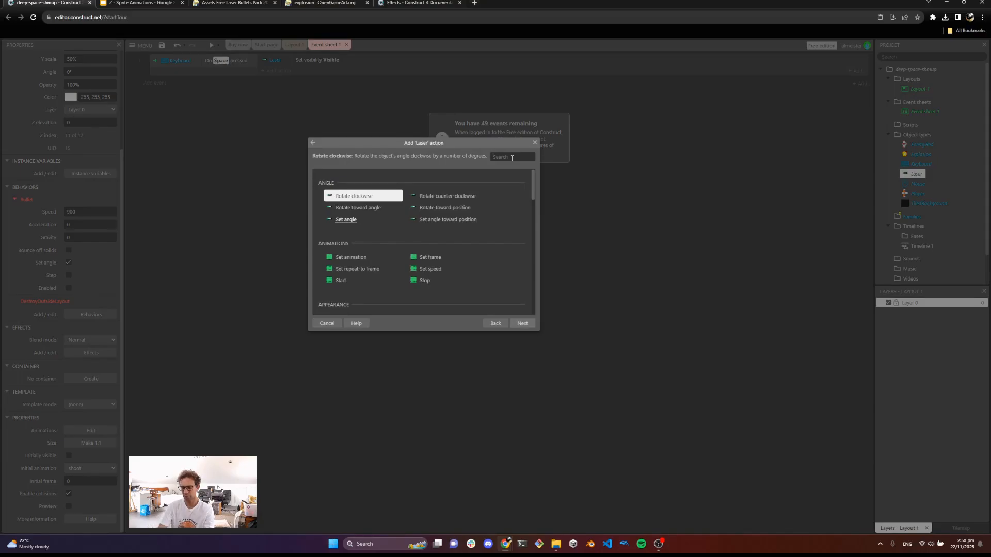
{"action": "type", "text": "bull"}
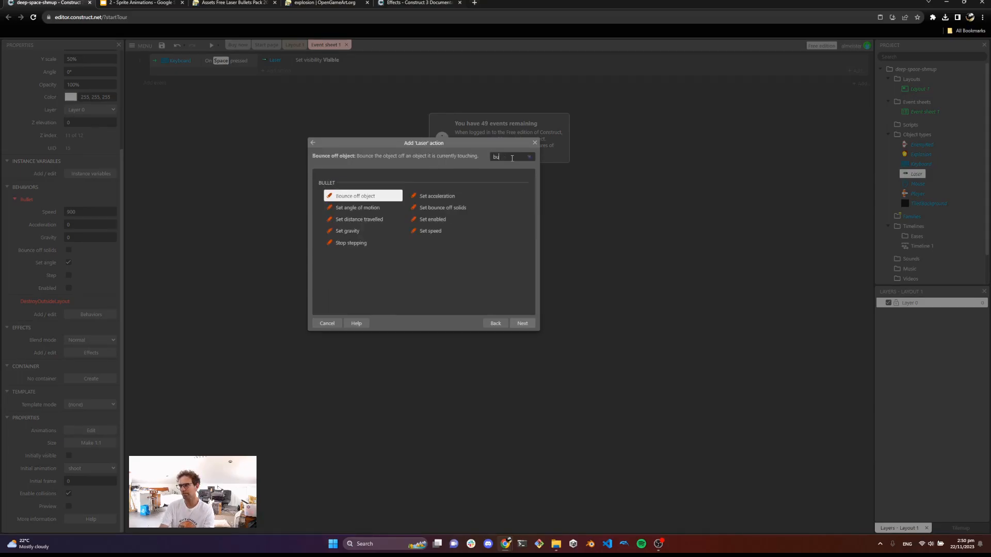
{"action": "left_click", "coordinate": [443, 219]}
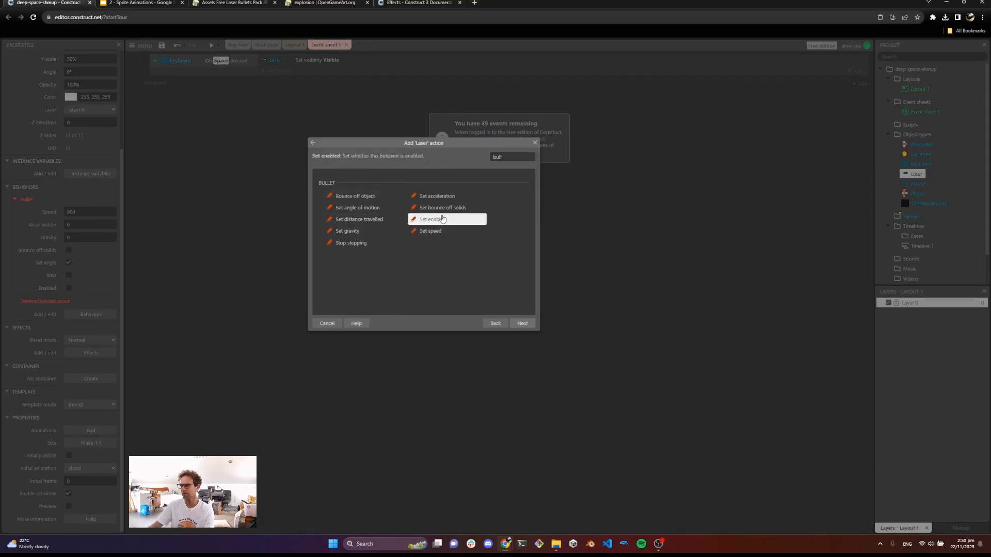
{"action": "left_click", "coordinate": [520, 323]}
{"action": "left_click", "coordinate": [440, 253]}
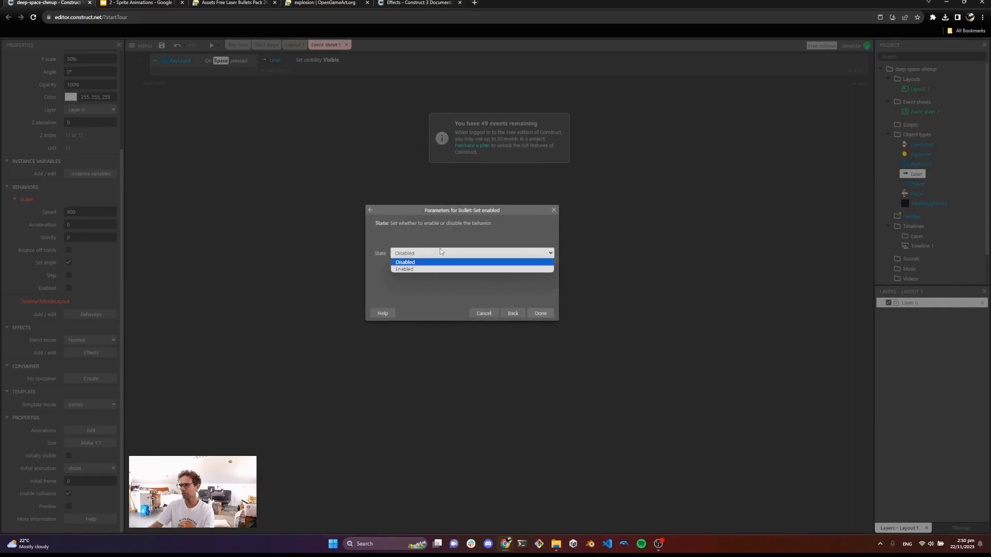
{"action": "left_click", "coordinate": [421, 268]}
{"action": "left_click", "coordinate": [538, 313]}
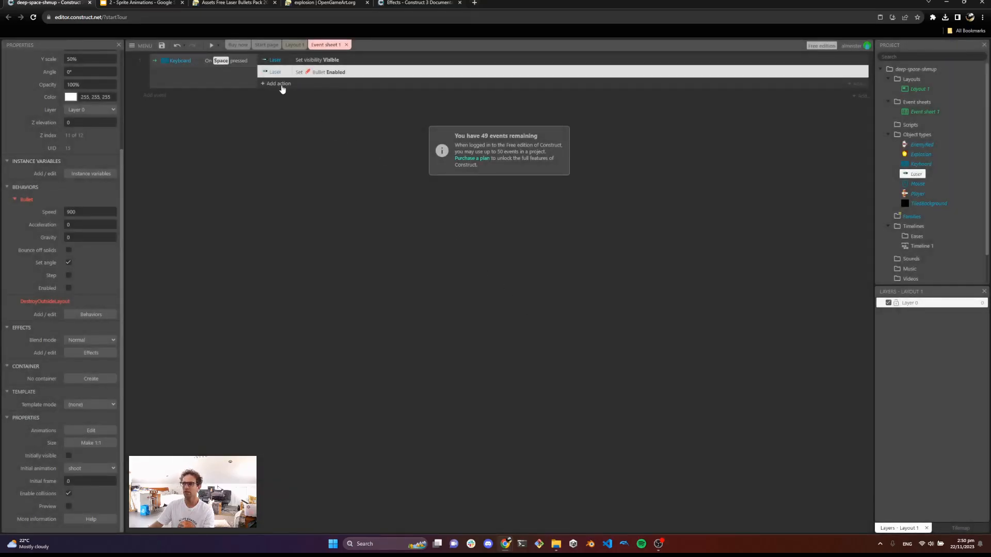
- Add a Laser action to the Space key event that starts its animation from the beginning
{"action": "left_click", "coordinate": [279, 85]}
{"action": "double_click", "coordinate": [443, 181]}
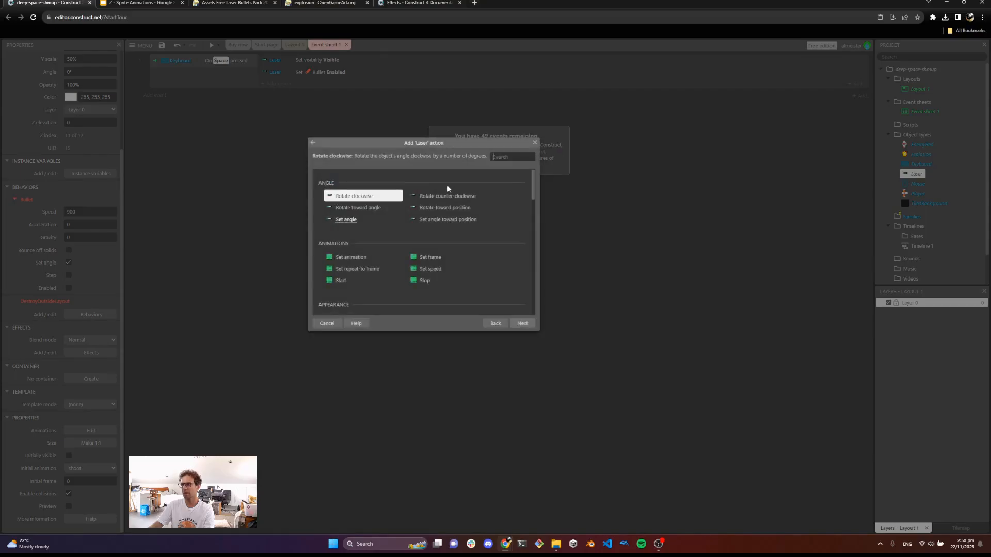
{"action": "type", "text": "anim"}
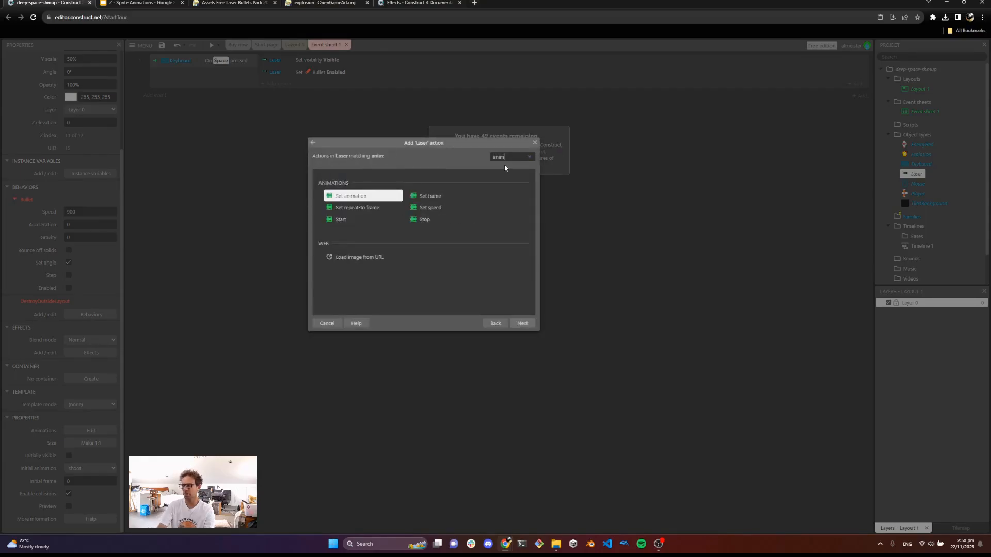
{"action": "left_click", "coordinate": [355, 220]}
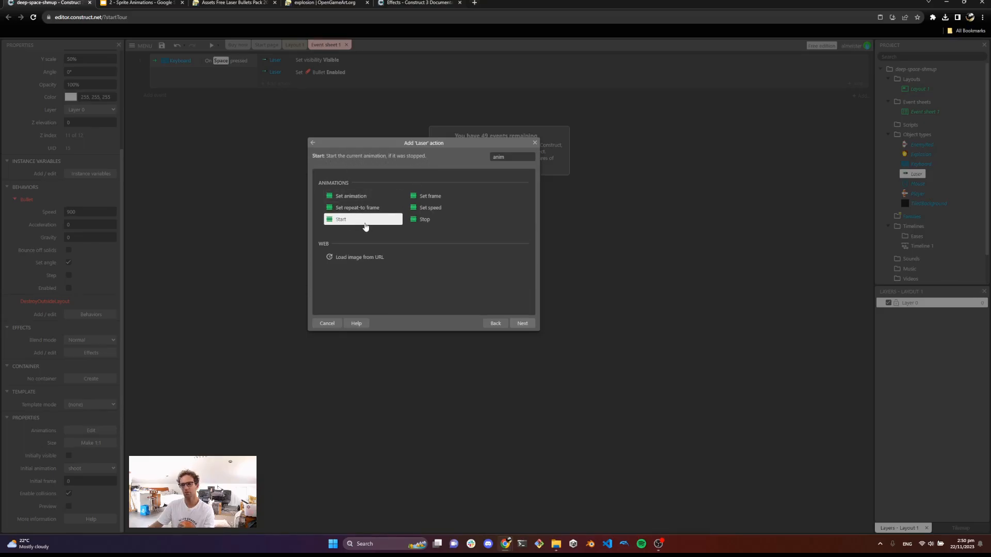
{"action": "left_click", "coordinate": [518, 324]}
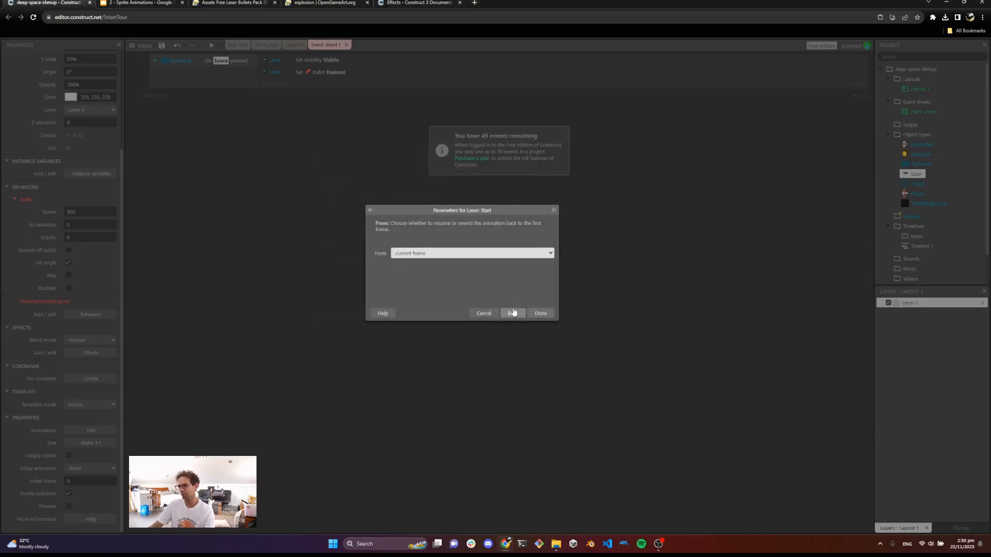
{"action": "left_click", "coordinate": [480, 254]}
{"action": "left_click", "coordinate": [442, 269]}
{"action": "left_click", "coordinate": [541, 313]}
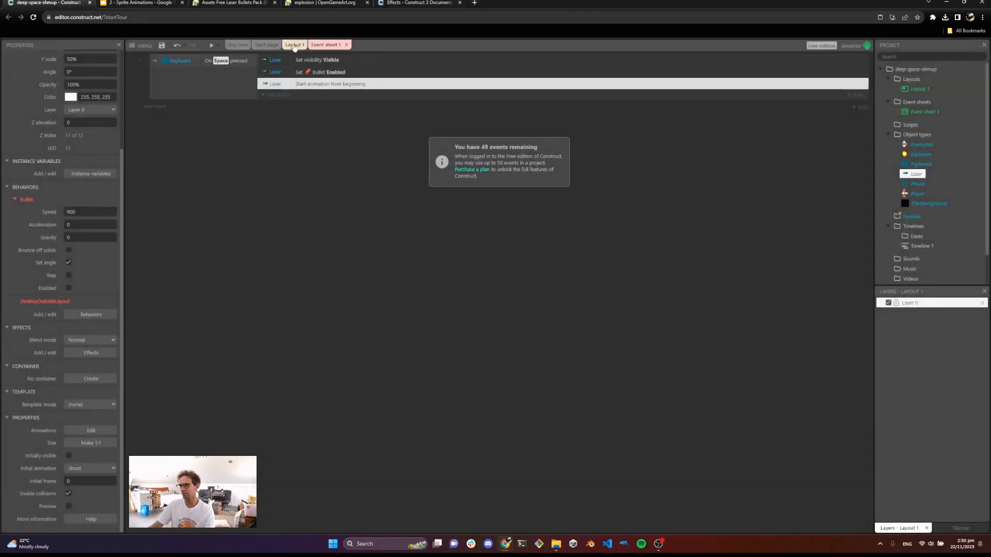
- Preview Layout 1 twice, firing the laser with Space, and close the preview each time
{"action": "left_click", "coordinate": [294, 46]}
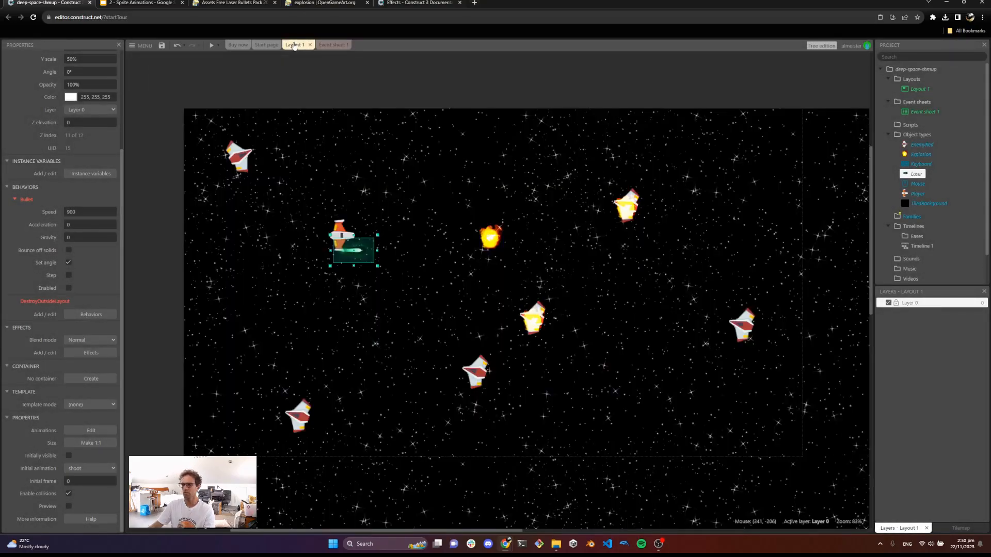
{"action": "left_click", "coordinate": [209, 46]}
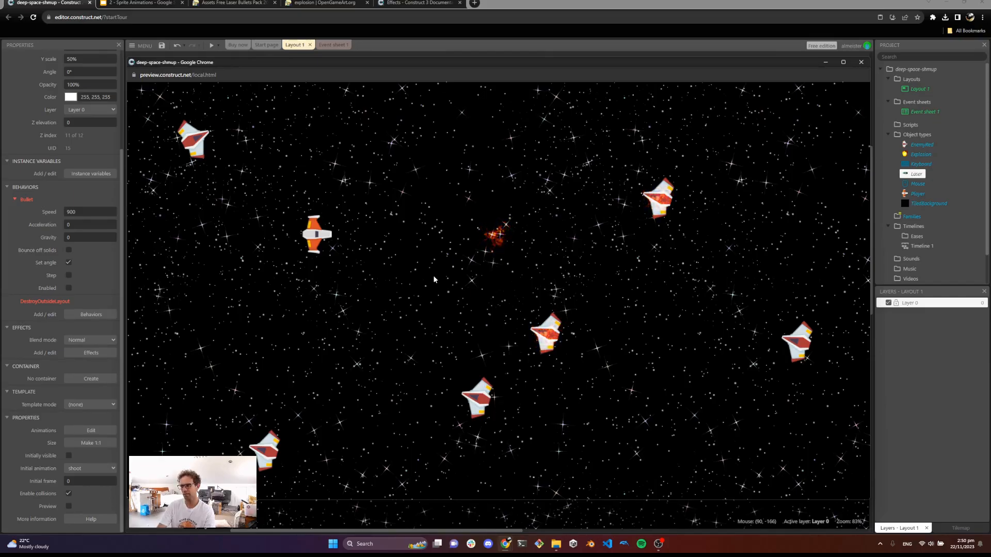
{"action": "key", "text": "space"}
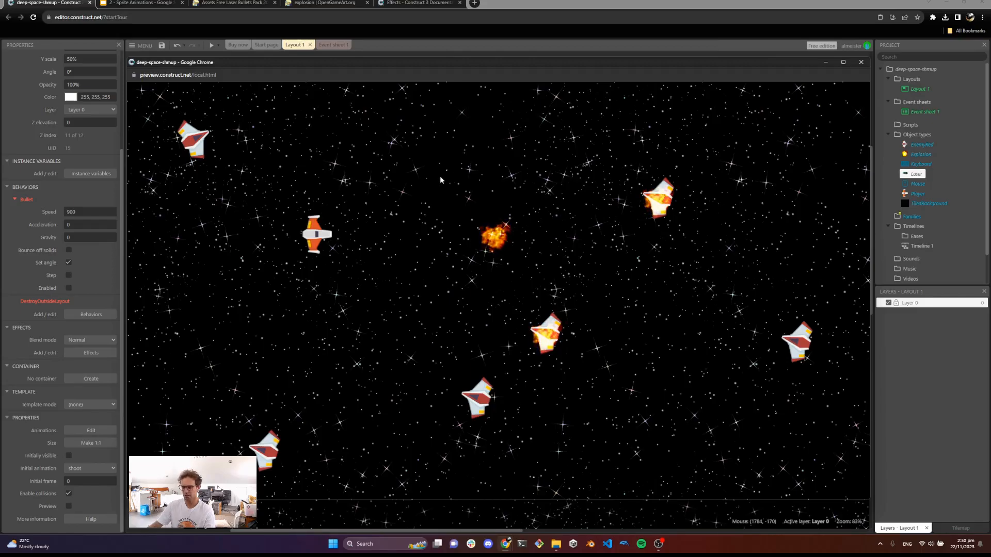
{"action": "left_click", "coordinate": [861, 62]}
{"action": "left_click", "coordinate": [211, 46]}
{"action": "left_click", "coordinate": [490, 315]}
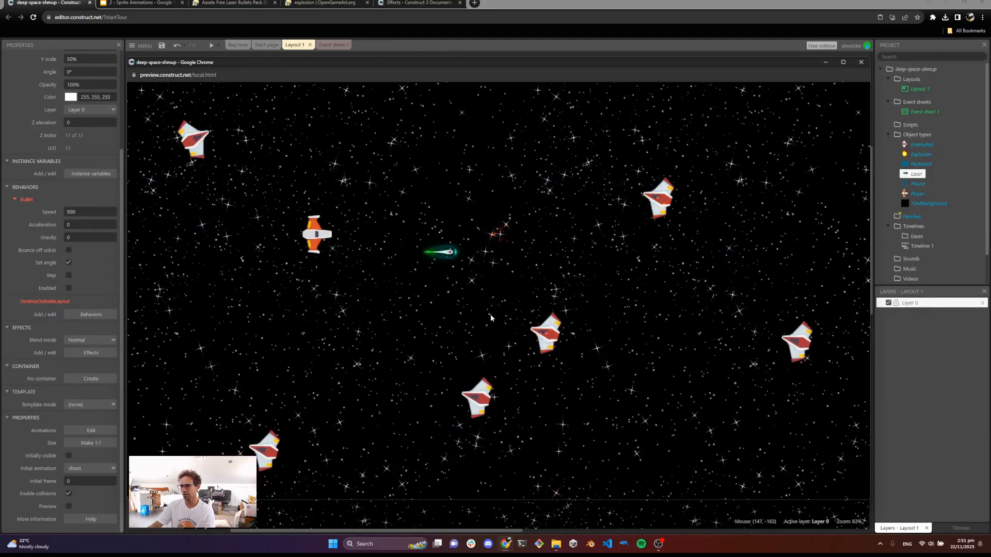
{"action": "left_click", "coordinate": [861, 63]}
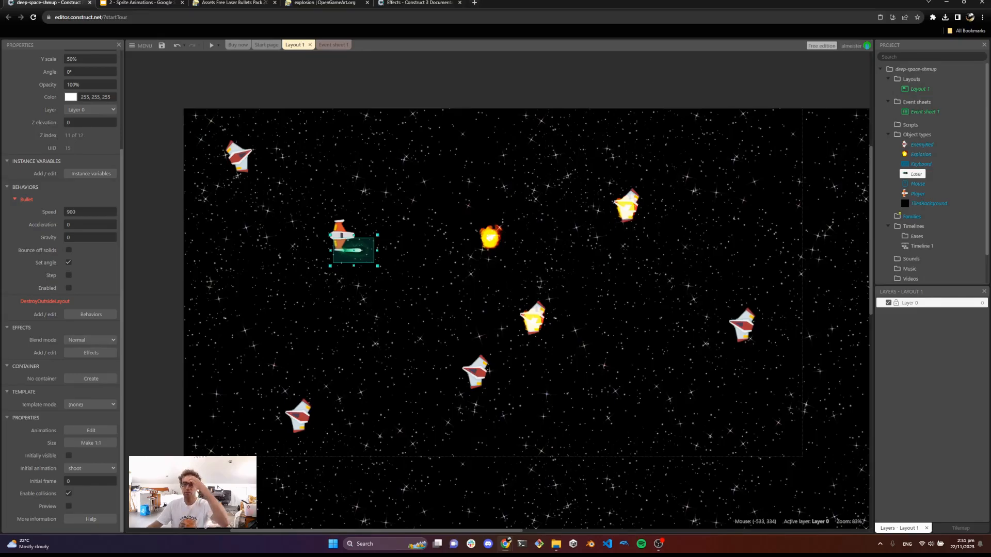
- Switch to the Sprite Animations slides, review the Challenge - Laser slide in presentation view, and return to the Construct editor
{"action": "key", "text": "ctrl+Tab"}
{"action": "left_click", "coordinate": [892, 51]}
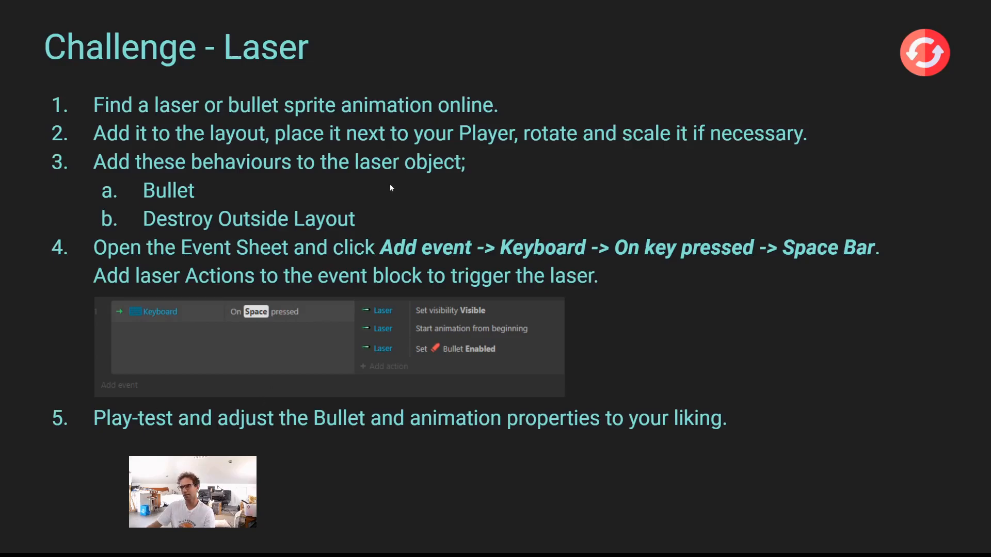
{"action": "key", "text": "Escape"}
{"action": "left_click", "coordinate": [45, 3]}
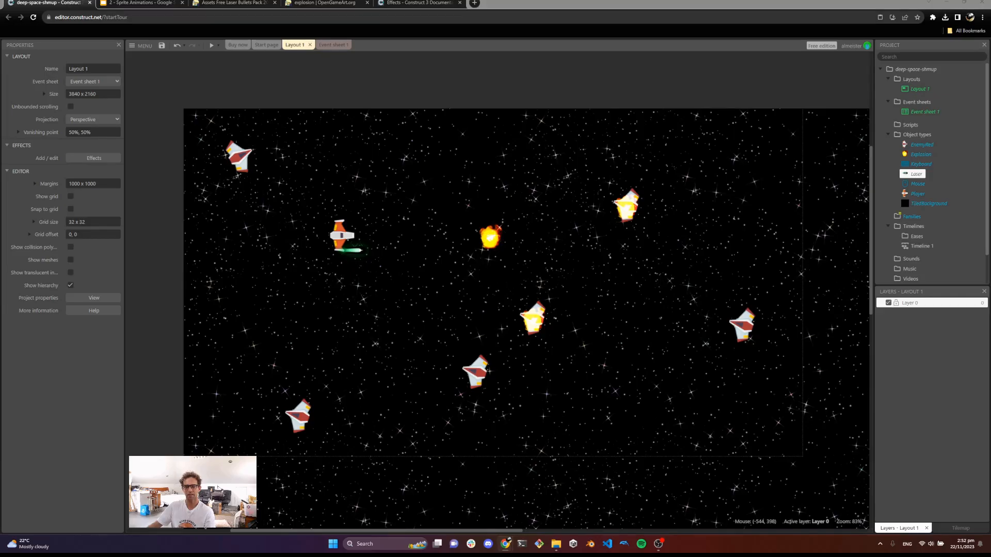
{"action": "left_click", "coordinate": [230, 3]}
{"action": "left_click", "coordinate": [226, 20]}
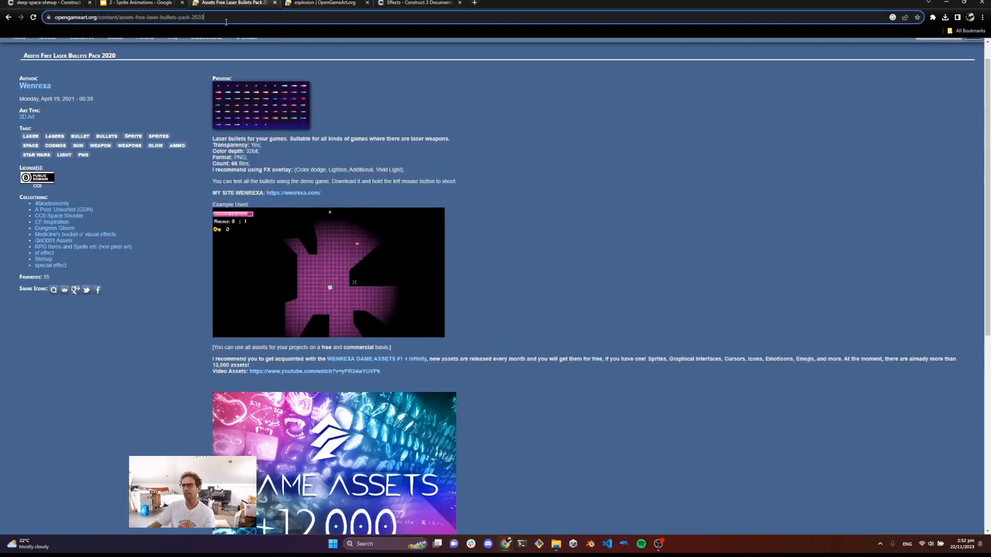
{"action": "type", "text": "https://opengameart.org/content/explosion-effects-and-more"}
{"action": "key", "text": "Return"}
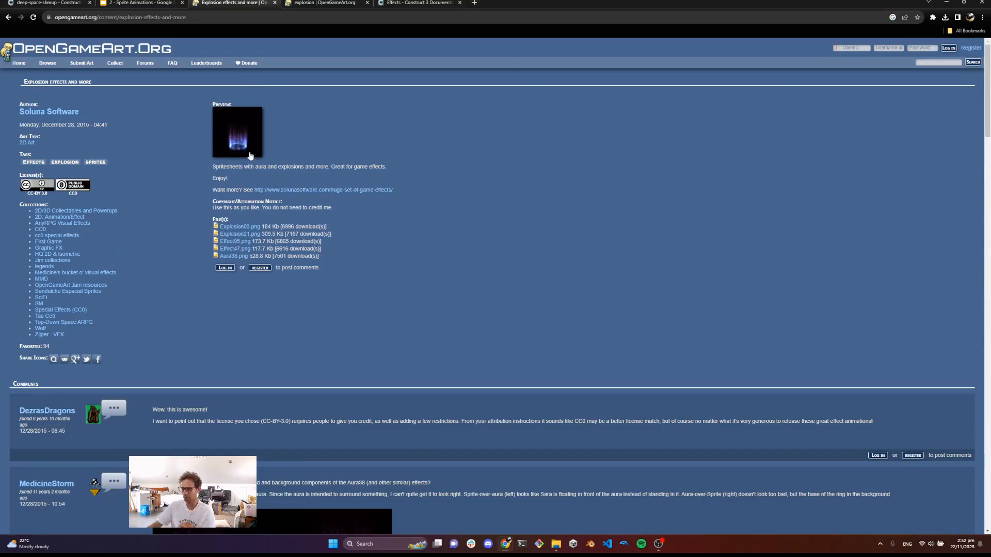
- In File Explorer, open Aura38.png from the Space Shooter animations folder, examine its frames up close, and dismiss the image and folder
{"action": "key", "text": "alt+Tab"}
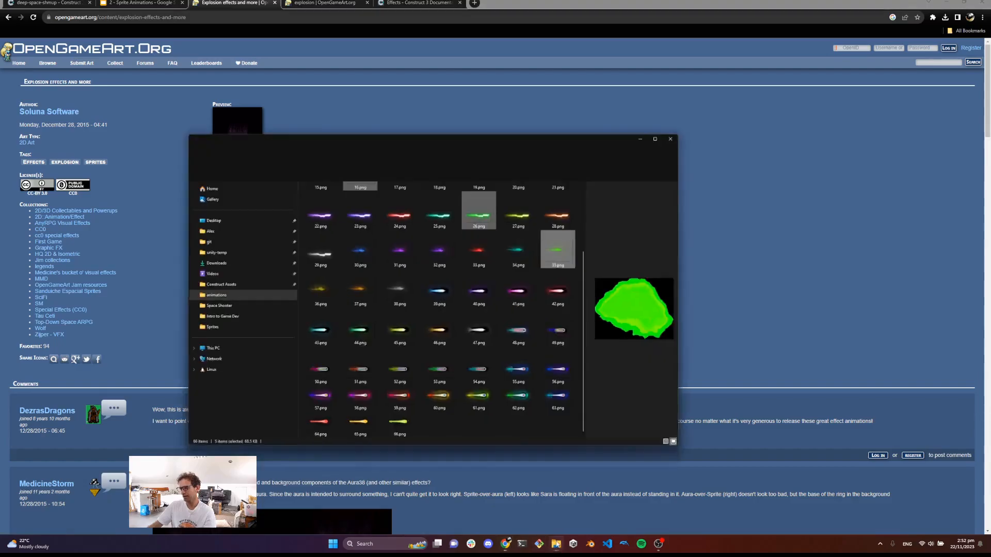
{"action": "left_click", "coordinate": [365, 93]}
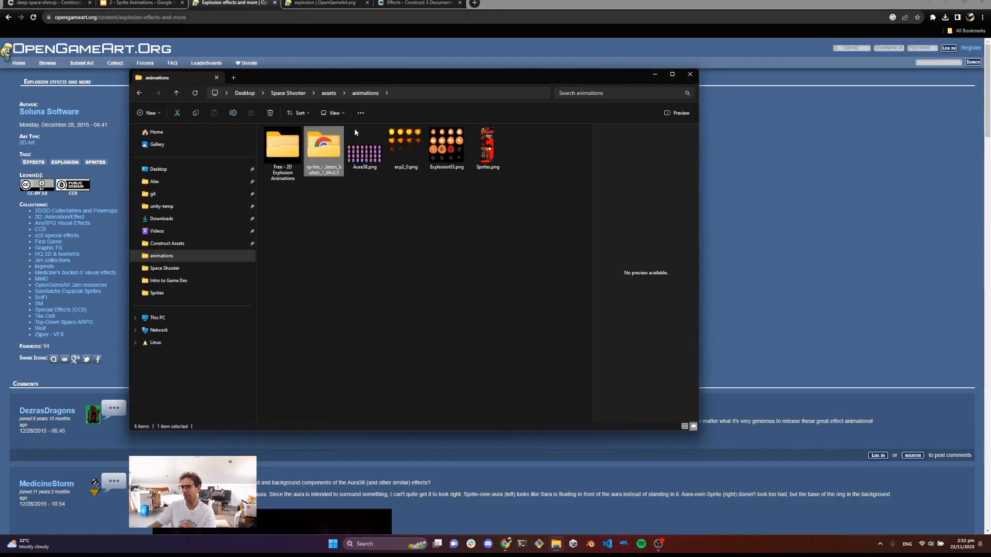
{"action": "left_click", "coordinate": [357, 153]}
{"action": "double_click", "coordinate": [357, 153]}
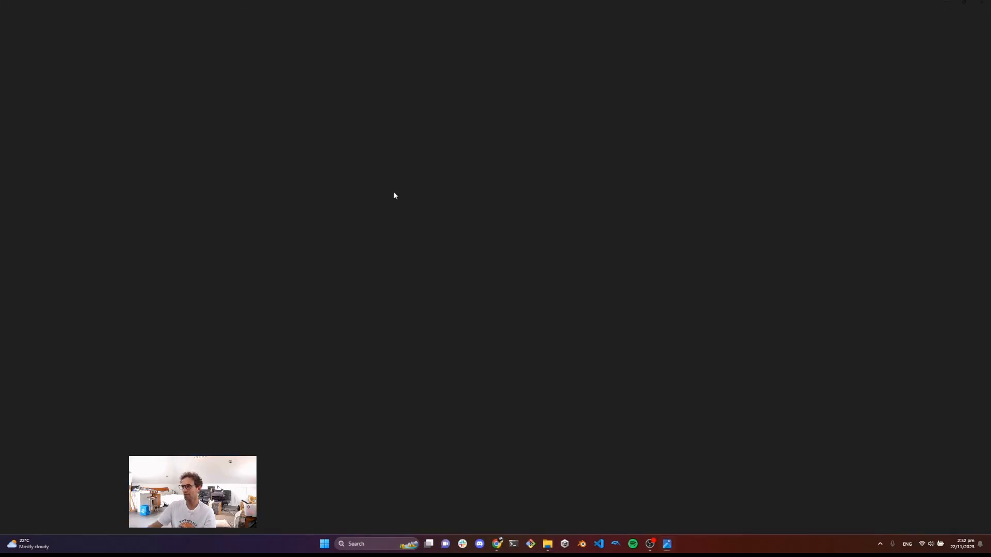
{"action": "left_click", "coordinate": [396, 15]}
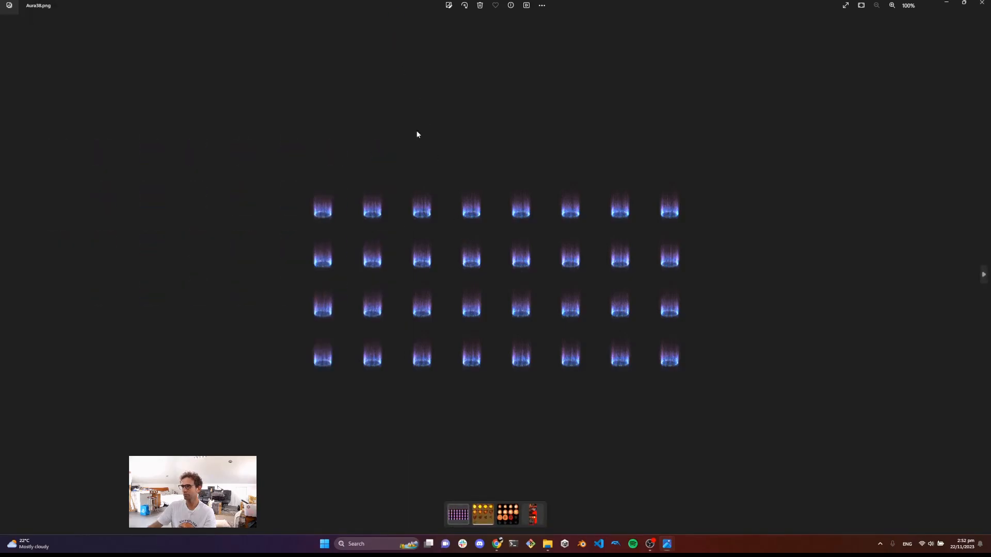
{"action": "scroll", "coordinate": [453, 237], "scroll_direction": "up", "scroll_amount": 3}
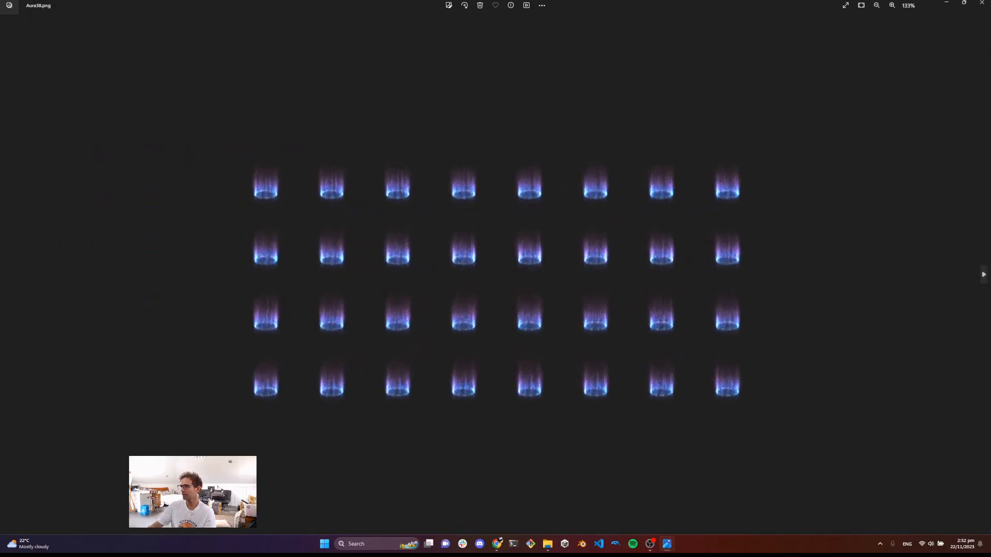
{"action": "left_click", "coordinate": [983, 5]}
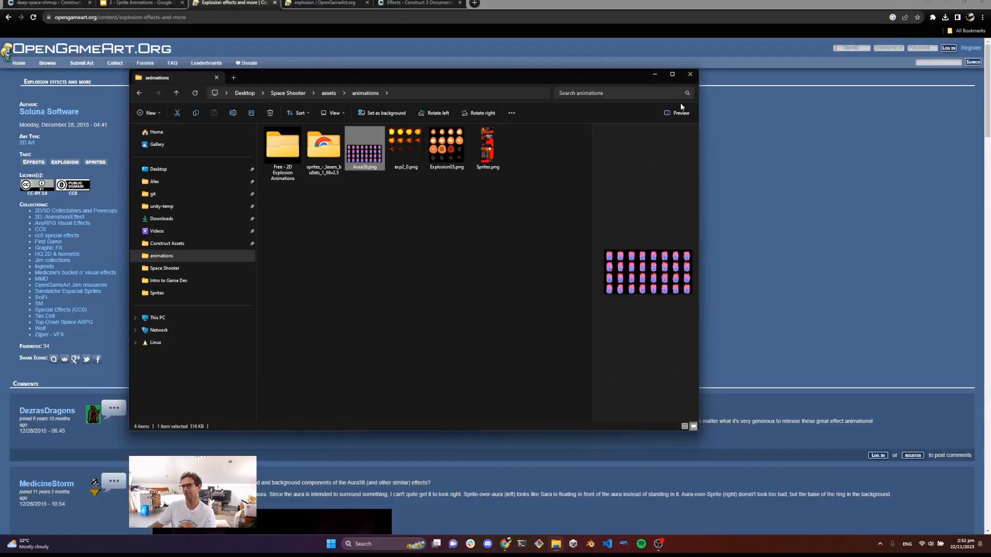
{"action": "left_click", "coordinate": [655, 75]}
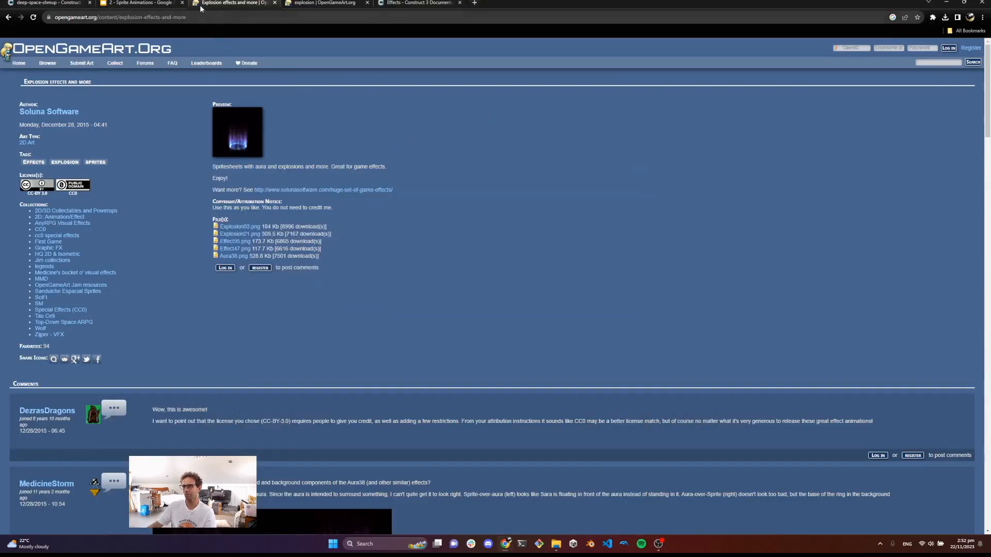
- Return to Layout 1 in Construct and insert a new Sprite object just below the player's ship
{"action": "left_click", "coordinate": [59, 5]}
{"action": "right_click", "coordinate": [338, 152]}
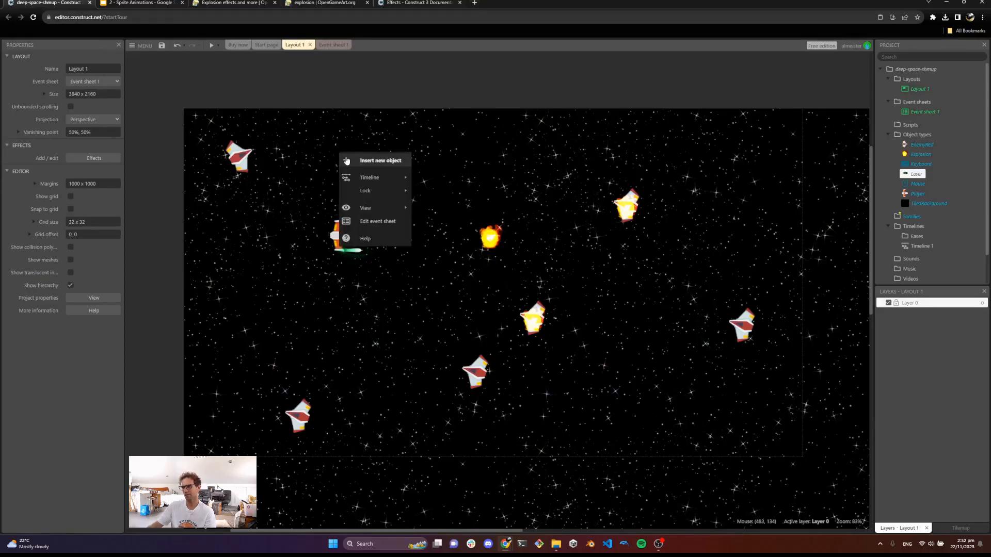
{"action": "left_click", "coordinate": [361, 161]}
{"action": "type", "text": "spr"}
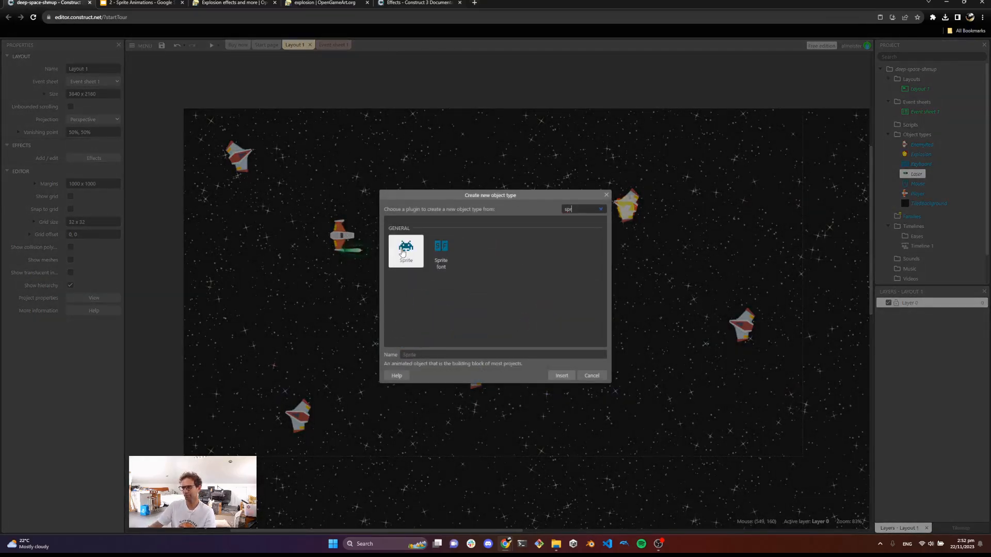
{"action": "double_click", "coordinate": [406, 250]}
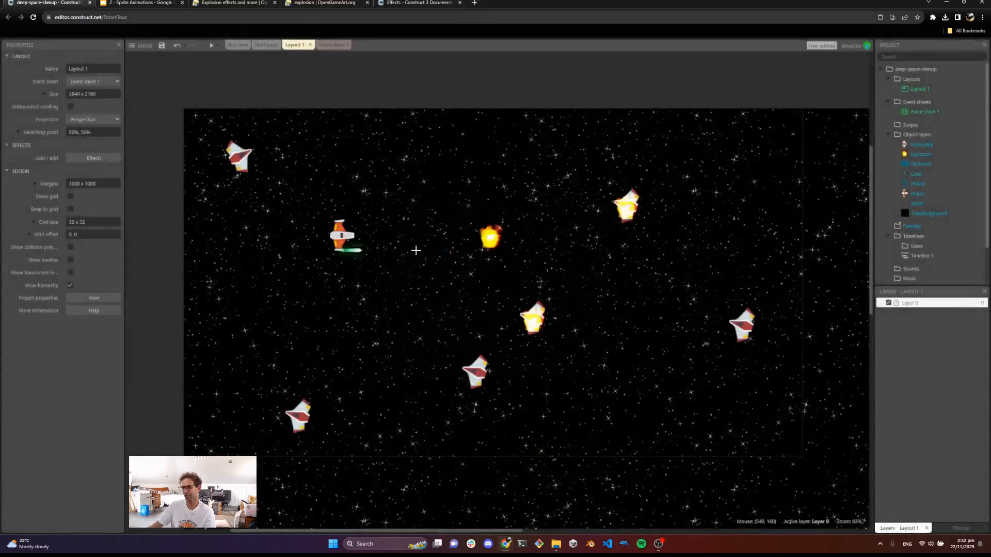
{"action": "left_click", "coordinate": [381, 283]}
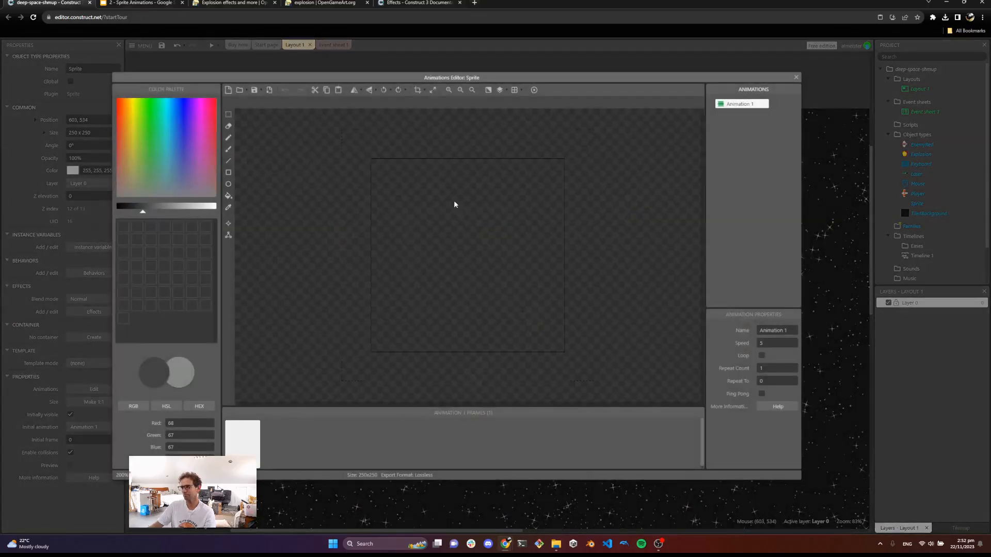
- Import Aura38.png from the animations folder into the new sprite as a strip of 8 horizontal by 4 vertical cells
{"action": "left_click", "coordinate": [248, 91]}
{"action": "left_click", "coordinate": [261, 116]}
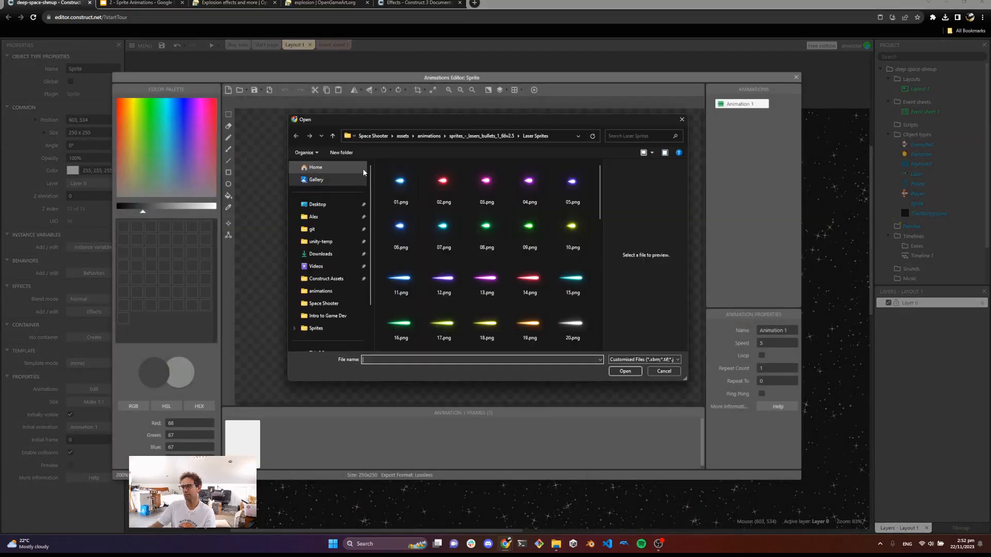
{"action": "left_click", "coordinate": [429, 136]}
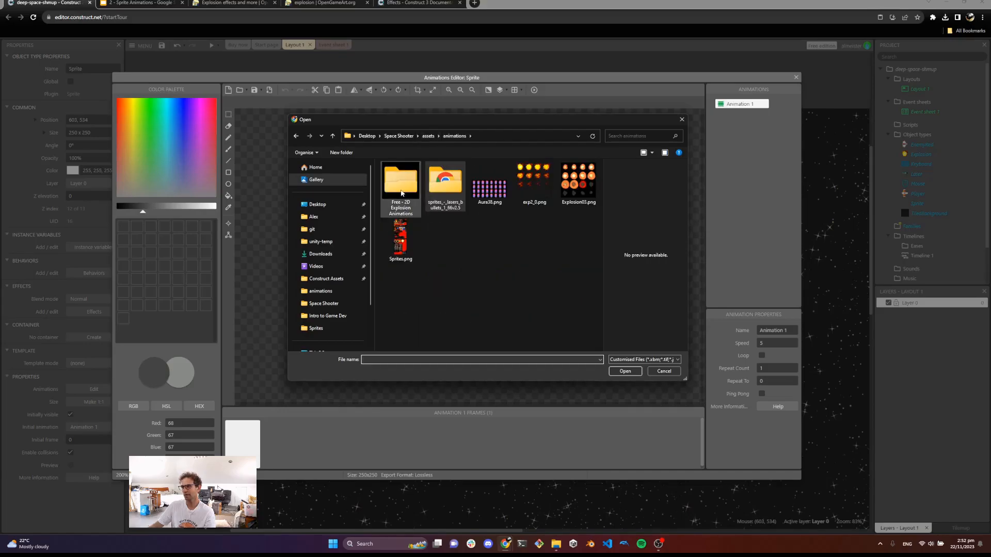
{"action": "double_click", "coordinate": [483, 193]}
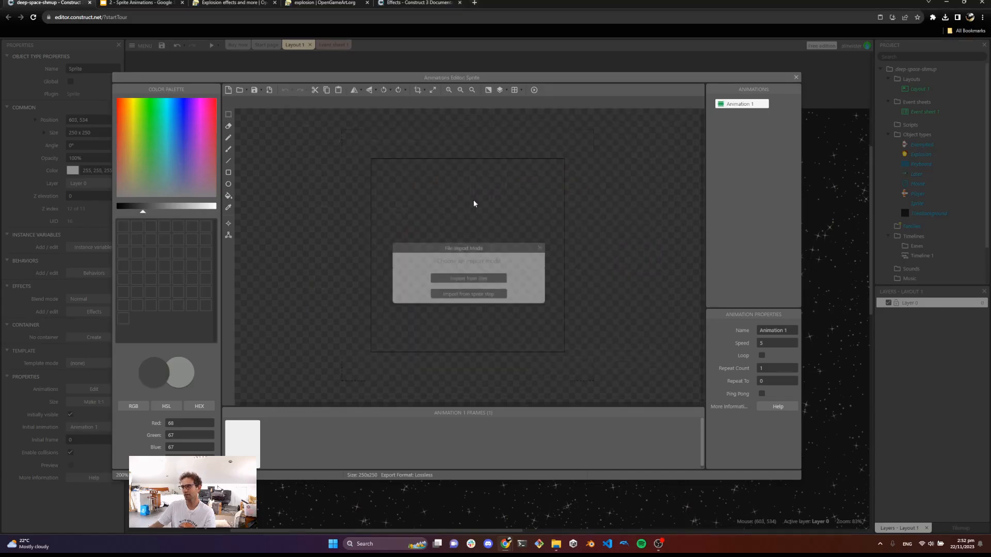
{"action": "left_click", "coordinate": [446, 295]}
{"action": "left_click", "coordinate": [557, 543]}
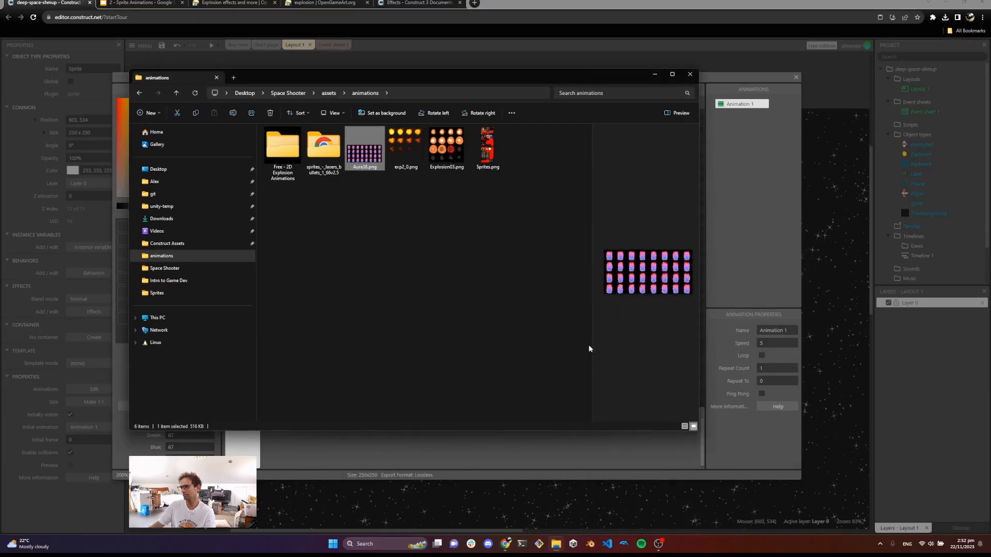
{"action": "left_click", "coordinate": [653, 76]}
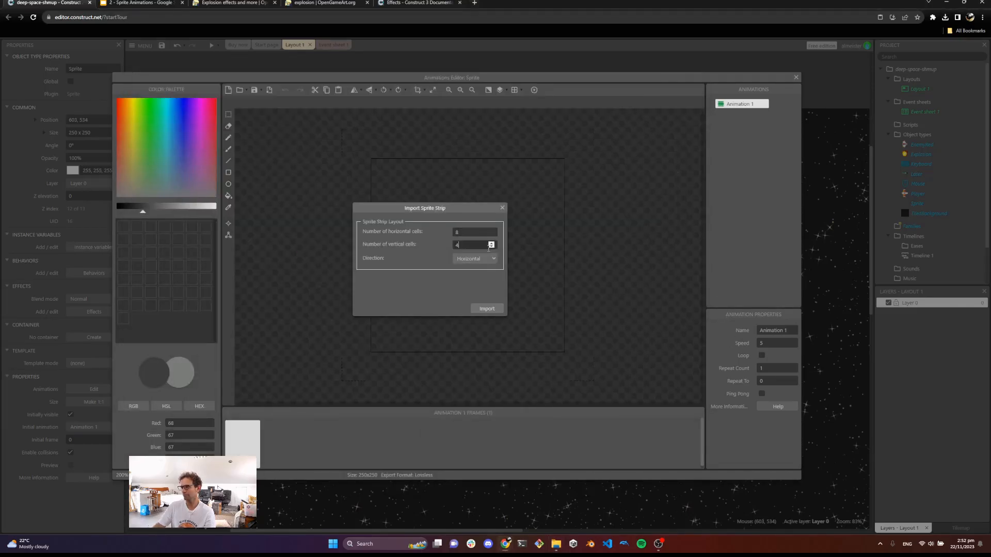
{"action": "left_click", "coordinate": [485, 308]}
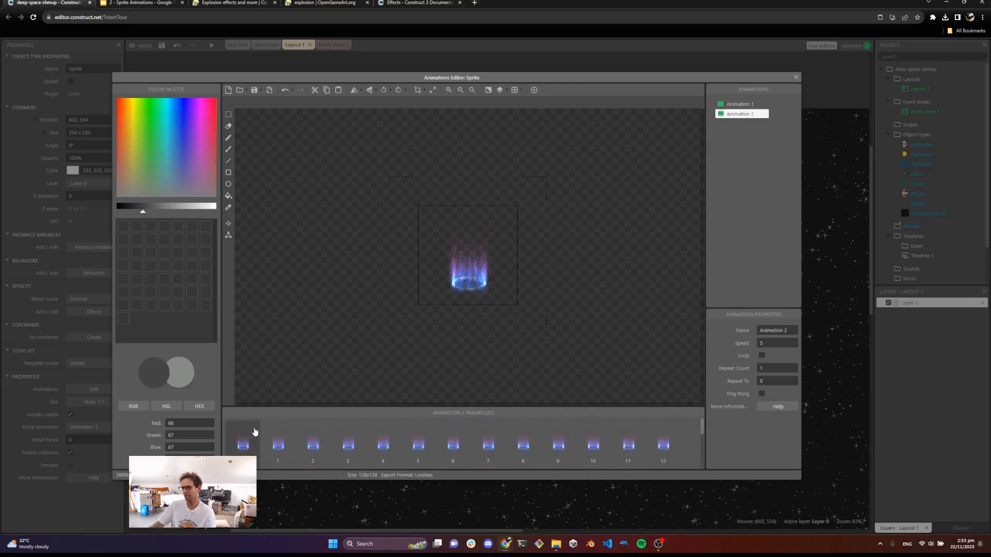
- Preview the imported Animation 2 and set its speed to 15
{"action": "left_click", "coordinate": [535, 89]}
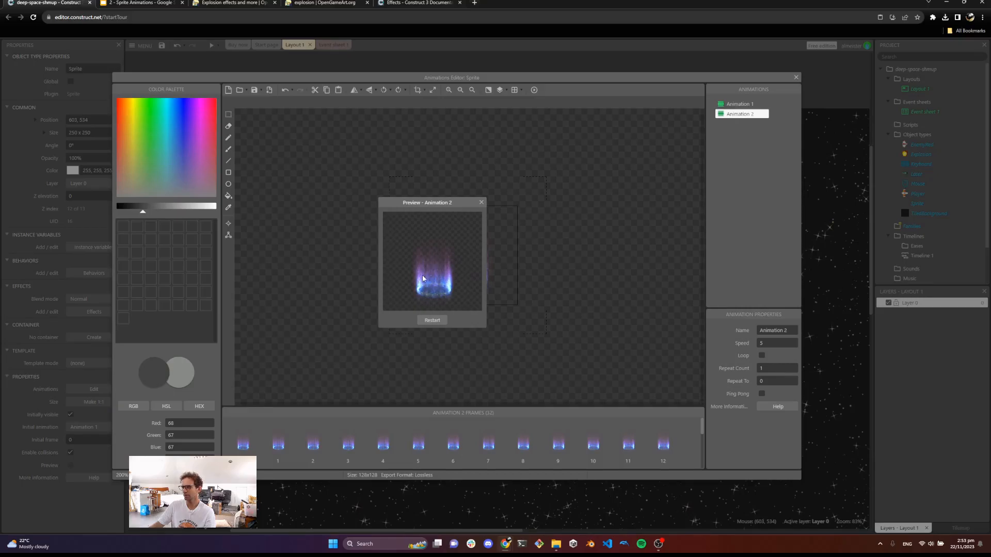
{"action": "left_click", "coordinate": [761, 343]}
{"action": "type", "text": "1"}
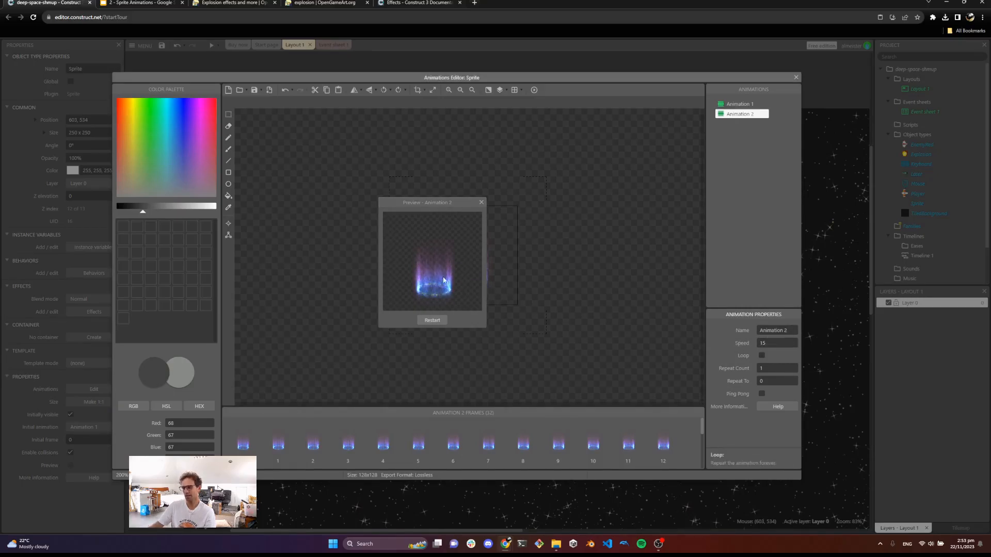
- Delete the empty Animation 1 and rename the remaining aura animation to jet
{"action": "left_click", "coordinate": [747, 104]}
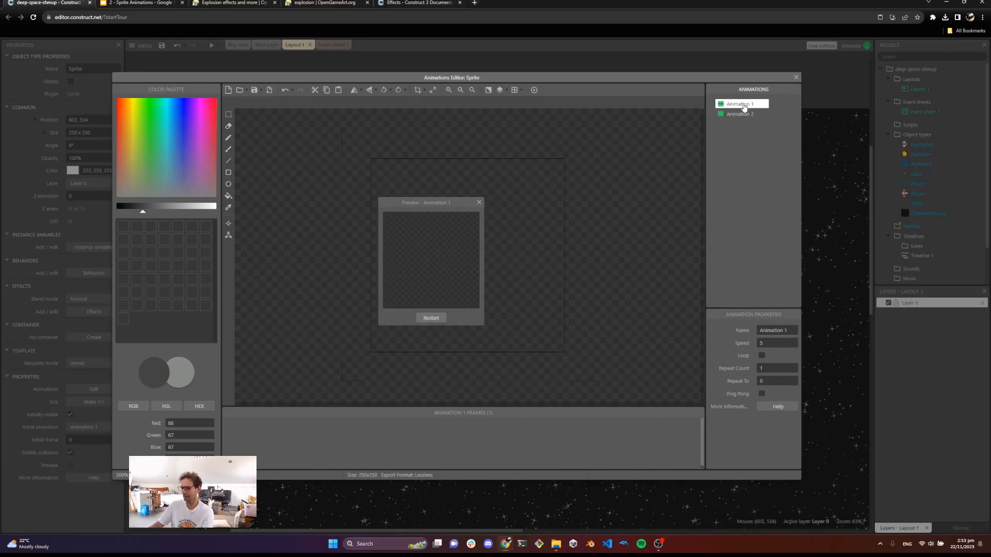
{"action": "key", "text": "Delete"}
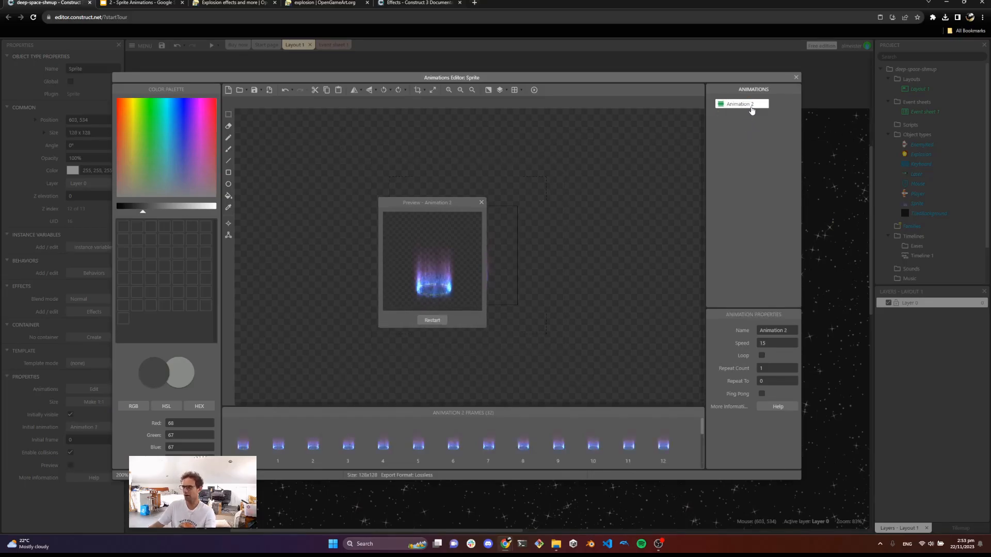
{"action": "double_click", "coordinate": [743, 104]}
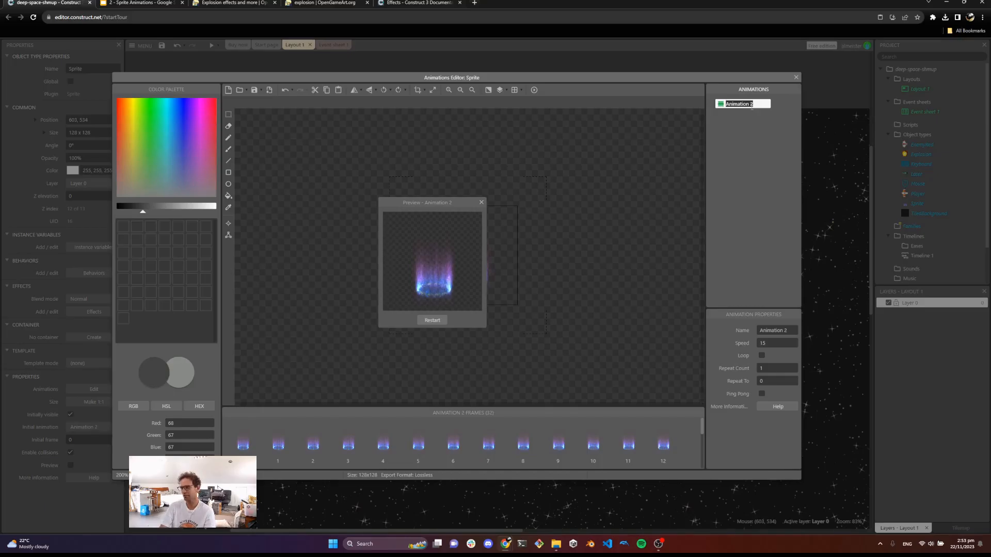
{"action": "type", "text": "jet"}
{"action": "key", "text": "Return"}
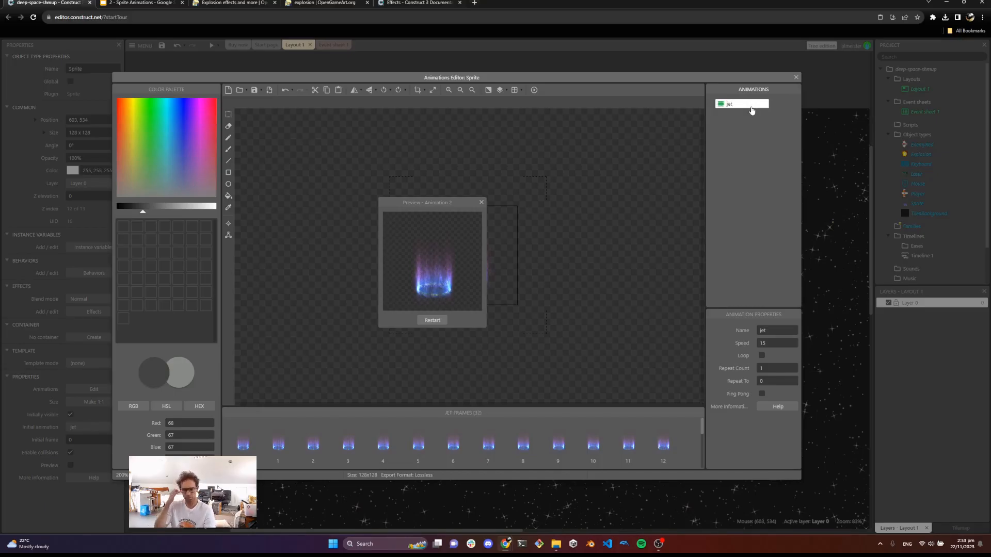
- Replay the jet animation preview, turn on looping for the animation, and return to the layout
{"action": "left_click", "coordinate": [433, 320]}
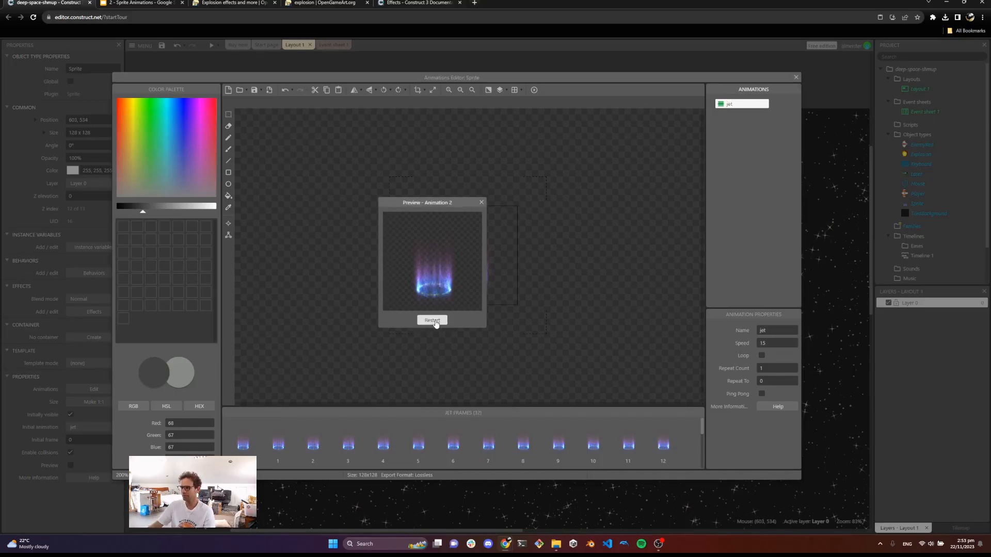
{"action": "left_click", "coordinate": [763, 356]}
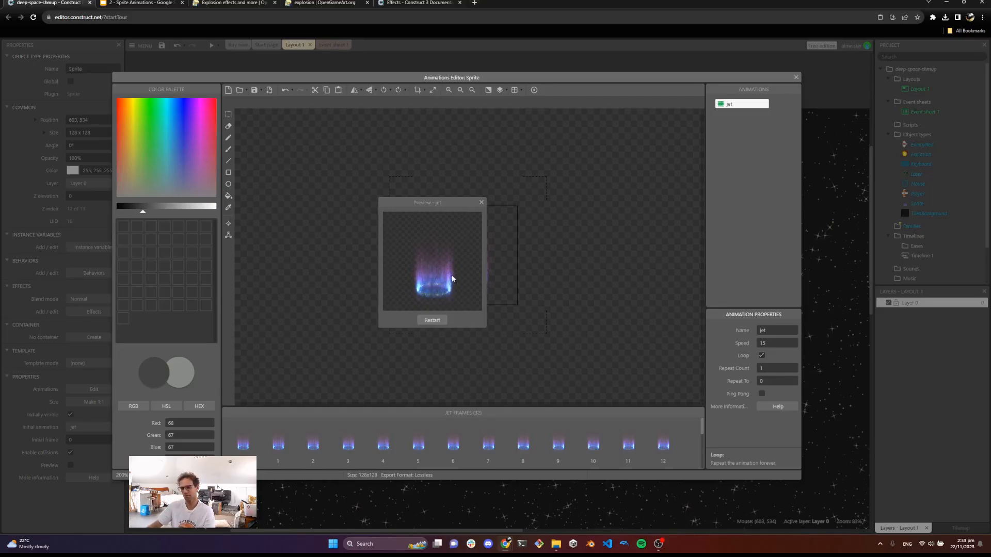
{"action": "left_click", "coordinate": [481, 202]}
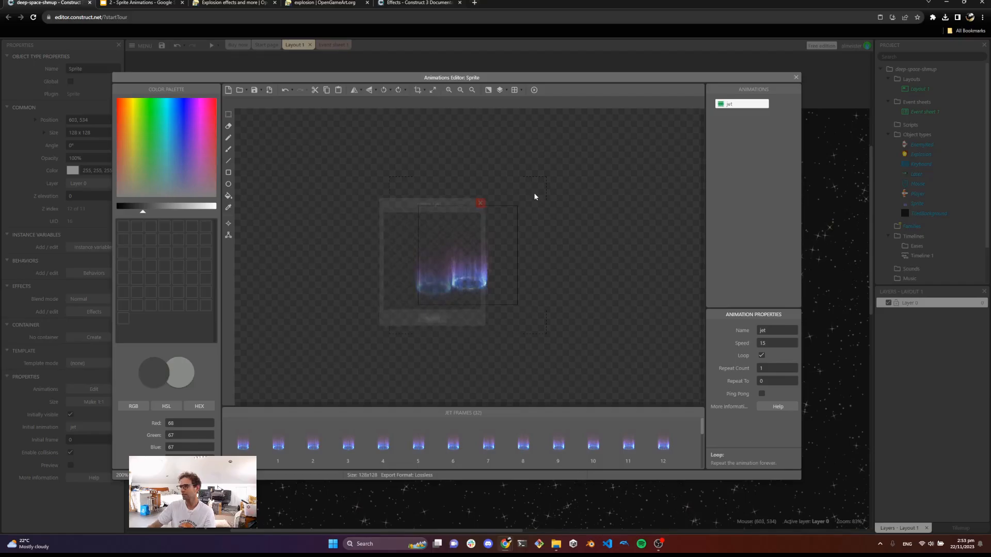
{"action": "left_click", "coordinate": [795, 78]}
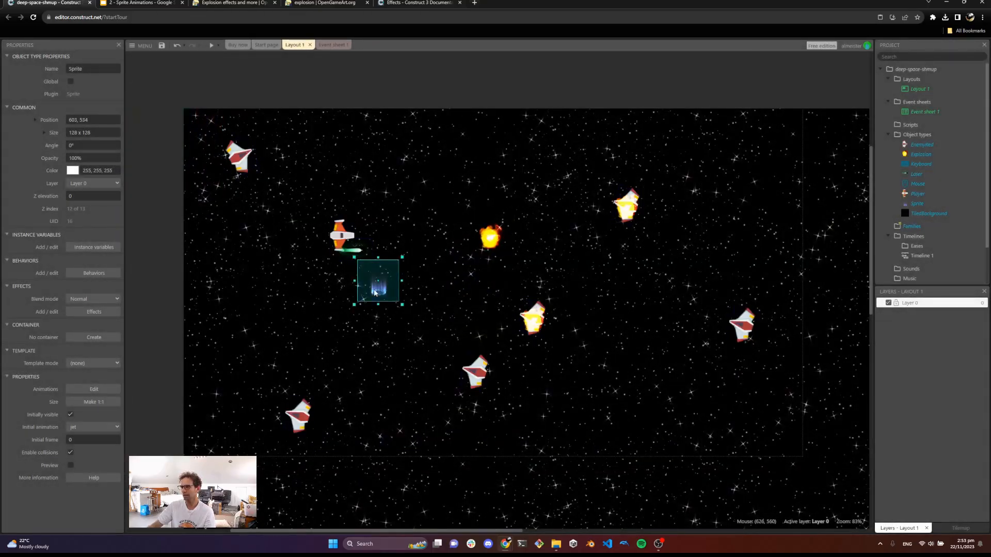
- Place the jet sprite directly behind the player's ship and rotate its whole animation anticlockwise so the flames trail away from the ship
{"action": "left_click_drag", "start_coordinate": [392, 305], "coordinate": [328, 248]}
{"action": "left_click", "coordinate": [347, 330]}
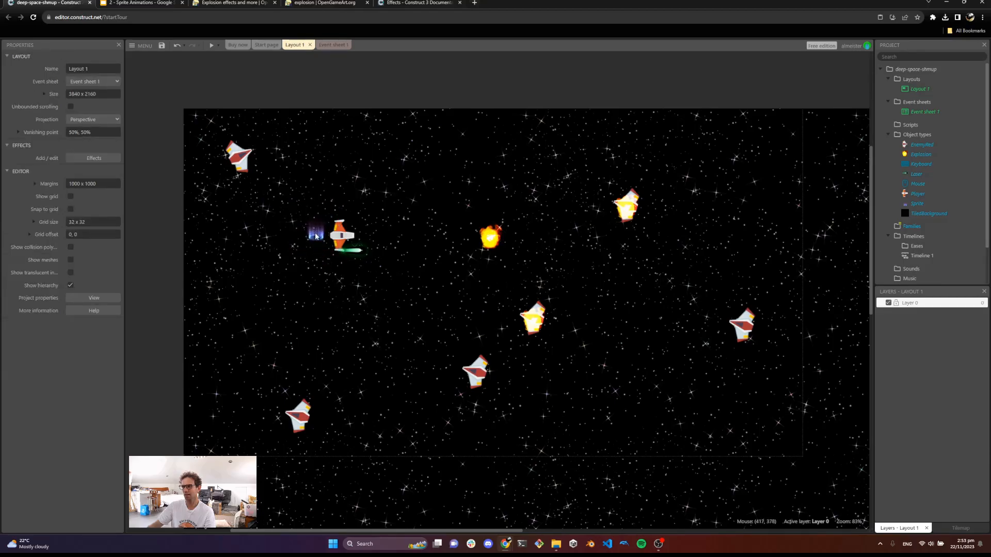
{"action": "double_click", "coordinate": [316, 234]}
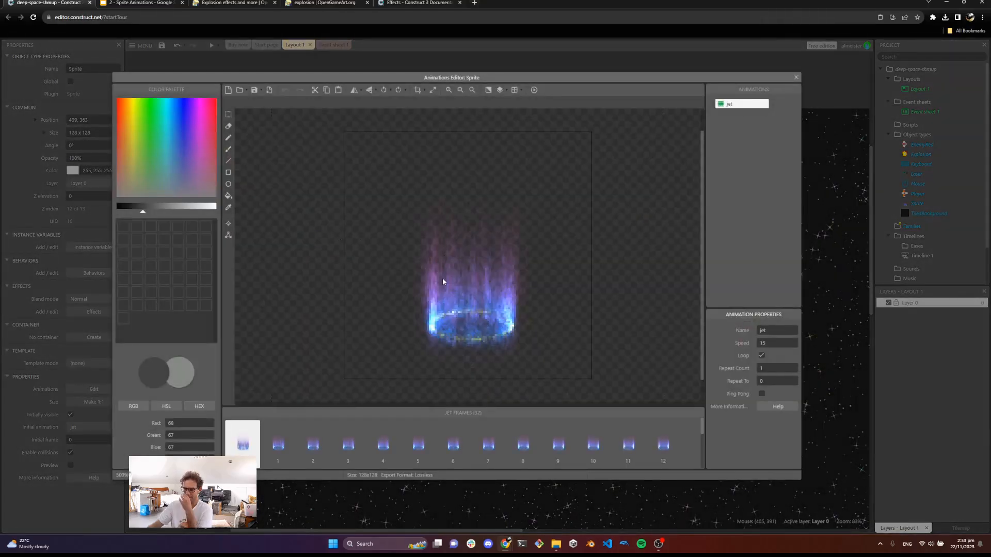
{"action": "left_click", "coordinate": [390, 90]}
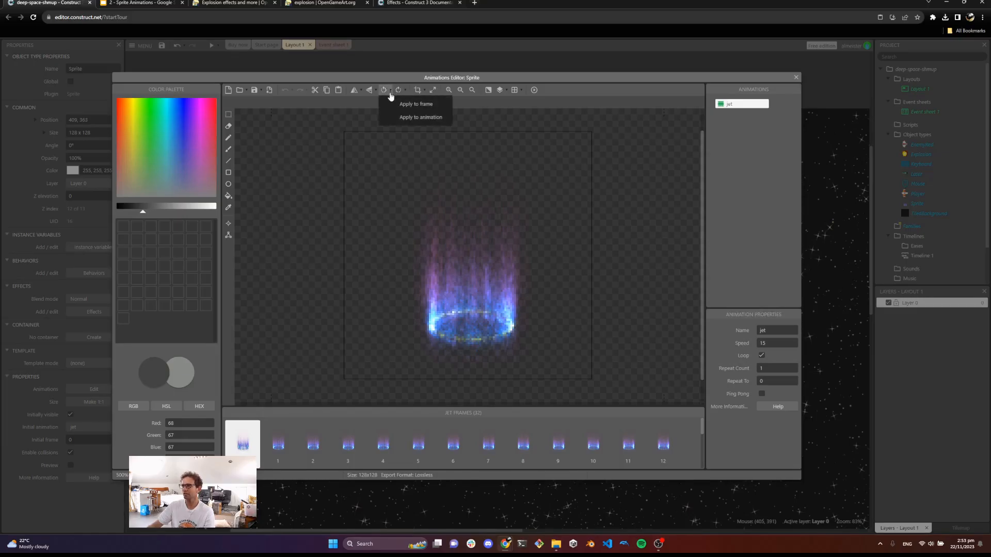
{"action": "left_click", "coordinate": [428, 118]}
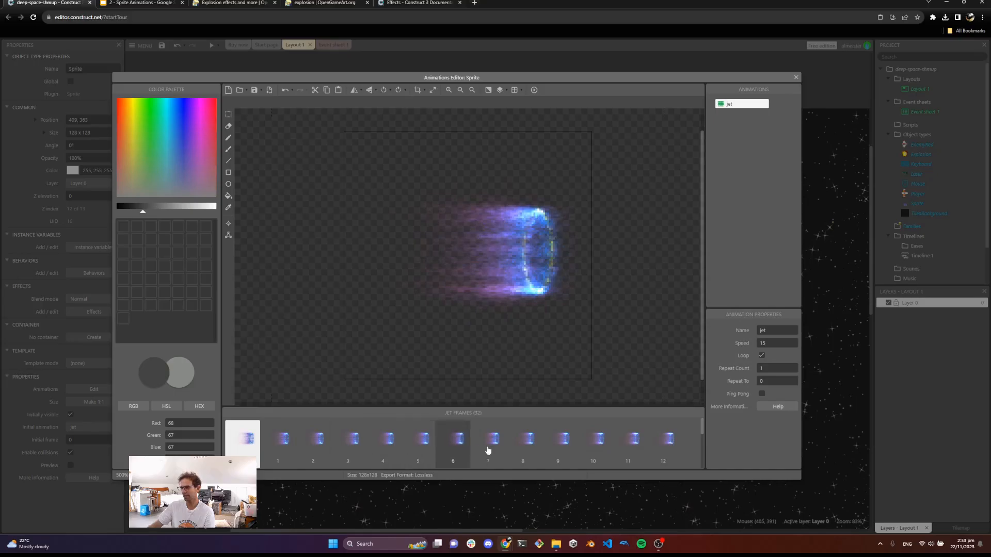
{"action": "left_click", "coordinate": [795, 77]}
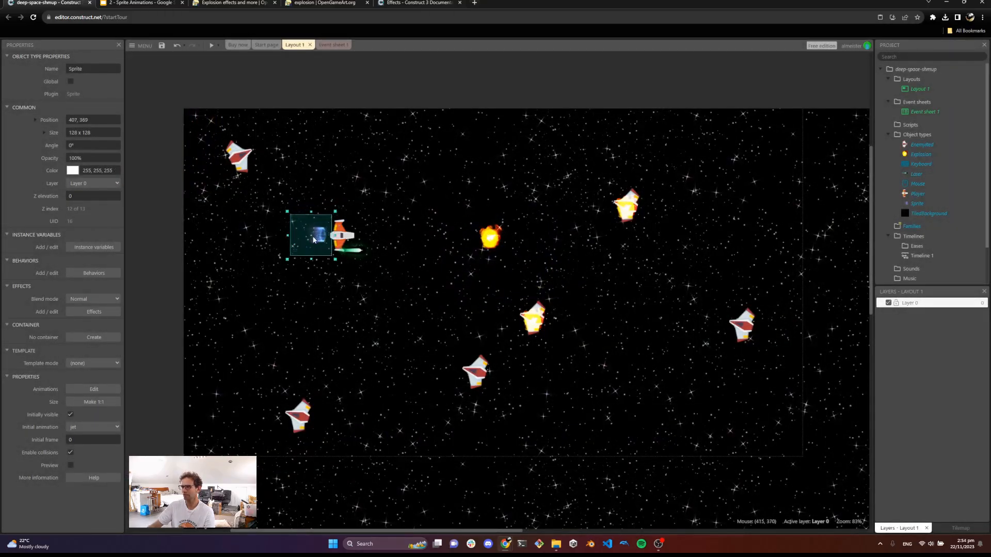
- Shift the jet sprite closer to the ship's tail and scale it to 50% in both X and Y
{"action": "left_click_drag", "start_coordinate": [314, 239], "coordinate": [320, 237]}
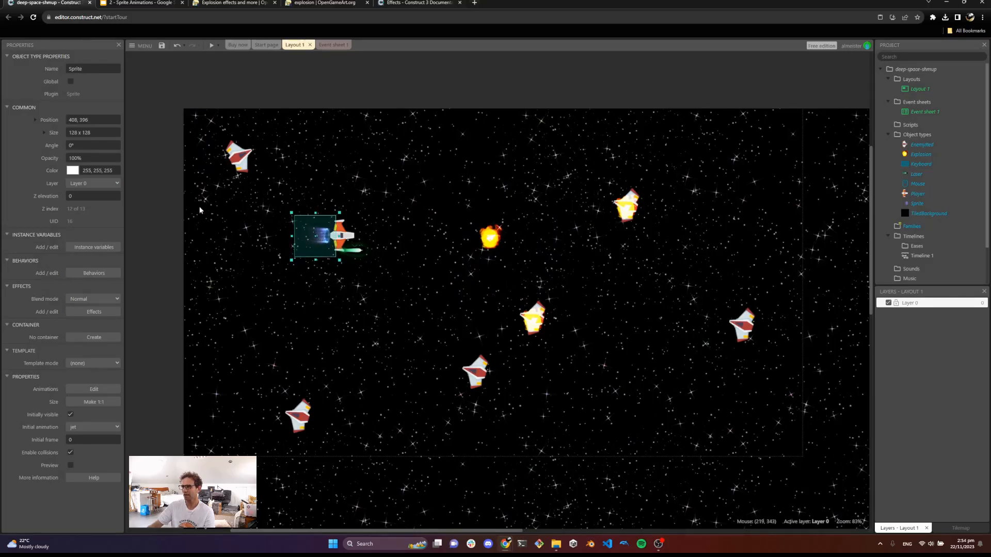
{"action": "left_click", "coordinate": [276, 228]}
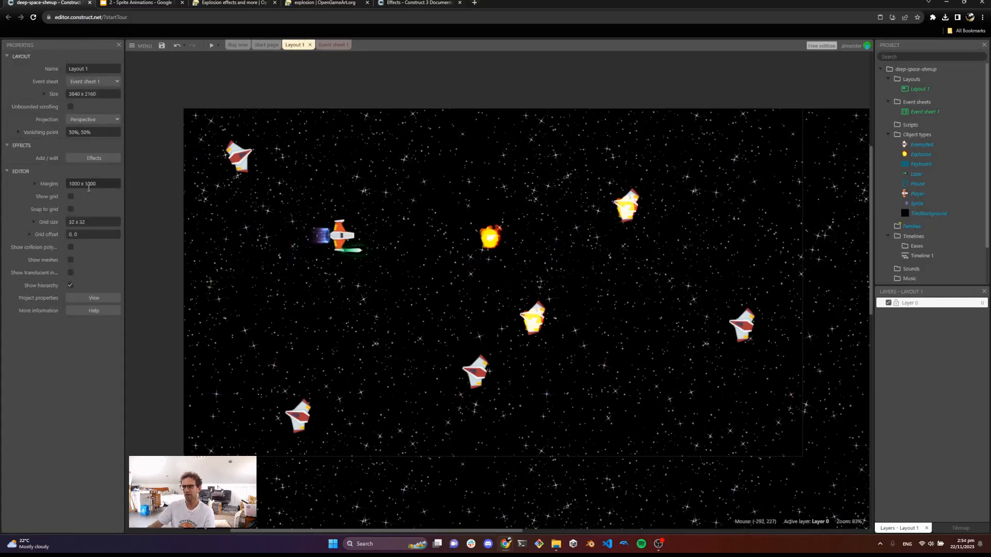
{"action": "left_click", "coordinate": [325, 239]}
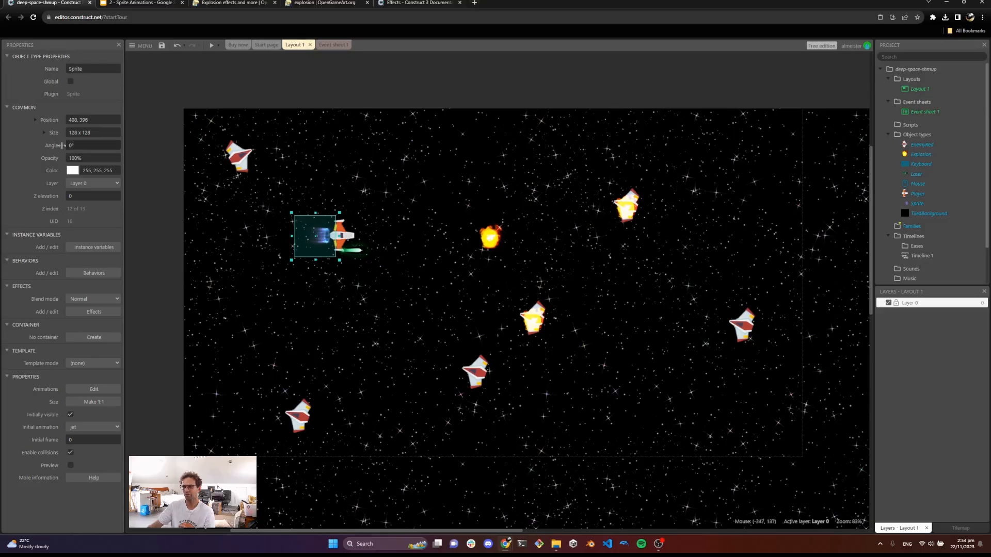
{"action": "left_click", "coordinate": [43, 132]}
{"action": "left_click", "coordinate": [87, 171]}
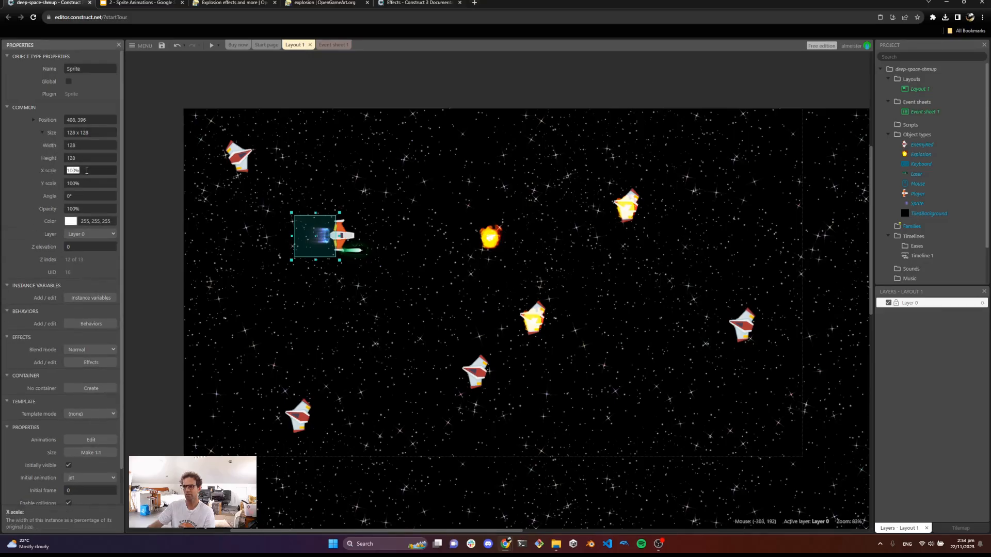
{"action": "type", "text": "50"}
{"action": "key", "text": "Tab"}
{"action": "type", "text": "50"}
{"action": "key", "text": "Tab"}
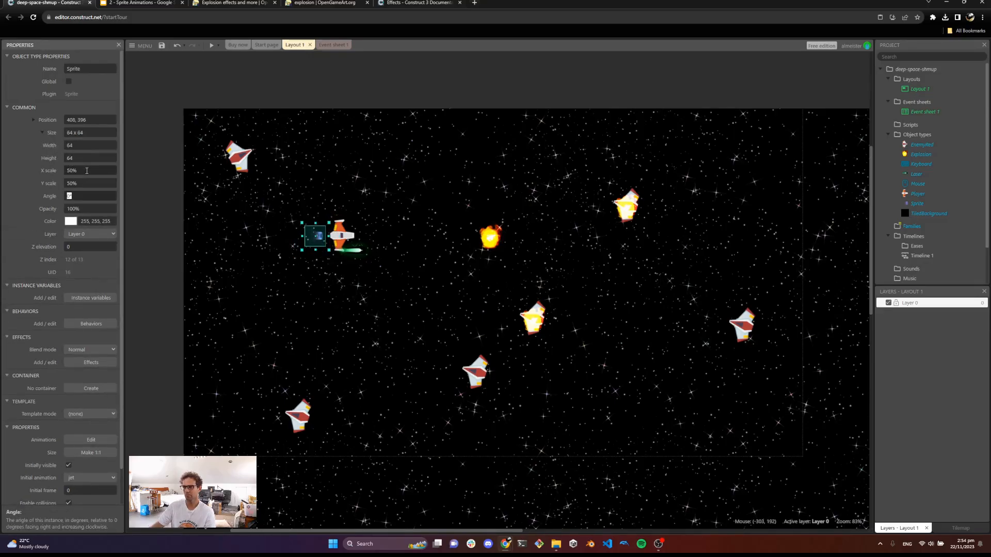
- Move the scaled jet sprite up against the ship's tail at about (431, 398) and check the fit up close
{"action": "left_click", "coordinate": [324, 265]}
{"action": "left_click", "coordinate": [319, 241]}
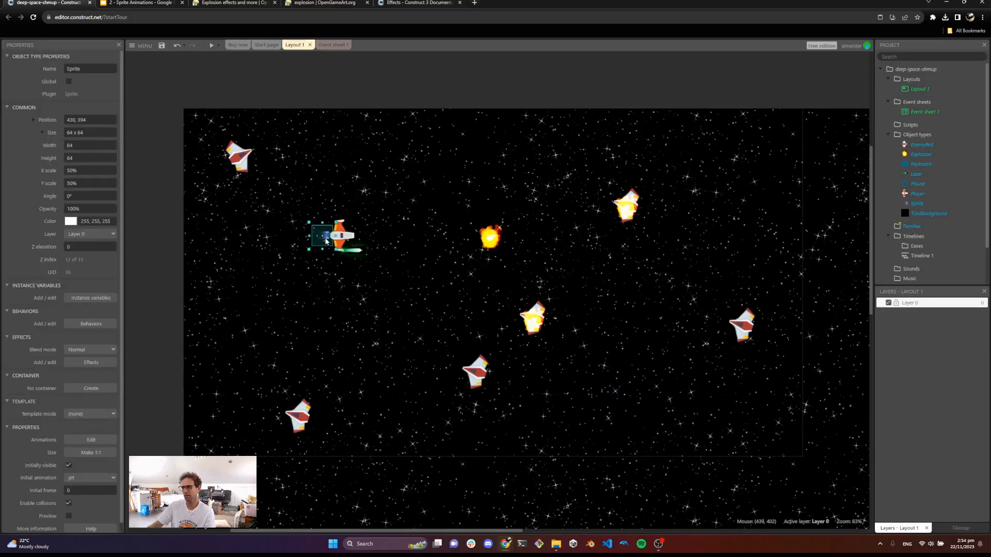
{"action": "left_click", "coordinate": [397, 246]}
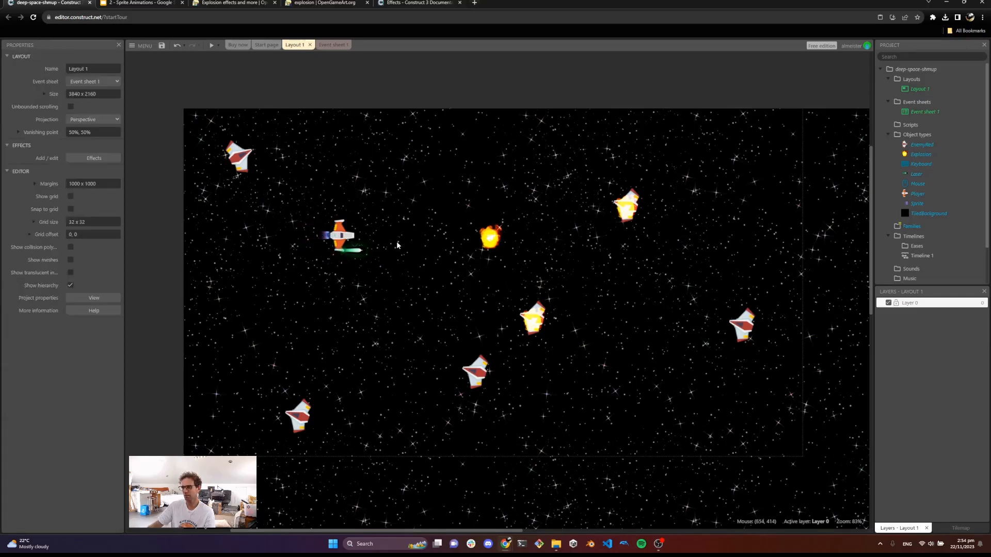
{"action": "left_click", "coordinate": [328, 237]}
{"action": "scroll", "coordinate": [329, 239], "scroll_direction": "up", "scroll_amount": 5, "text": "ctrl"}
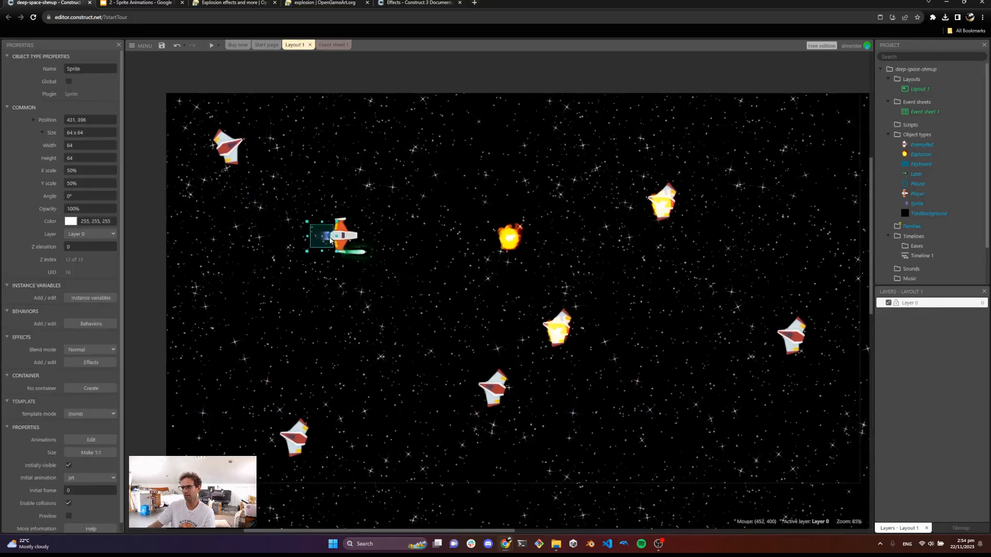
{"action": "left_click", "coordinate": [393, 235]}
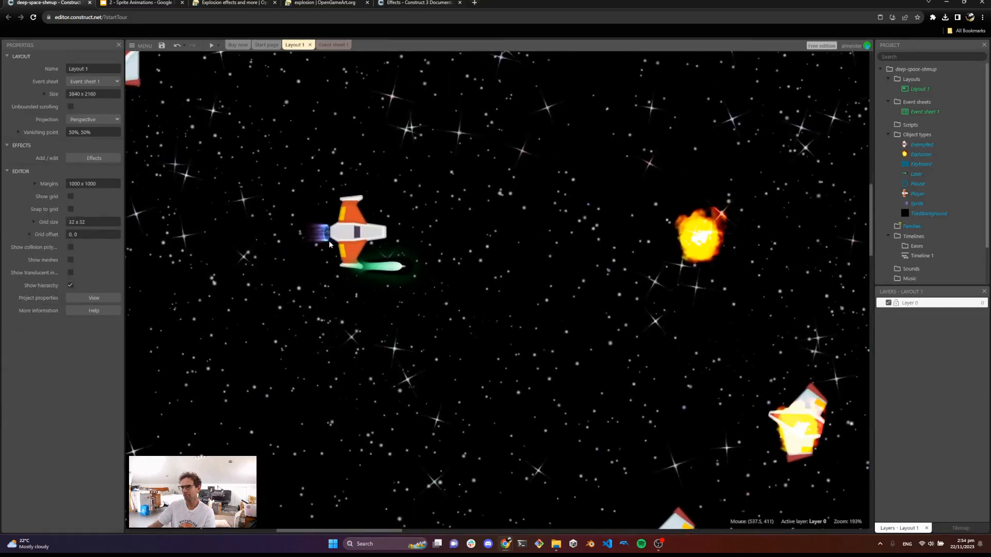
{"action": "scroll", "coordinate": [334, 236], "scroll_direction": "up", "scroll_amount": 1, "text": "ctrl"}
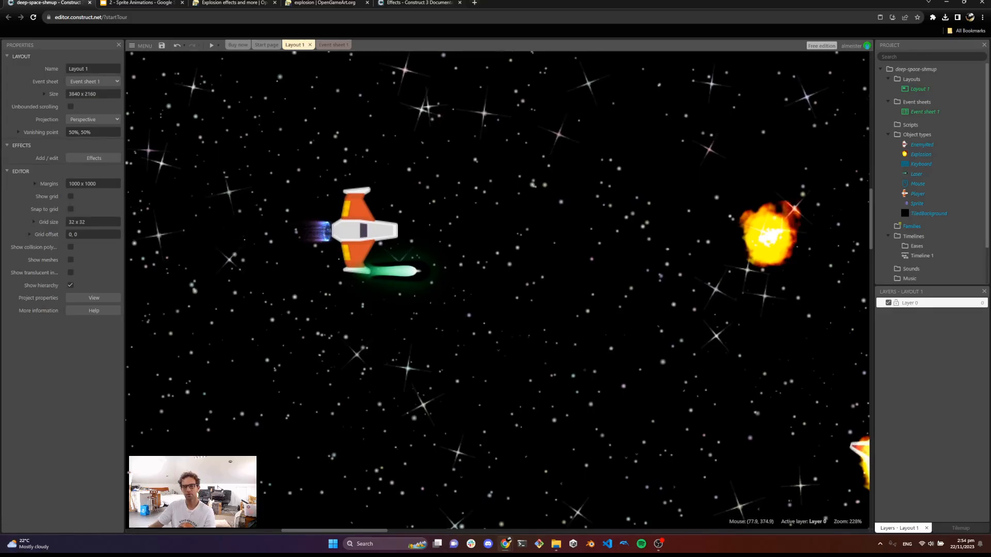
- Preview the game, fly the player's ship around to test whether the jet follows it, and close the preview
{"action": "left_click", "coordinate": [212, 45]}
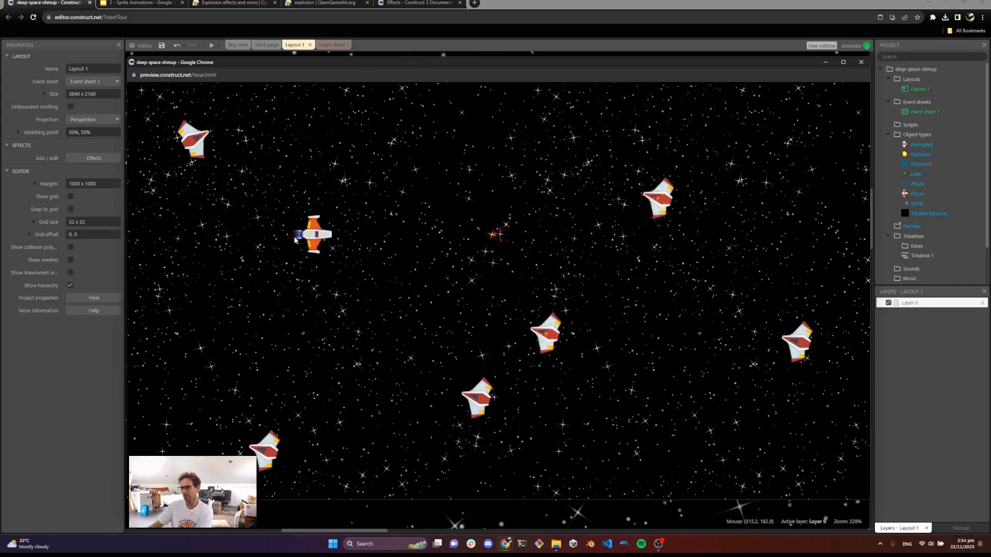
{"action": "key", "text": "Up"}
{"action": "key", "text": "Right"}
{"action": "key", "text": "Down"}
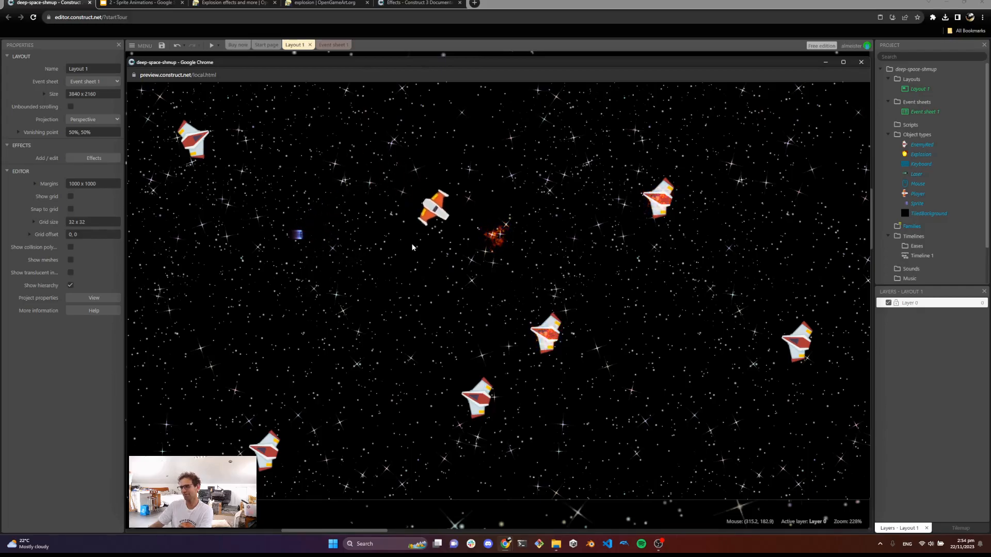
{"action": "key", "text": "Down"}
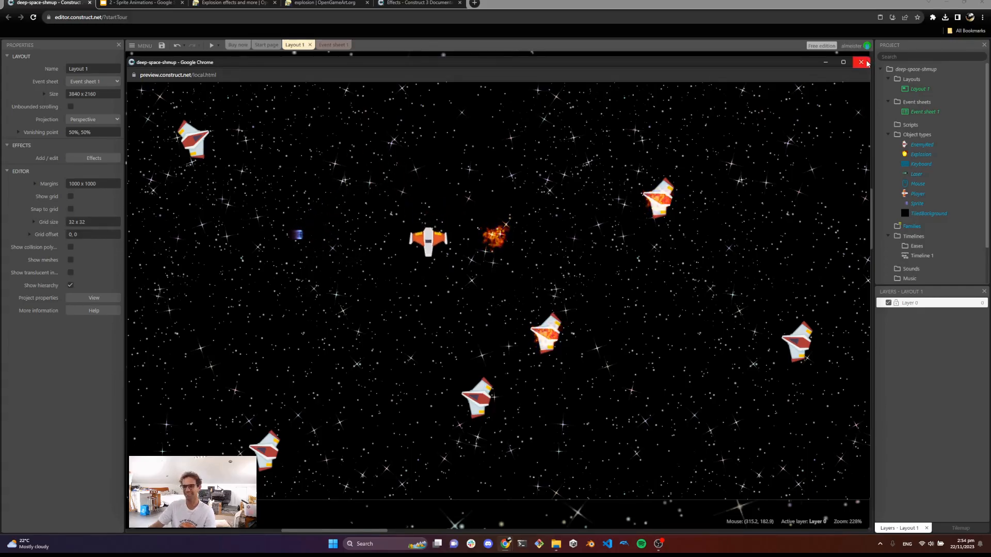
{"action": "left_click", "coordinate": [865, 62]}
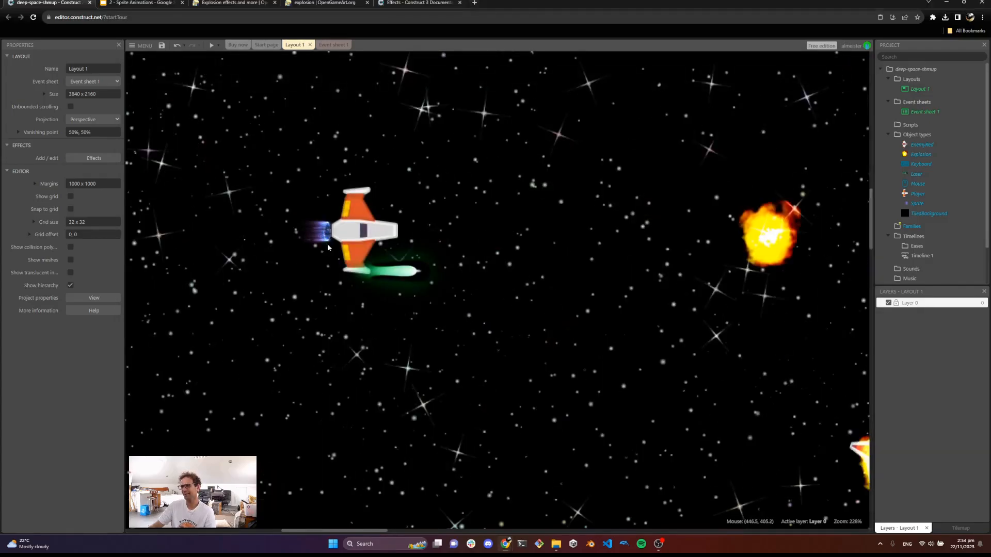
- Attach the jet sprite to the player's ship as a hierarchy child by adding the selected pair to the ship instance
{"action": "scroll", "coordinate": [326, 203], "scroll_direction": "down", "scroll_amount": 3, "text": "ctrl"}
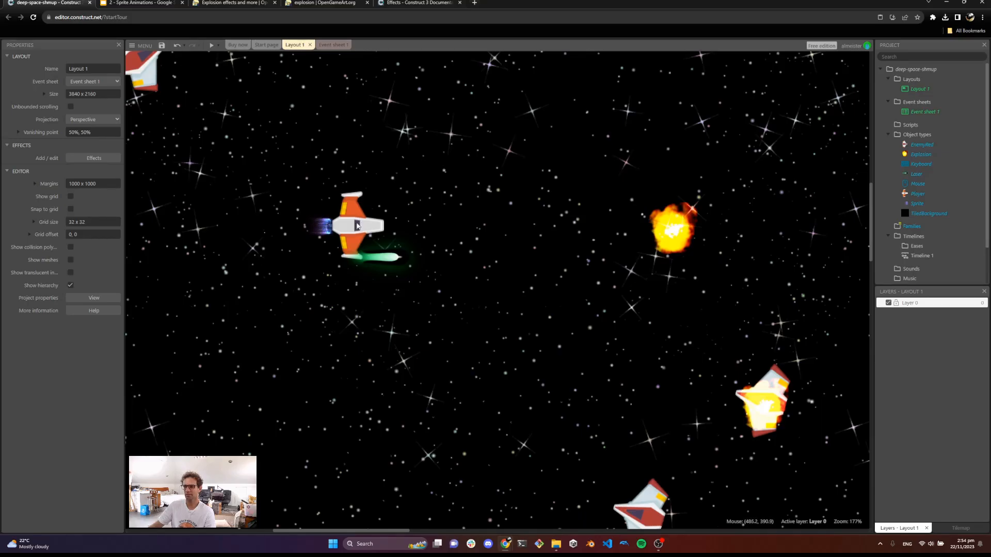
{"action": "left_click", "coordinate": [320, 229]}
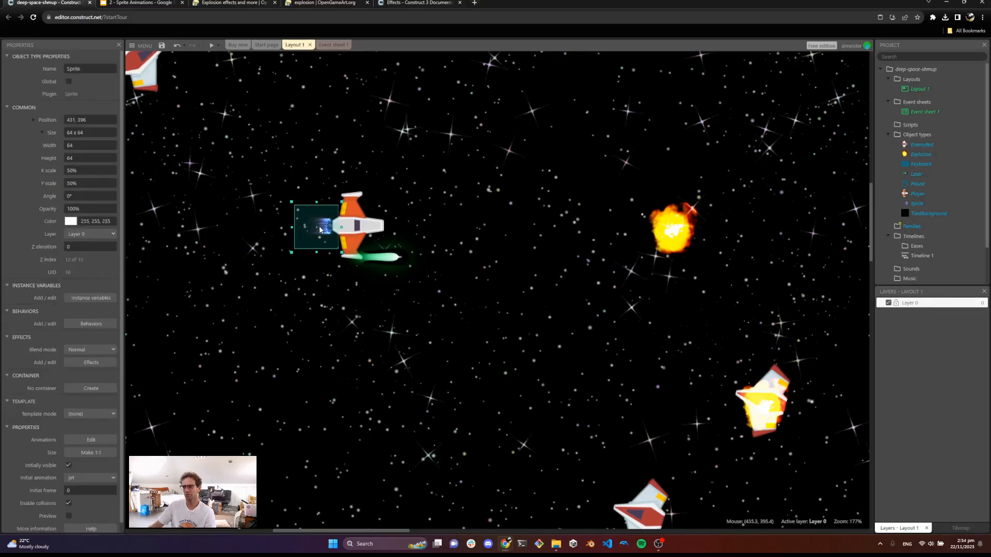
{"action": "left_click", "coordinate": [367, 226], "text": "ctrl"}
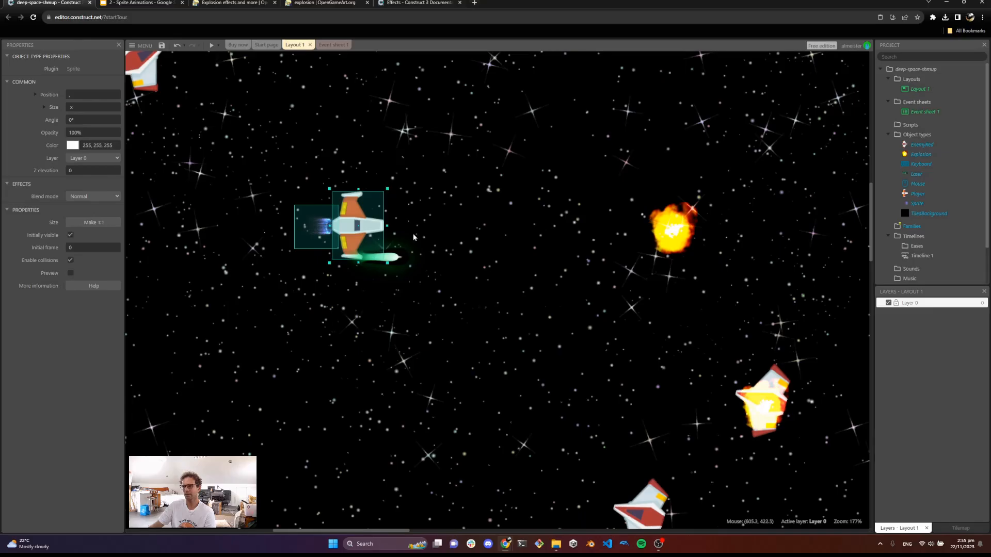
{"action": "right_click", "coordinate": [371, 230]}
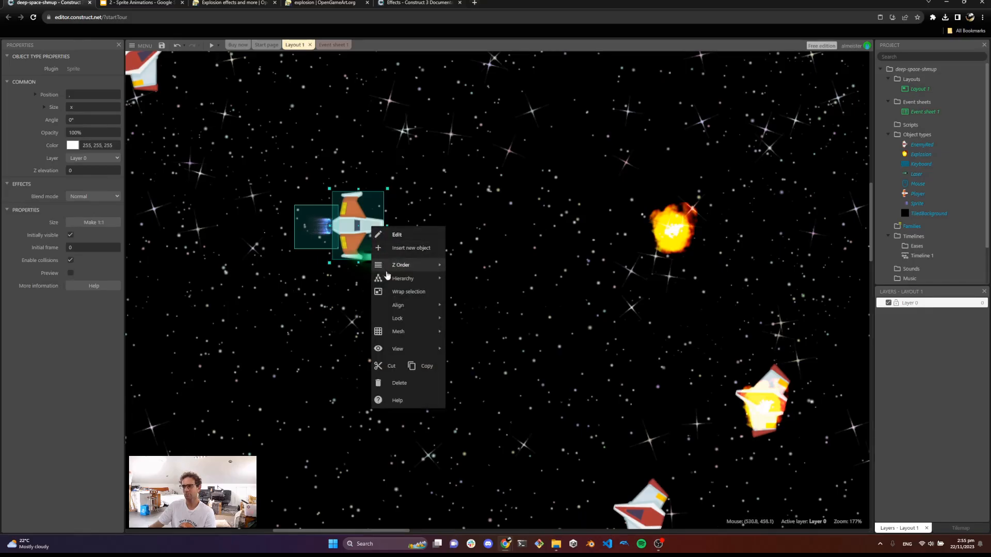
{"action": "mouse_move", "coordinate": [399, 280]}
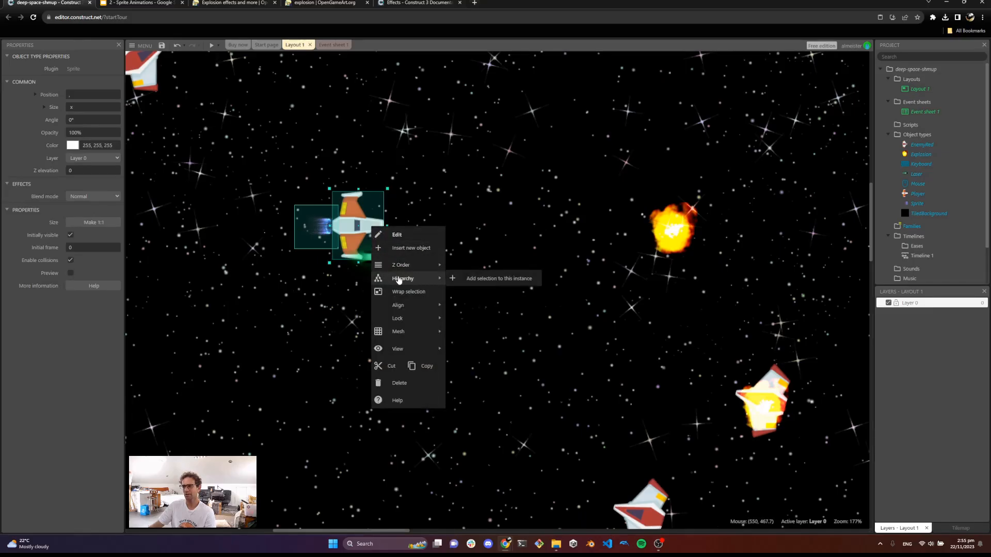
{"action": "left_click", "coordinate": [489, 278]}
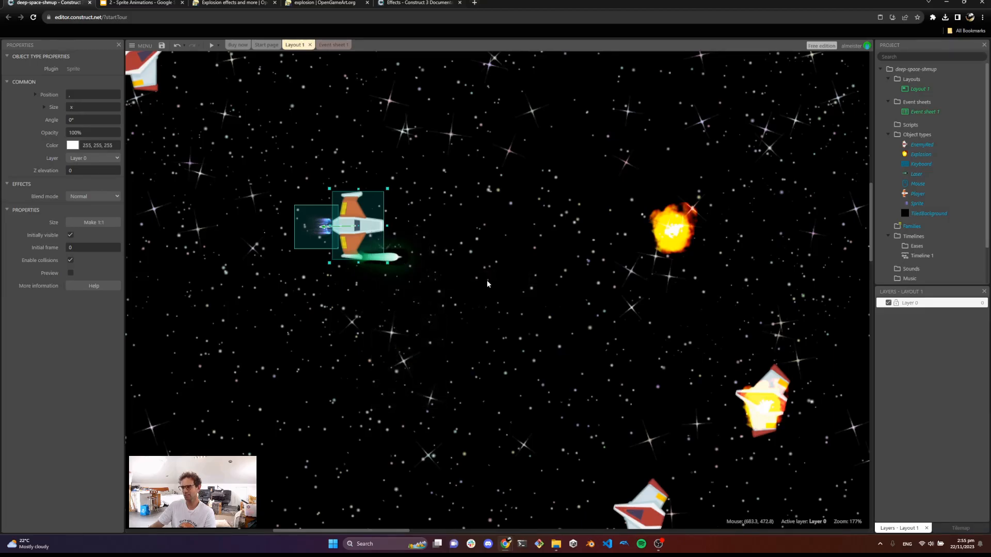
{"action": "left_click", "coordinate": [385, 313]}
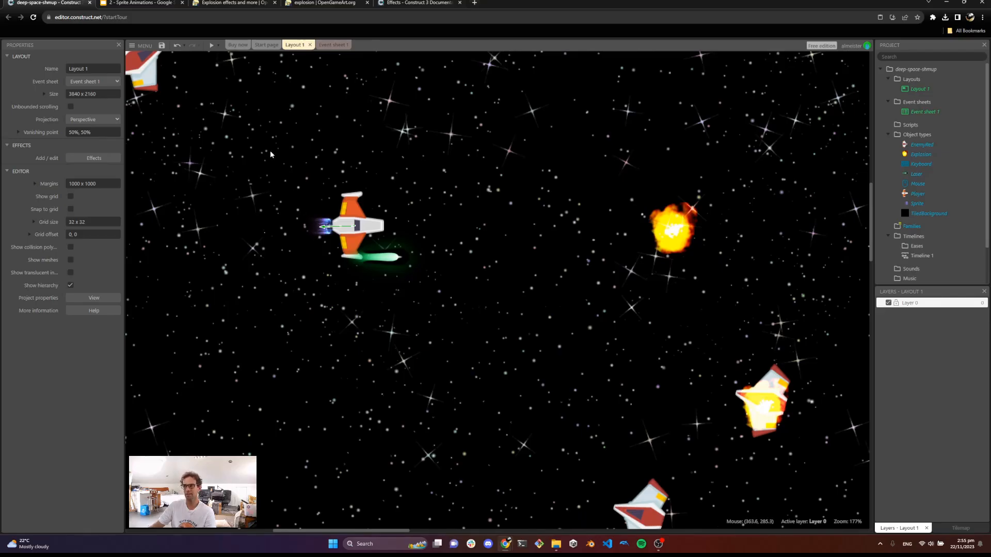
- Preview the game, fly the player's ship around to test whether the jet moves and turns with it, and shift the preview window aside
{"action": "left_click", "coordinate": [211, 45]}
{"action": "key", "text": "w"}
{"action": "key", "text": "a"}
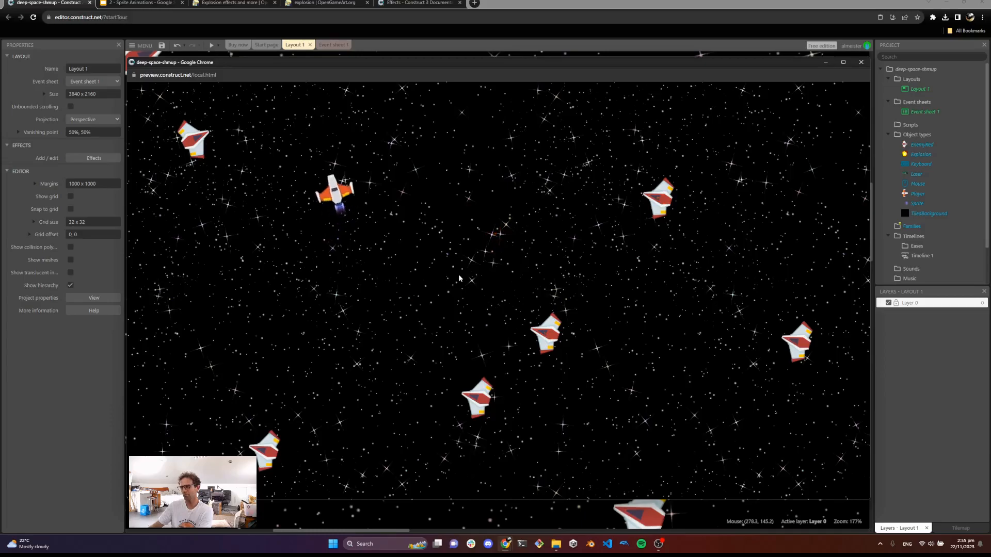
{"action": "key", "text": "d"}
{"action": "key", "text": "d"}
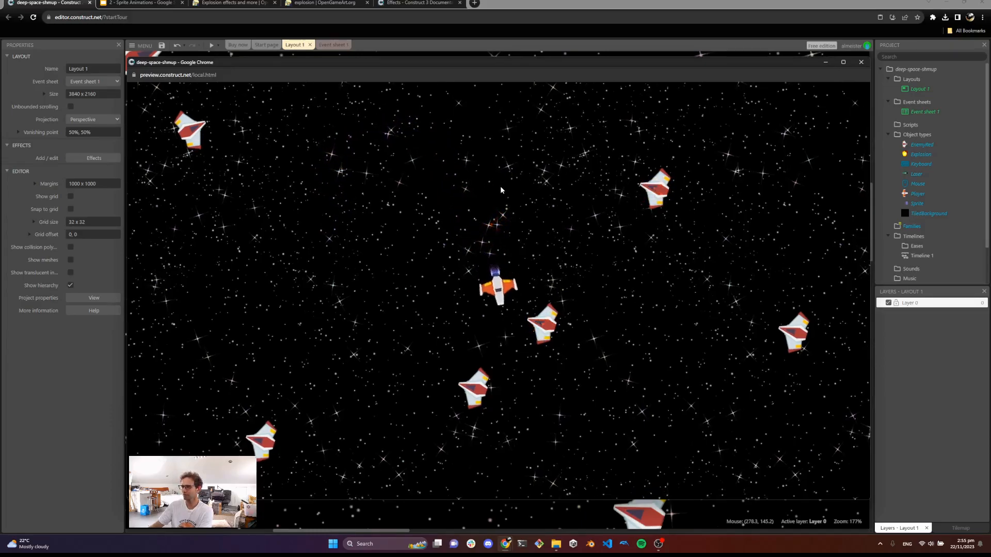
{"action": "key", "text": "a"}
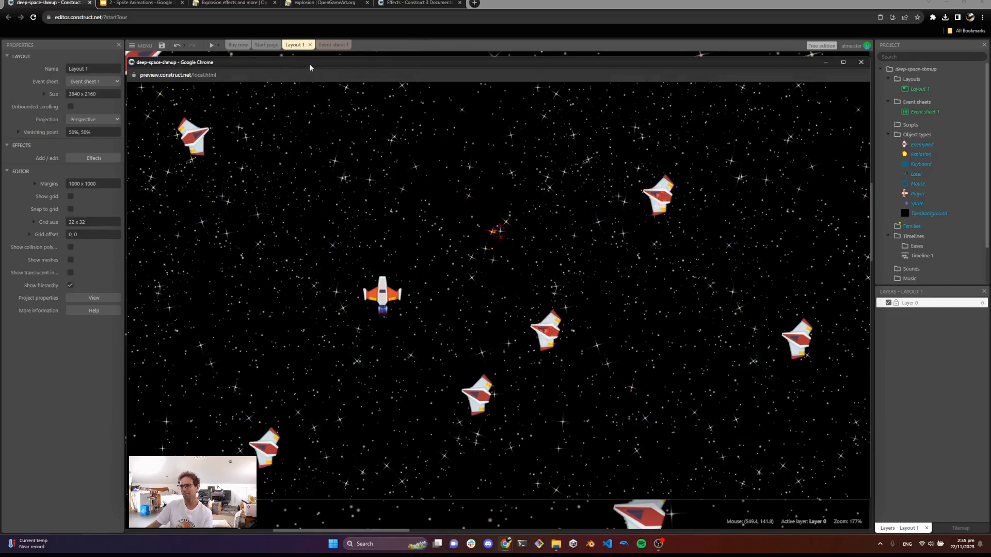
{"action": "left_click_drag", "start_coordinate": [308, 63], "coordinate": [213, 32]}
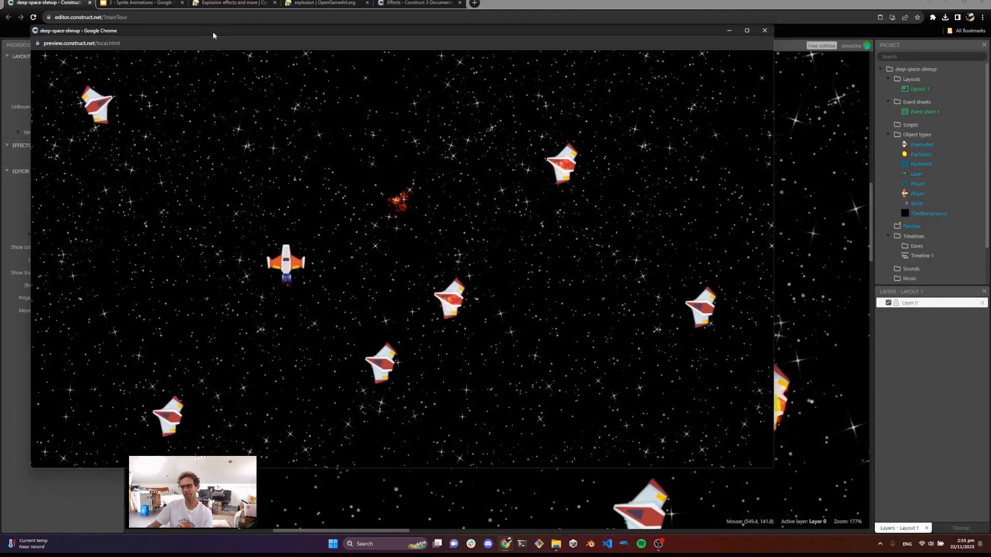